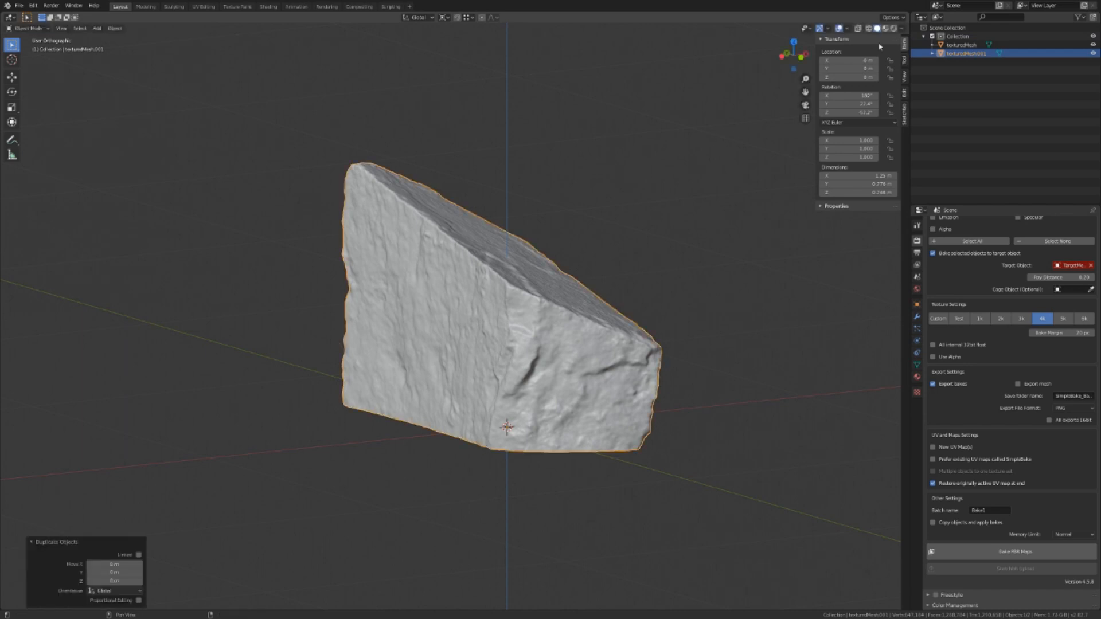
- Set the solid viewport's object color to Random and rename the duplicated rock mesh as Target
{"action": "left_click", "coordinate": [901, 28]}
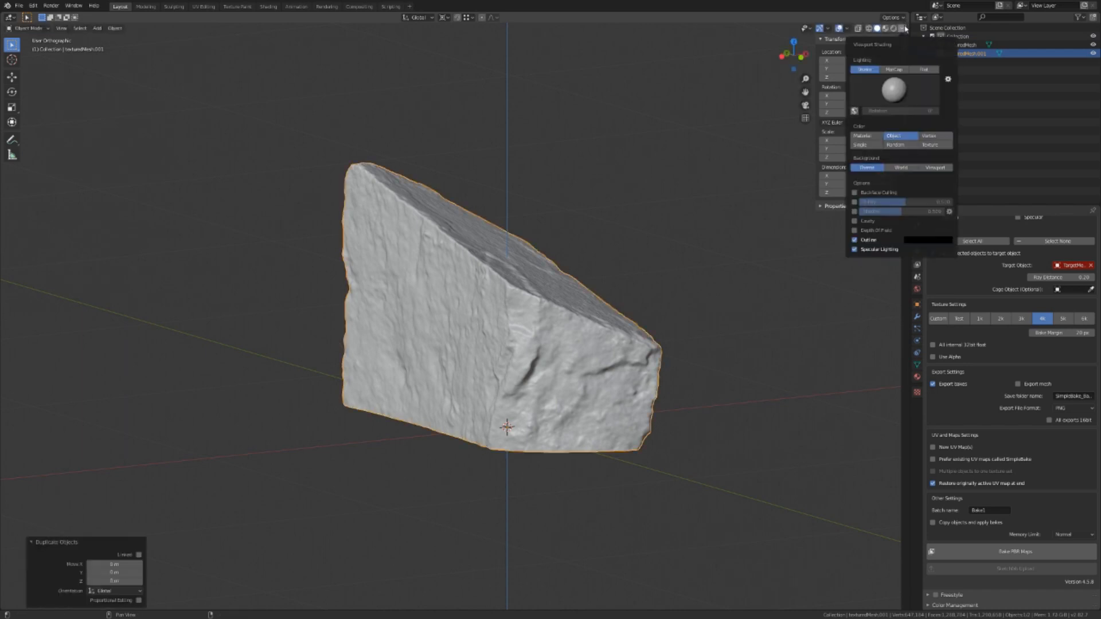
{"action": "left_click", "coordinate": [911, 146]}
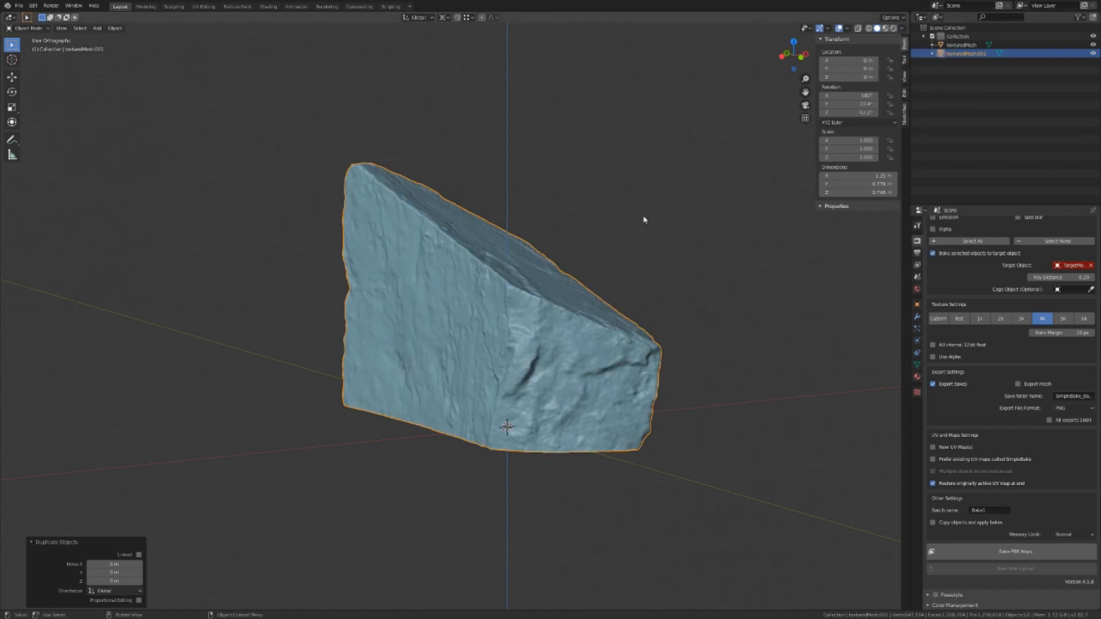
{"action": "key", "text": "F2"}
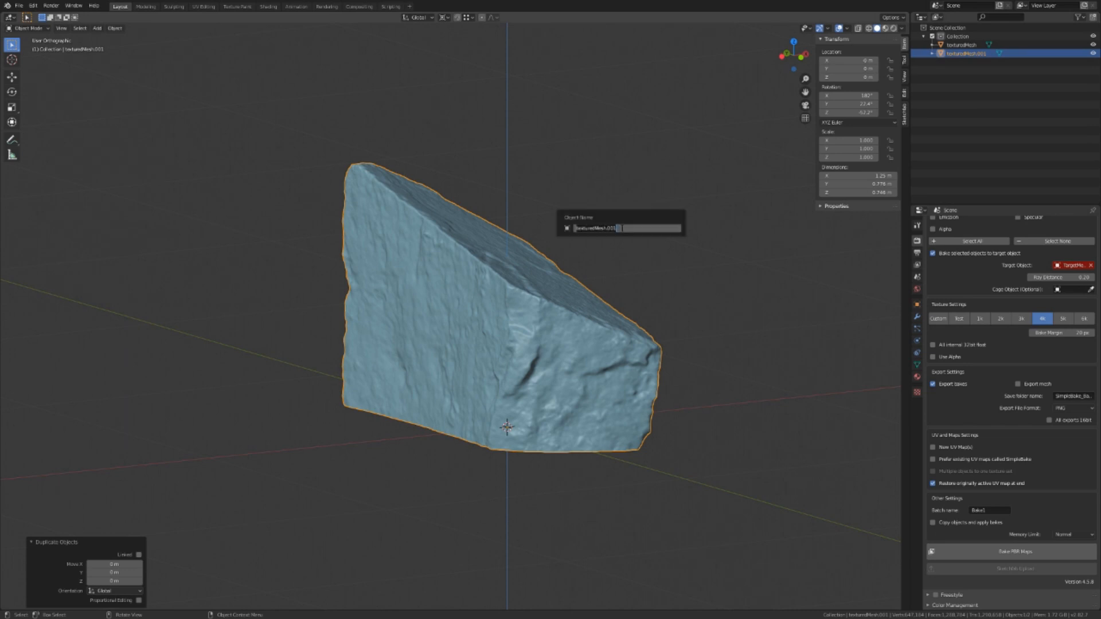
{"action": "type", "text": "Target"}
{"action": "key", "text": "Return"}
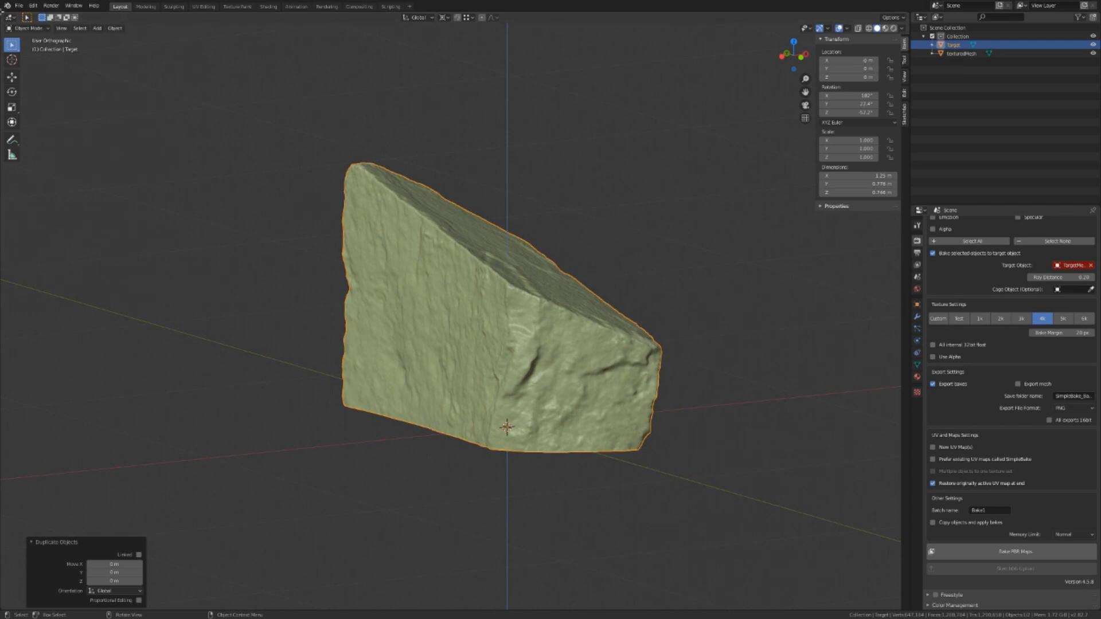
- Split the 3D viewport in two and turn the new area into a UV Editor
{"action": "left_click_drag", "start_coordinate": [3, 26], "coordinate": [434, 96]}
{"action": "left_click", "coordinate": [10, 17]}
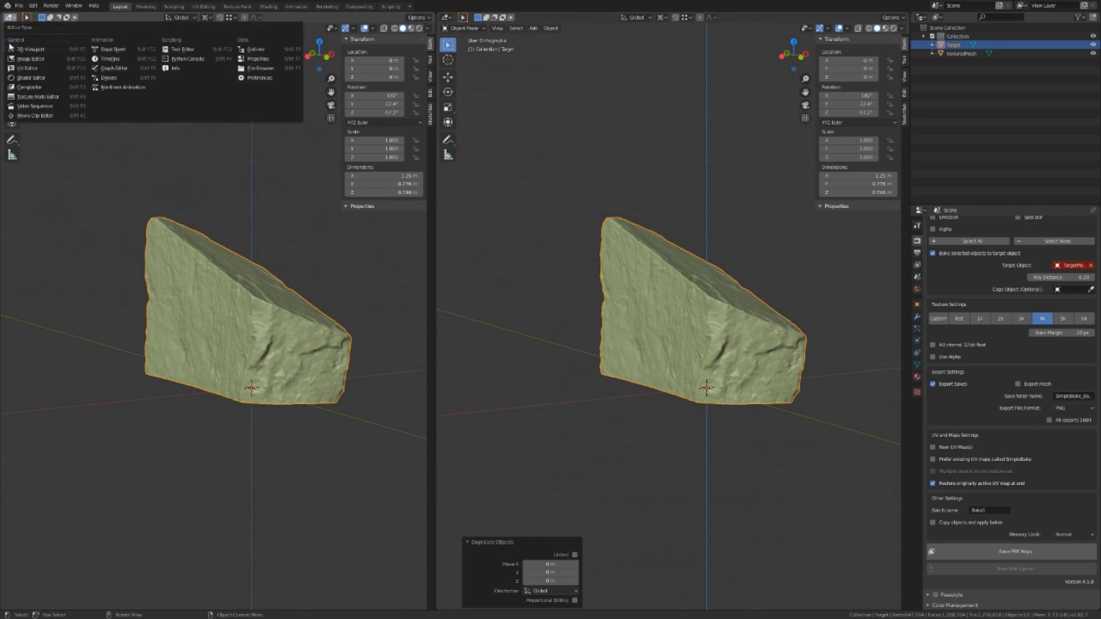
{"action": "left_click", "coordinate": [15, 60]}
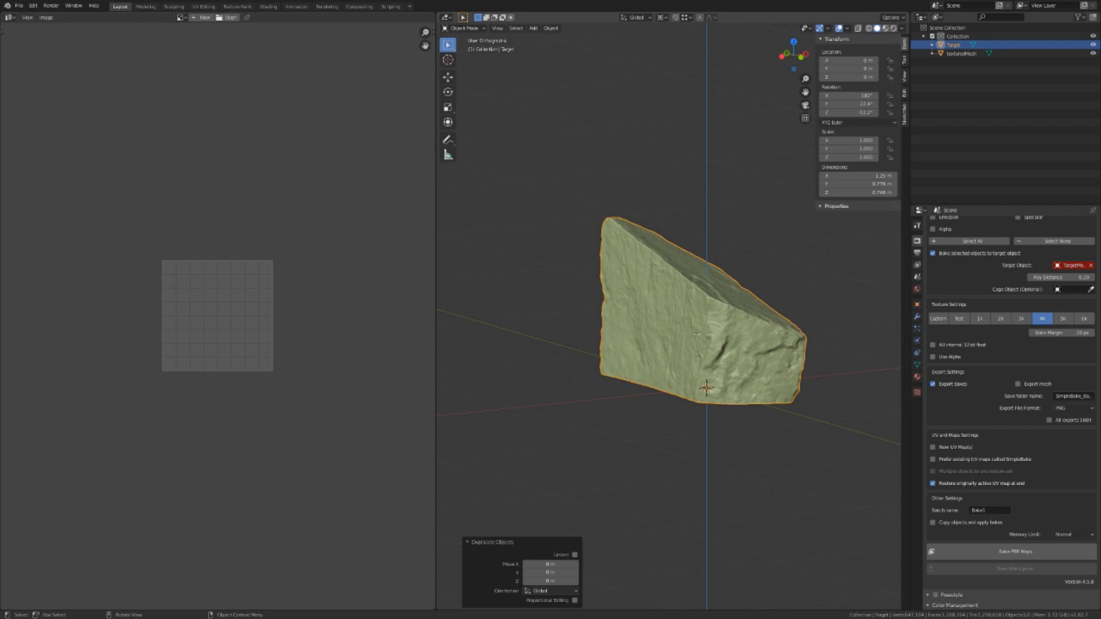
- Select all faces of the Target mesh in Edit Mode and enable UV sync selection in the UV Editor
{"action": "key", "text": "Tab"}
{"action": "key", "text": "z"}
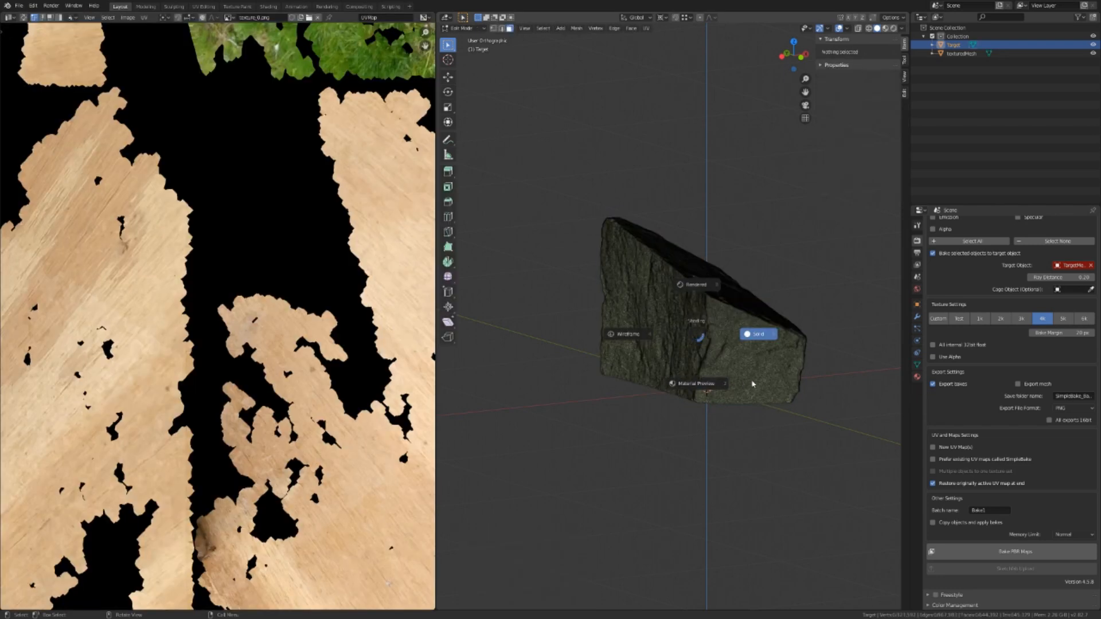
{"action": "left_click", "coordinate": [747, 379]}
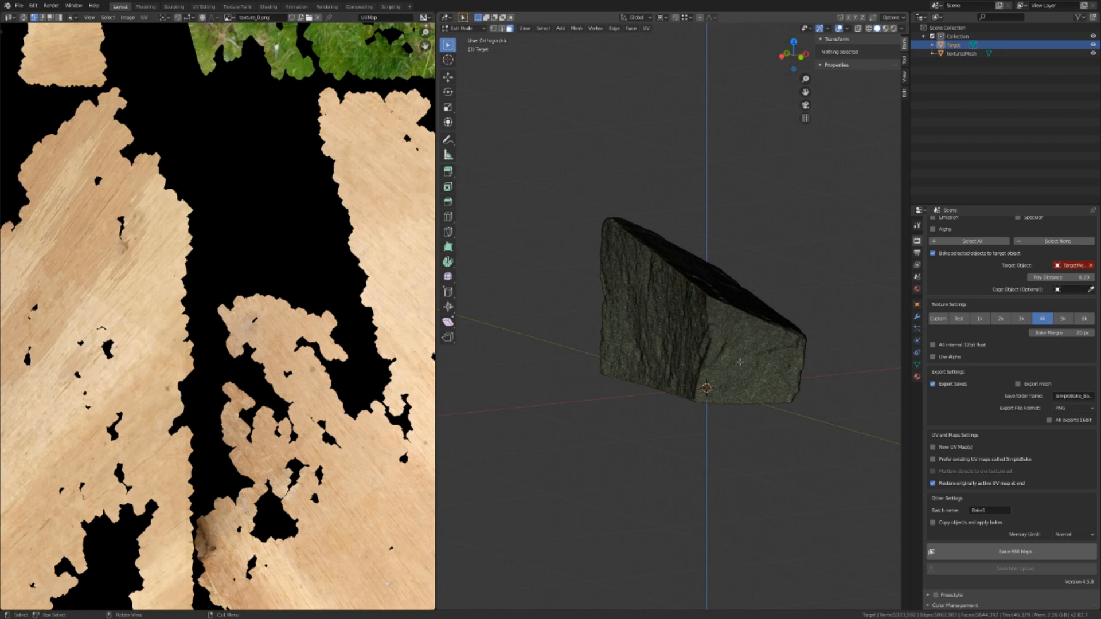
{"action": "key", "text": "a"}
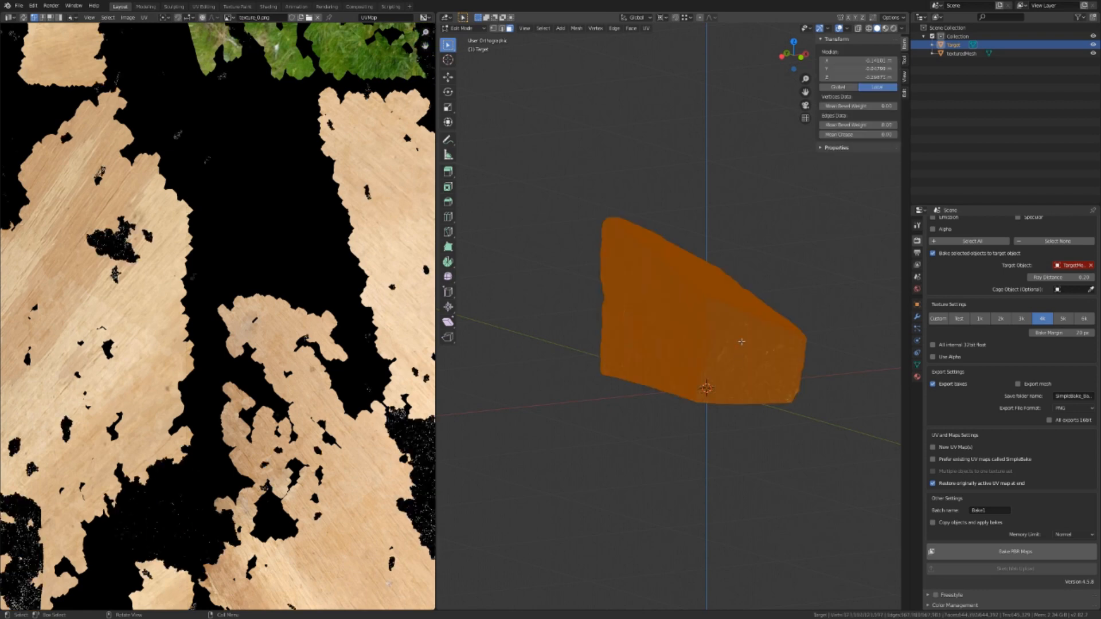
{"action": "scroll", "coordinate": [305, 275], "scroll_direction": "down", "scroll_amount": 6}
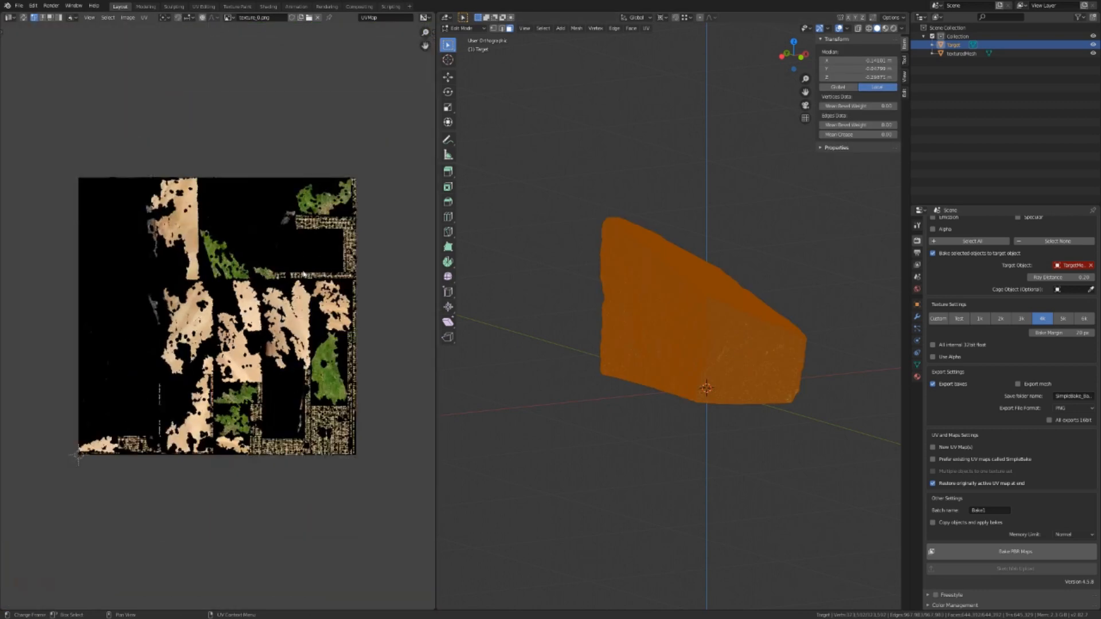
{"action": "scroll", "coordinate": [305, 274], "scroll_direction": "up", "scroll_amount": 1}
{"action": "left_click", "coordinate": [23, 19]}
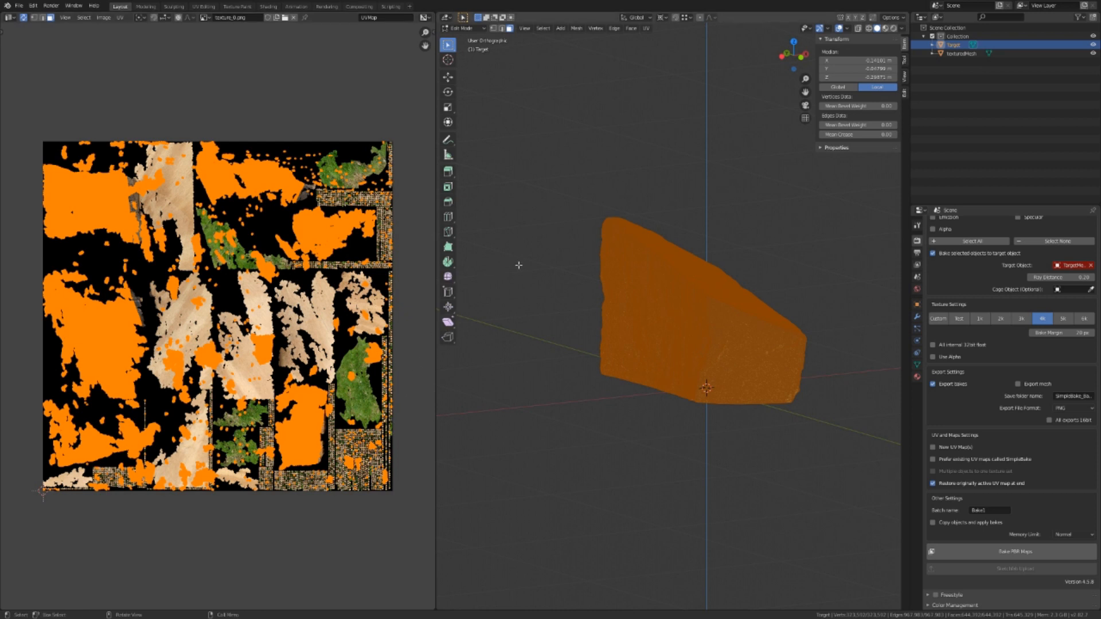
- Unwrap all Target faces with Smart UV Project at its default settings and return to Object Mode
{"action": "key", "text": "u"}
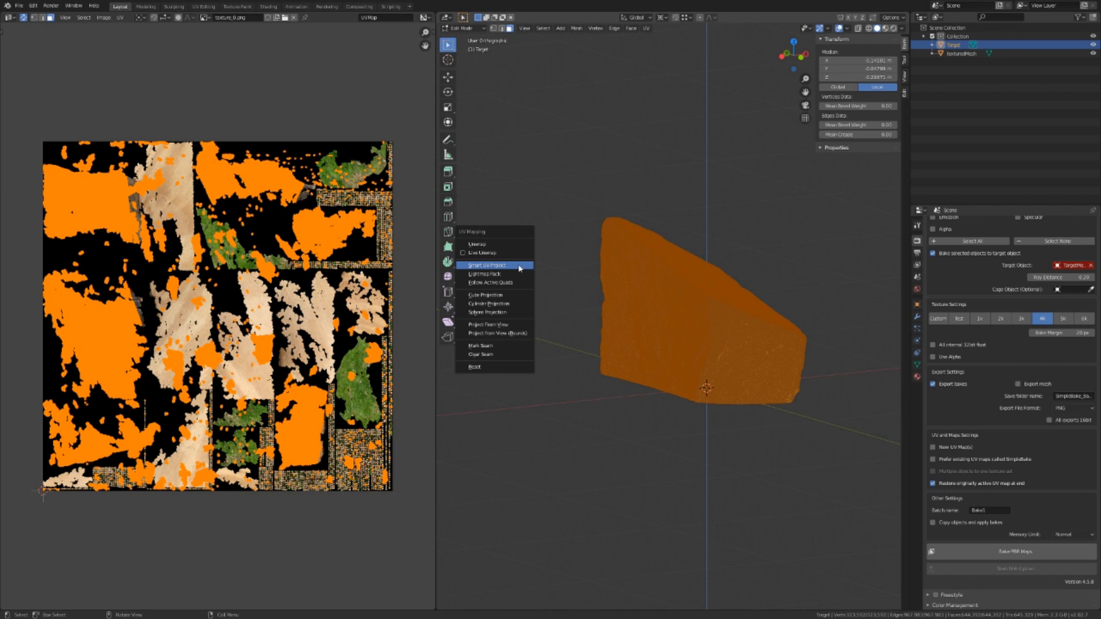
{"action": "left_click", "coordinate": [519, 266]}
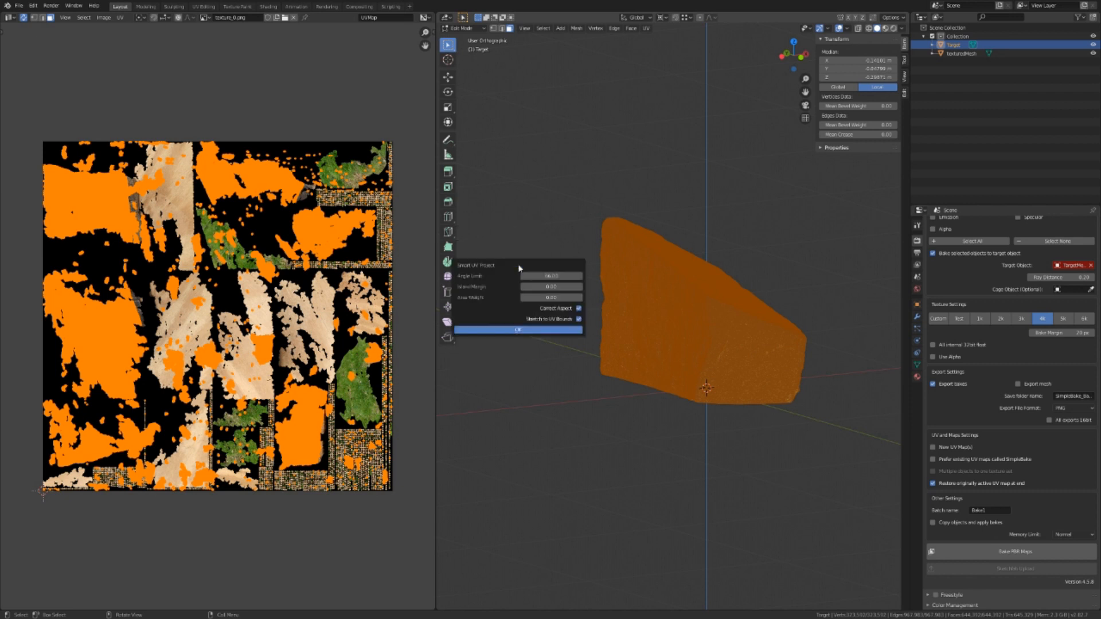
{"action": "left_click", "coordinate": [529, 329]}
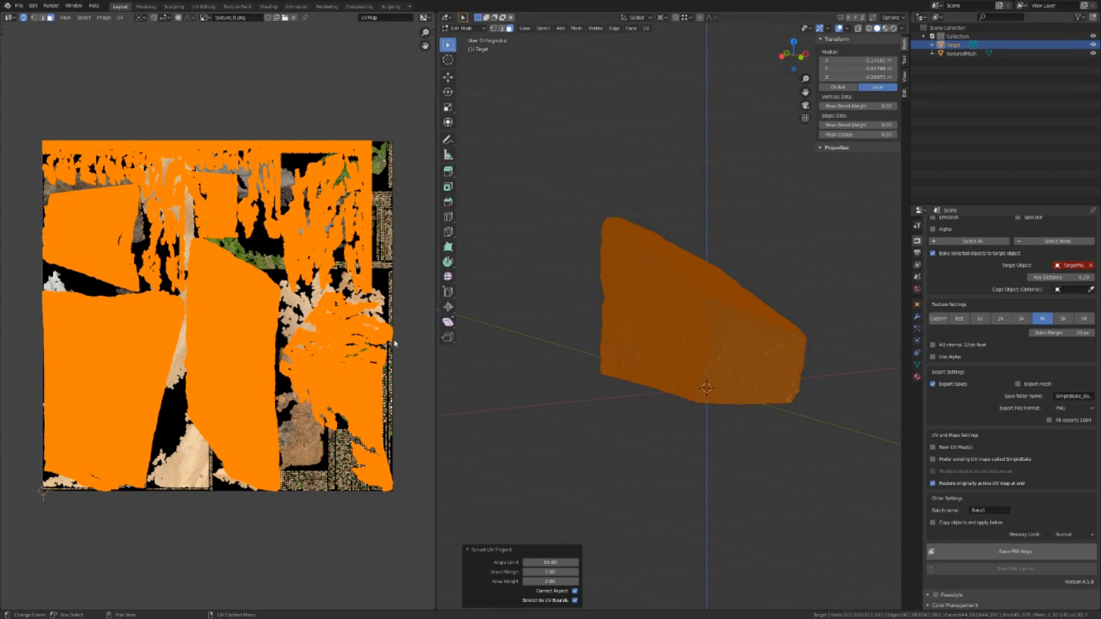
{"action": "scroll", "coordinate": [711, 455], "scroll_direction": "up", "scroll_amount": 1}
{"action": "middle_click_drag", "start_coordinate": [741, 442], "coordinate": [732, 452]}
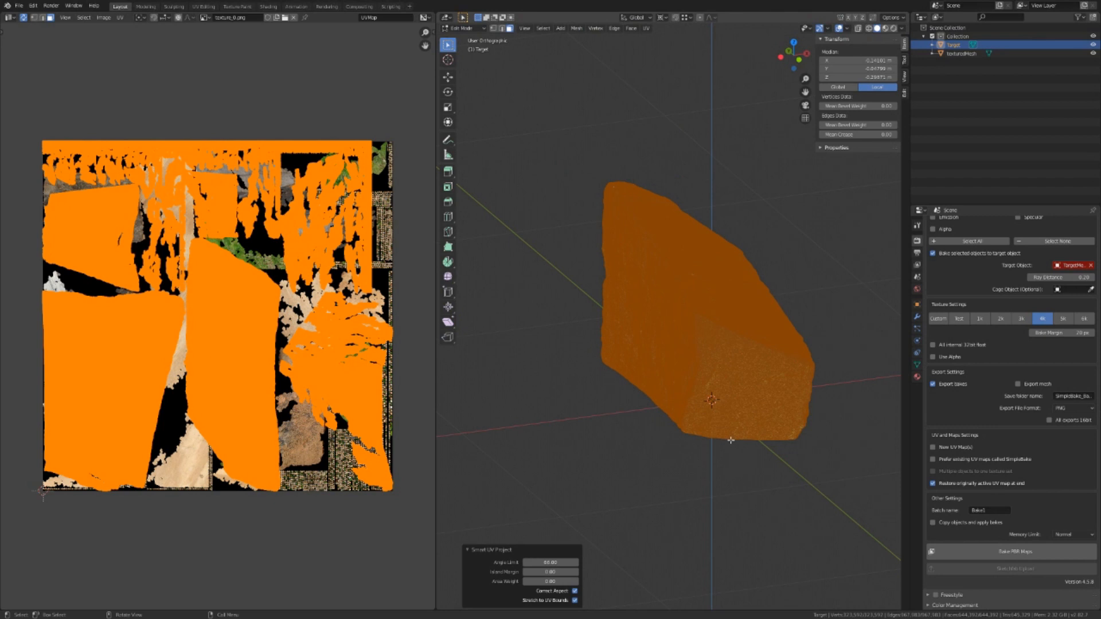
{"action": "middle_click_drag", "start_coordinate": [748, 392], "coordinate": [767, 394]}
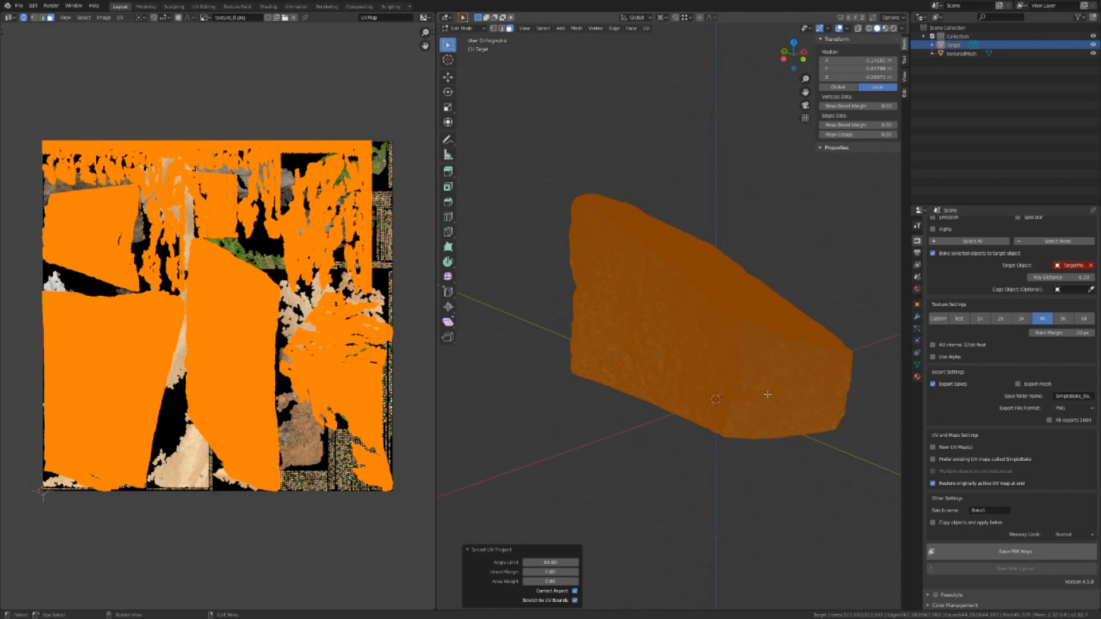
{"action": "key", "text": "Tab"}
- Duplicate the Target mesh in place and rename the copy as Cage
{"action": "middle_click_drag", "start_coordinate": [783, 380], "coordinate": [742, 304]}
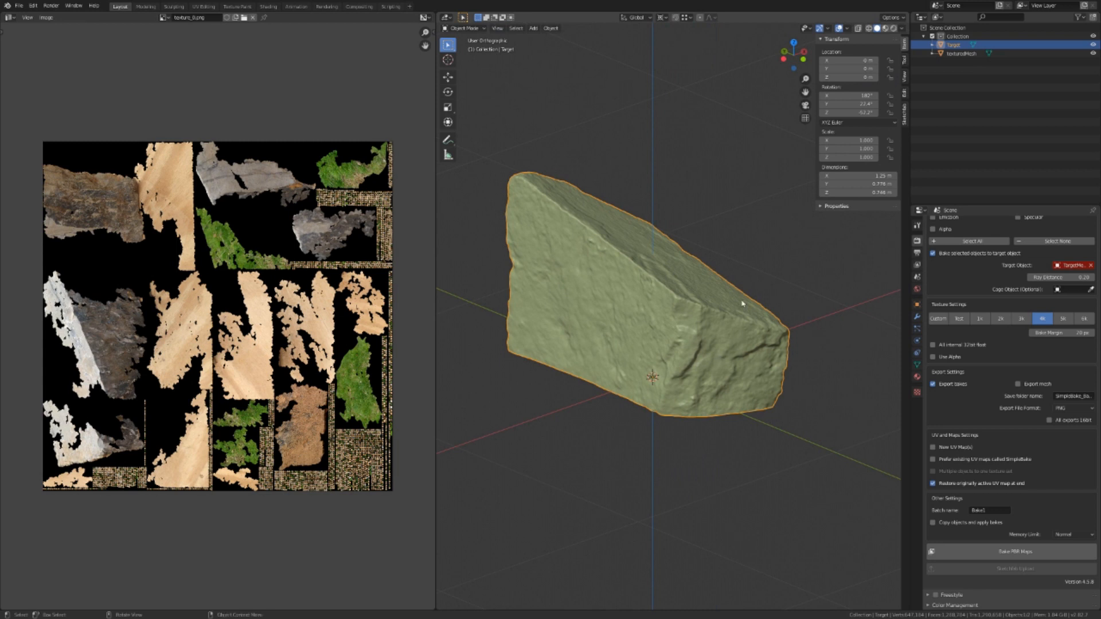
{"action": "key", "text": "shift+d"}
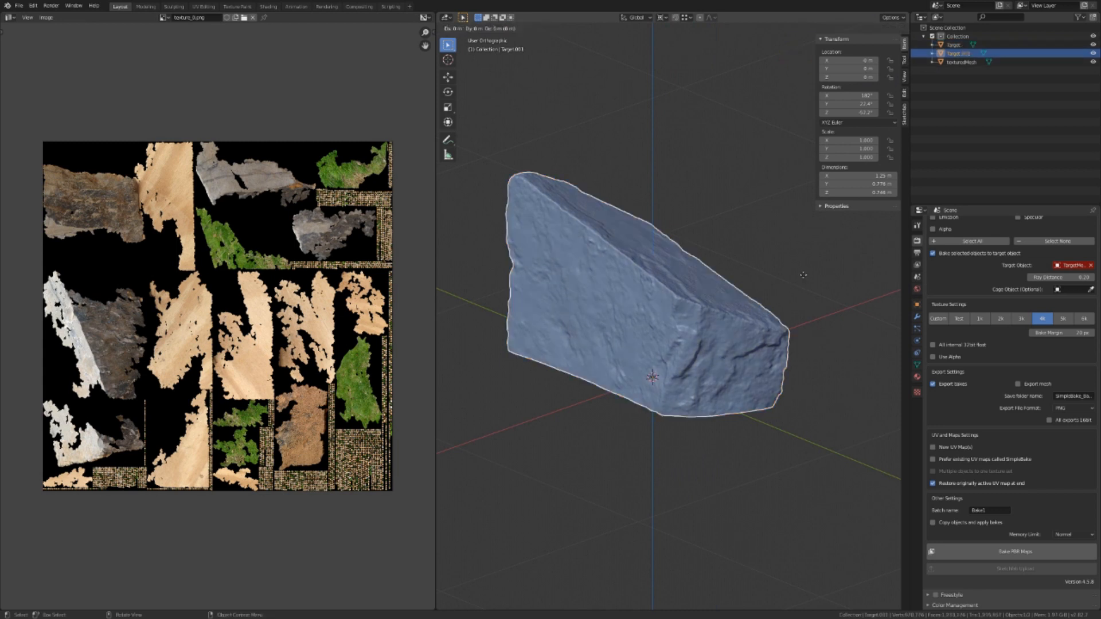
{"action": "right_click", "coordinate": [803, 279]}
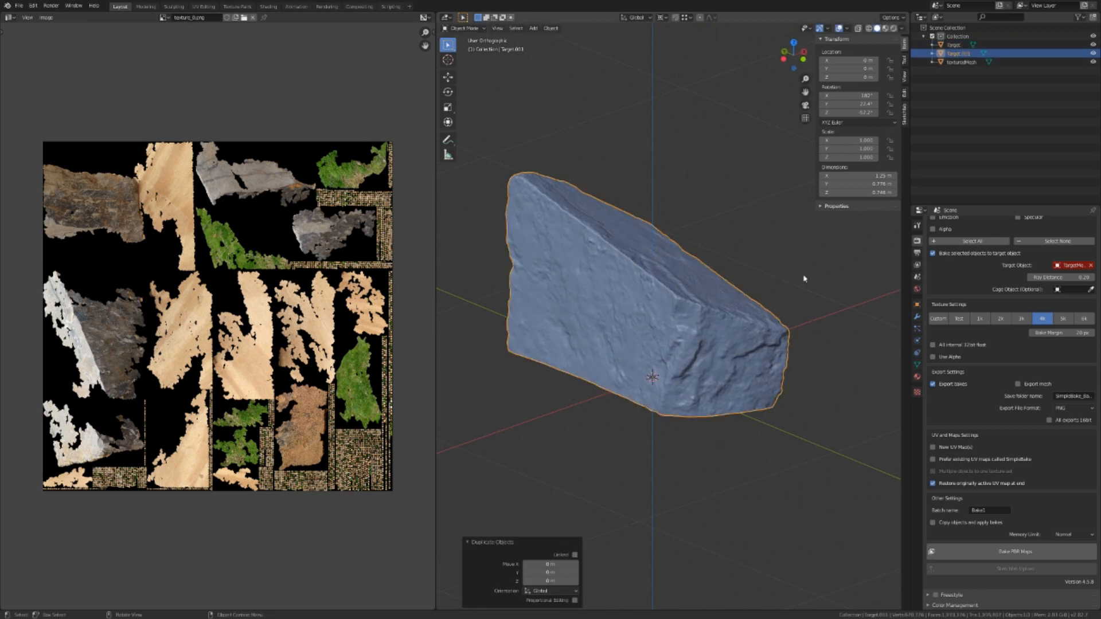
{"action": "key", "text": "F2"}
{"action": "type", "text": "Cage"}
{"action": "key", "text": "Return"}
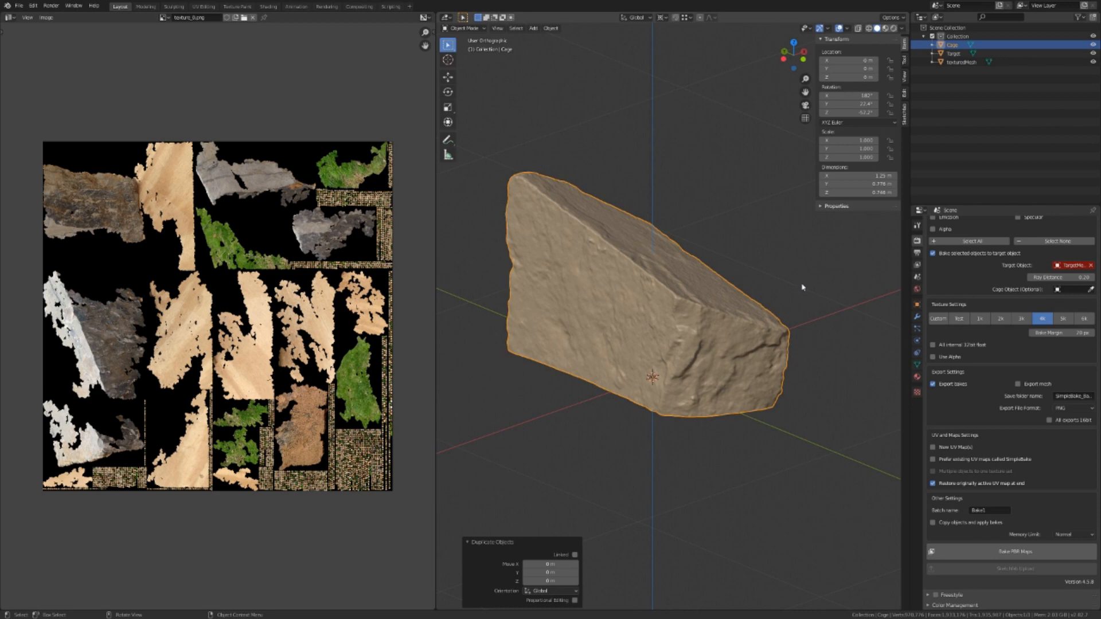
- Widen the 3D viewport and fatten the whole Cage mesh outward by 0.005 m with Shrink/Fatten in Edit Mode
{"action": "key", "text": "Tab"}
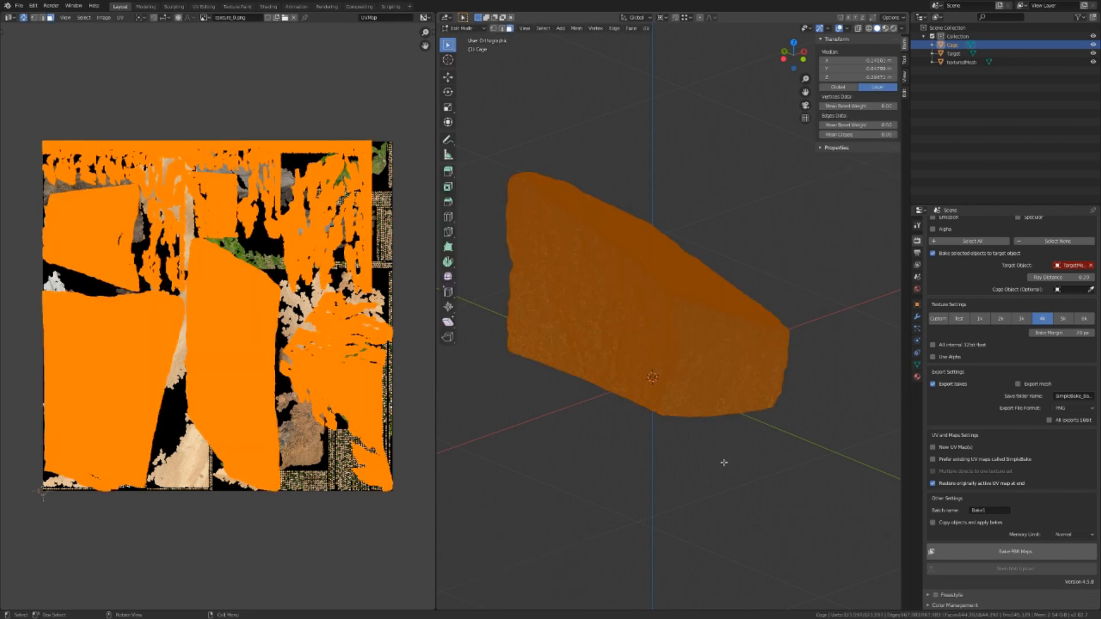
{"action": "scroll", "coordinate": [725, 463], "scroll_direction": "up", "scroll_amount": 2}
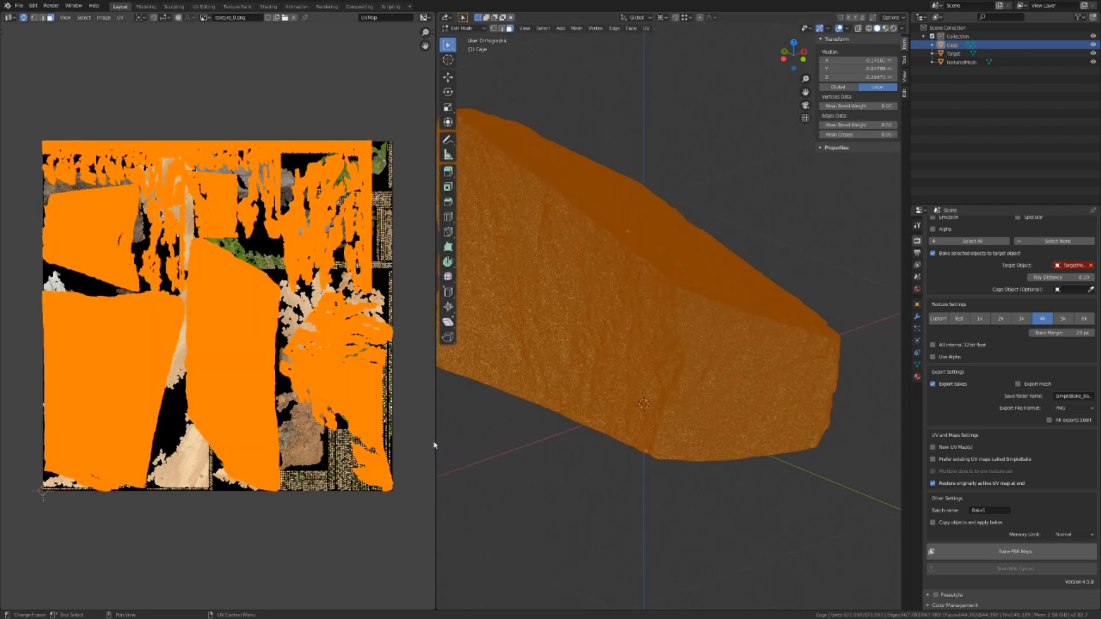
{"action": "left_click_drag", "start_coordinate": [435, 444], "coordinate": [162, 444]}
{"action": "scroll", "coordinate": [397, 417], "scroll_direction": "up", "scroll_amount": 4}
{"action": "scroll", "coordinate": [397, 418], "scroll_direction": "down", "scroll_amount": 3}
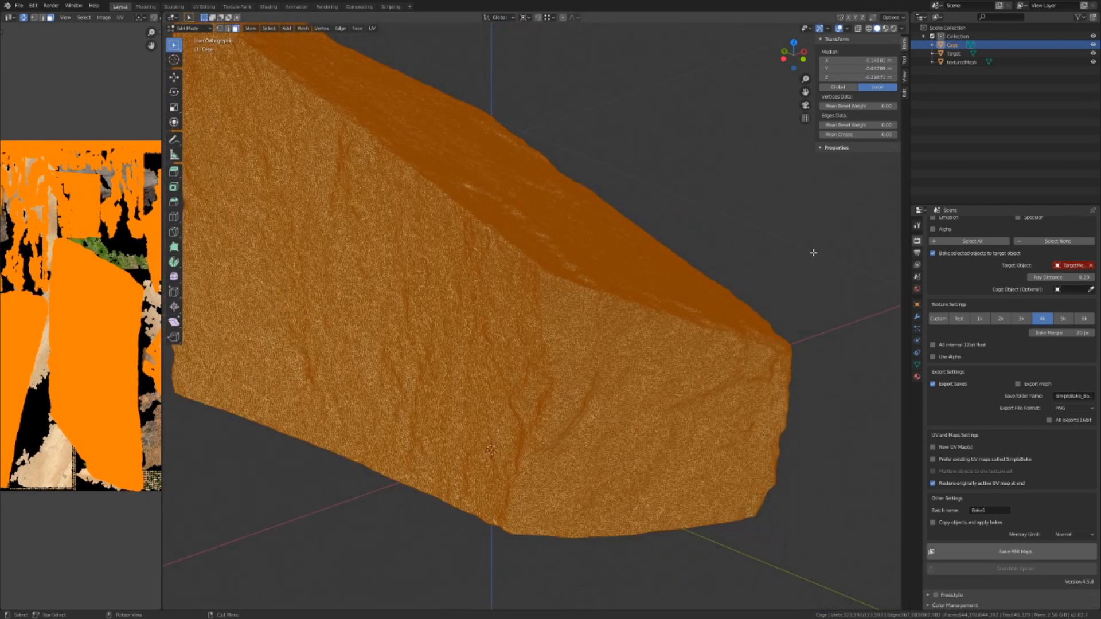
{"action": "key", "text": "alt+s"}
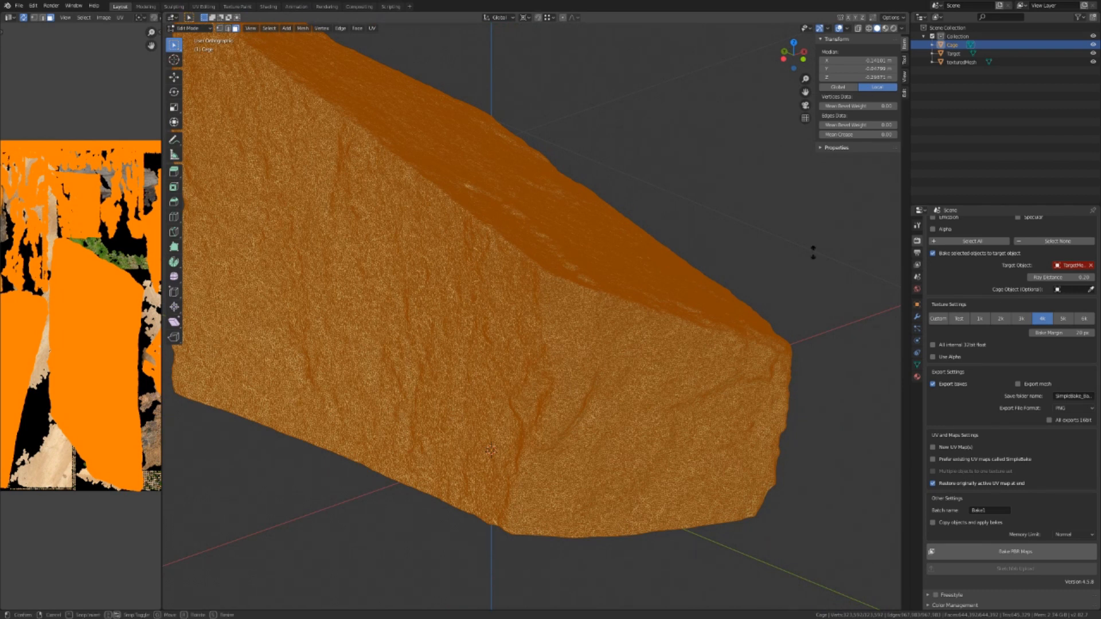
{"action": "type", "text": "0.005"}
{"action": "key", "text": "Return"}
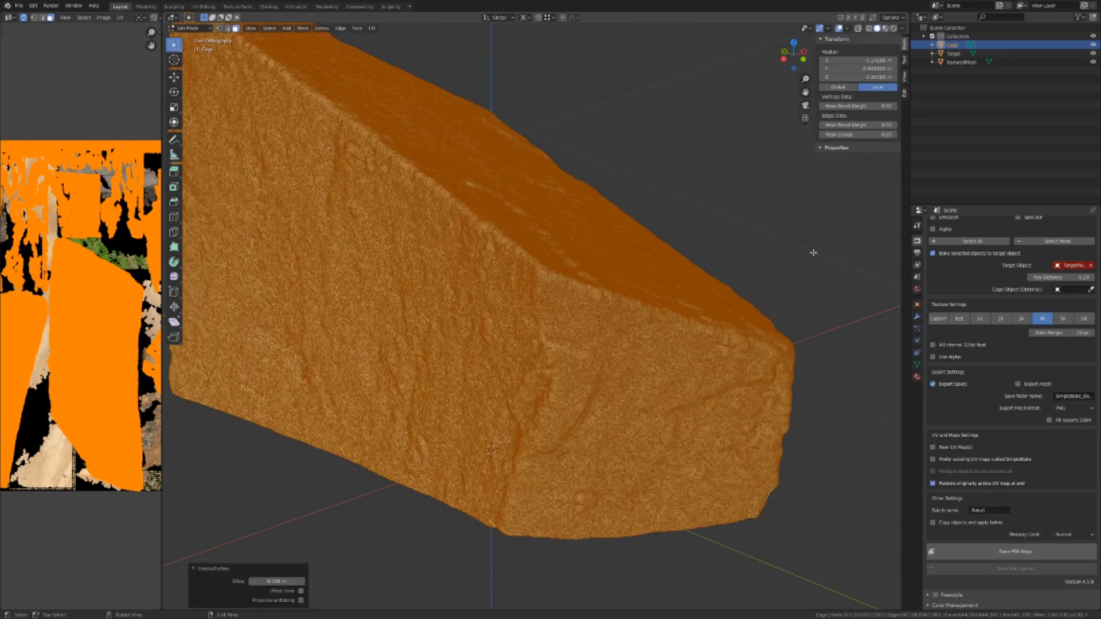
- Examine the fattened Cage up close, checking its offset from the Target along the open underside and the side surfaces
{"action": "middle_click_drag", "start_coordinate": [516, 390], "coordinate": [441, 286]}
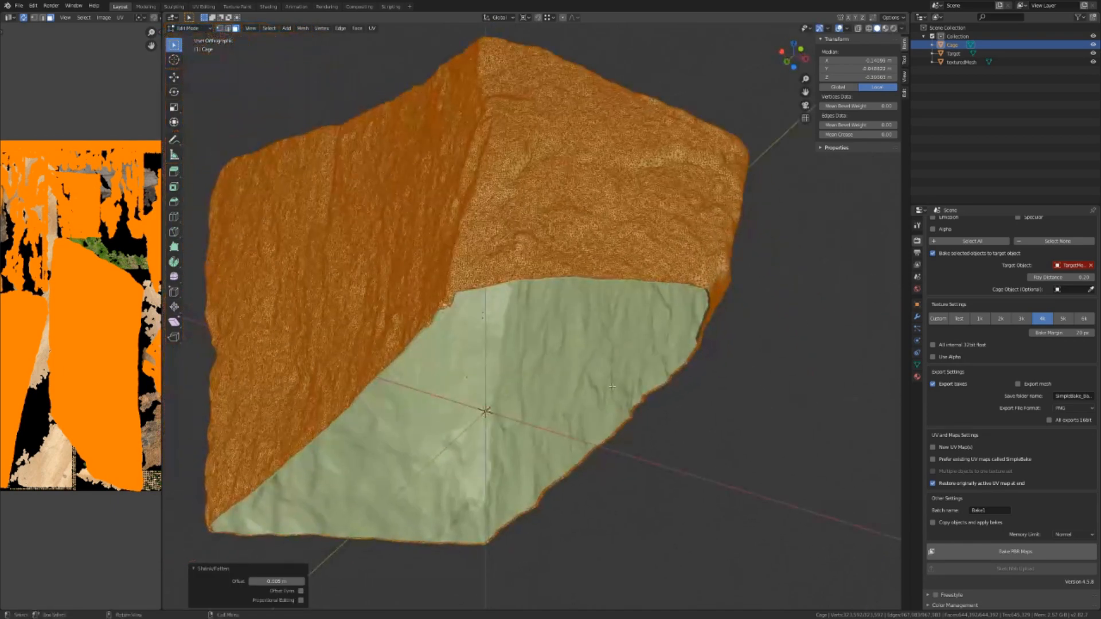
{"action": "scroll", "coordinate": [441, 286], "scroll_direction": "up", "scroll_amount": 2}
{"action": "scroll", "coordinate": [441, 287], "scroll_direction": "up", "scroll_amount": 3}
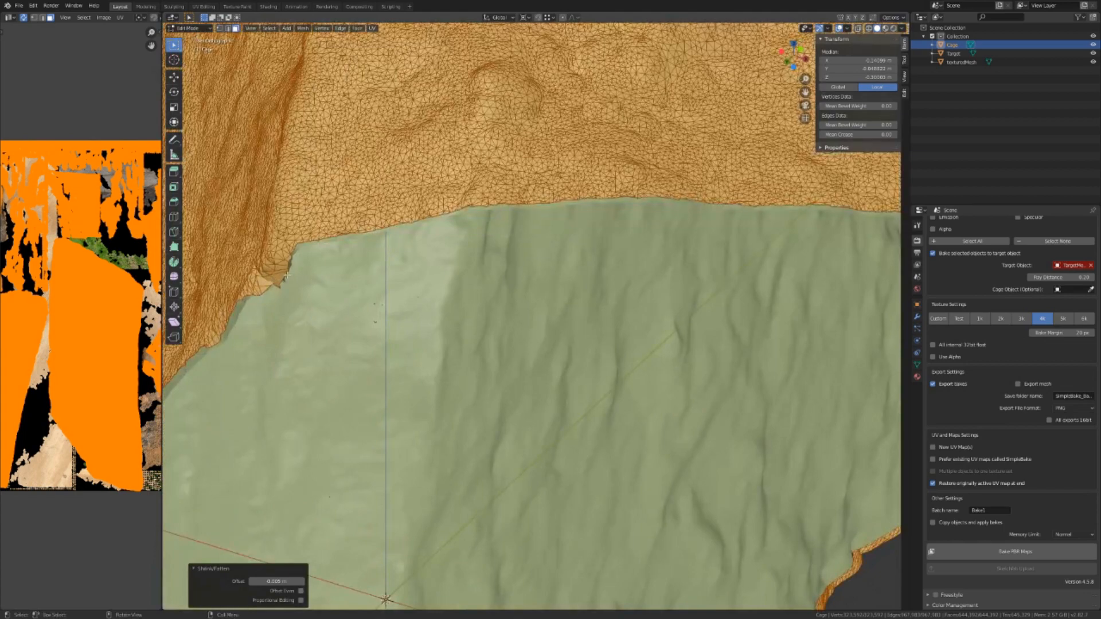
{"action": "middle_click_drag", "start_coordinate": [286, 275], "coordinate": [682, 426], "text": "shift"}
{"action": "scroll", "coordinate": [683, 426], "scroll_direction": "down", "scroll_amount": 2}
{"action": "scroll", "coordinate": [545, 229], "scroll_direction": "up", "scroll_amount": 4}
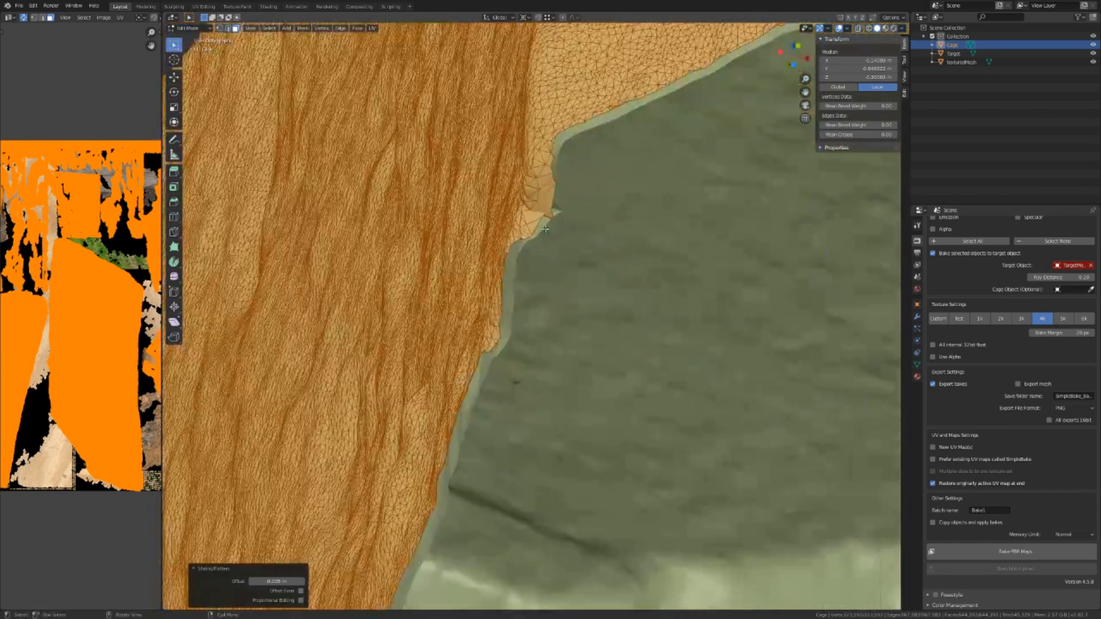
{"action": "scroll", "coordinate": [545, 229], "scroll_direction": "down", "scroll_amount": 6}
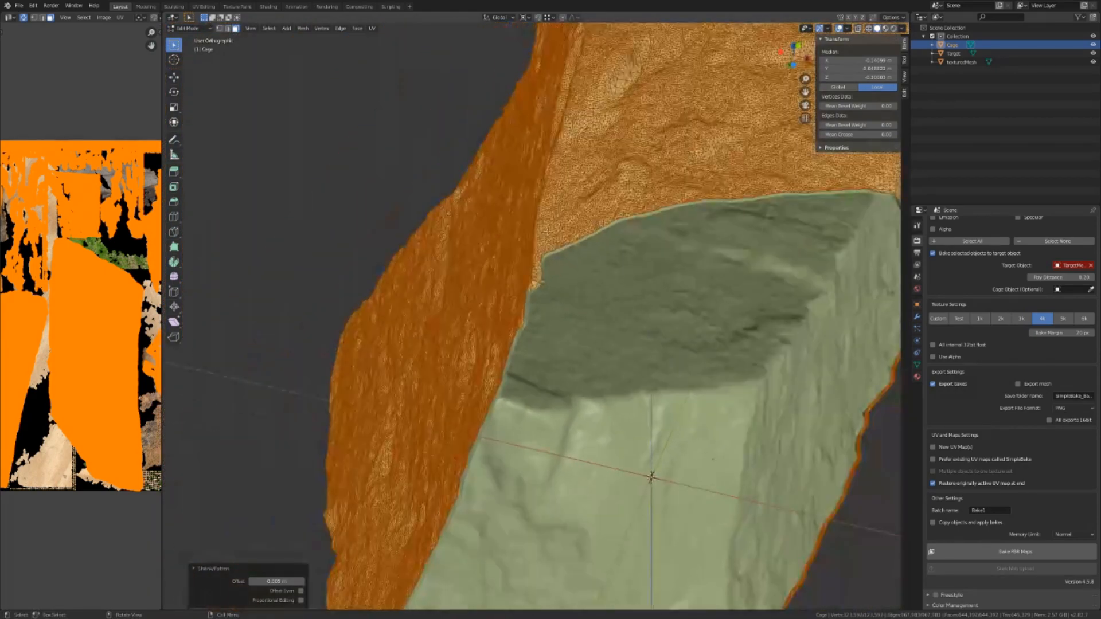
{"action": "scroll", "coordinate": [545, 230], "scroll_direction": "up", "scroll_amount": 8}
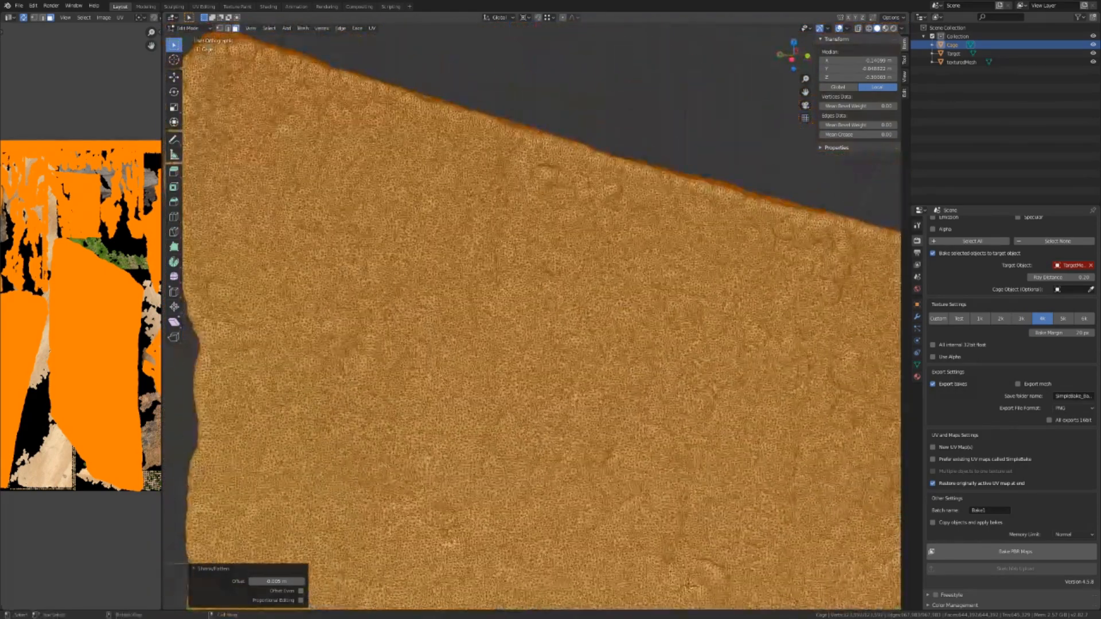
{"action": "scroll", "coordinate": [526, 332], "scroll_direction": "down", "scroll_amount": 8}
- Return to Object Mode and look over the whole Cage mesh
{"action": "key", "text": "Tab"}
{"action": "middle_click_drag", "start_coordinate": [496, 349], "coordinate": [743, 335]}
{"action": "scroll", "coordinate": [737, 339], "scroll_direction": "down", "scroll_amount": 3}
{"action": "middle_click_drag", "start_coordinate": [727, 373], "coordinate": [699, 387]}
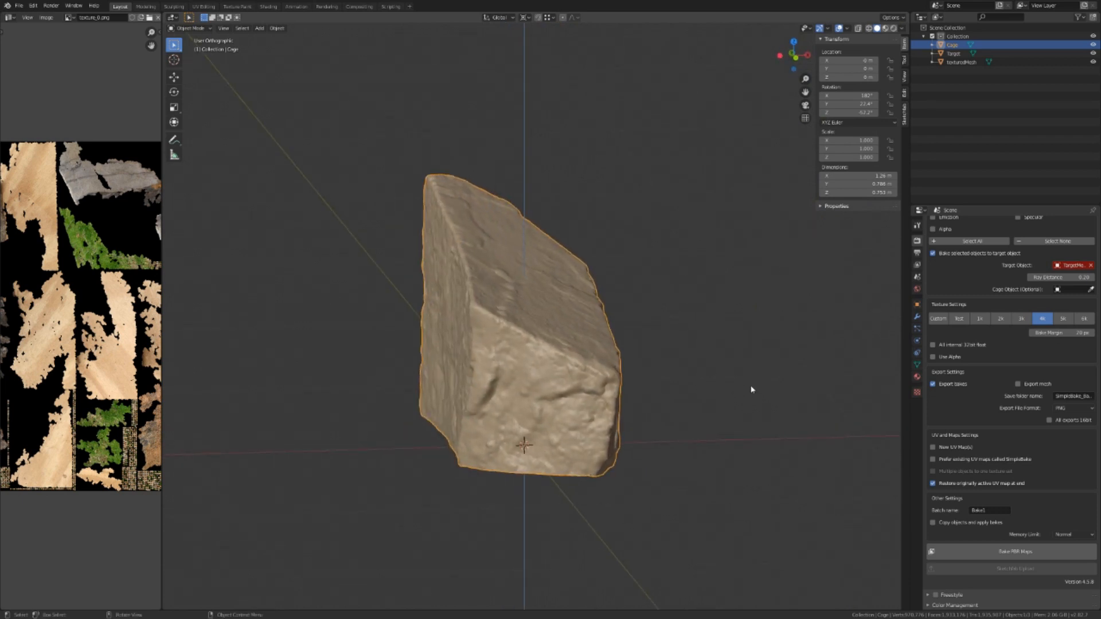
{"action": "middle_click_drag", "start_coordinate": [770, 391], "coordinate": [825, 321]}
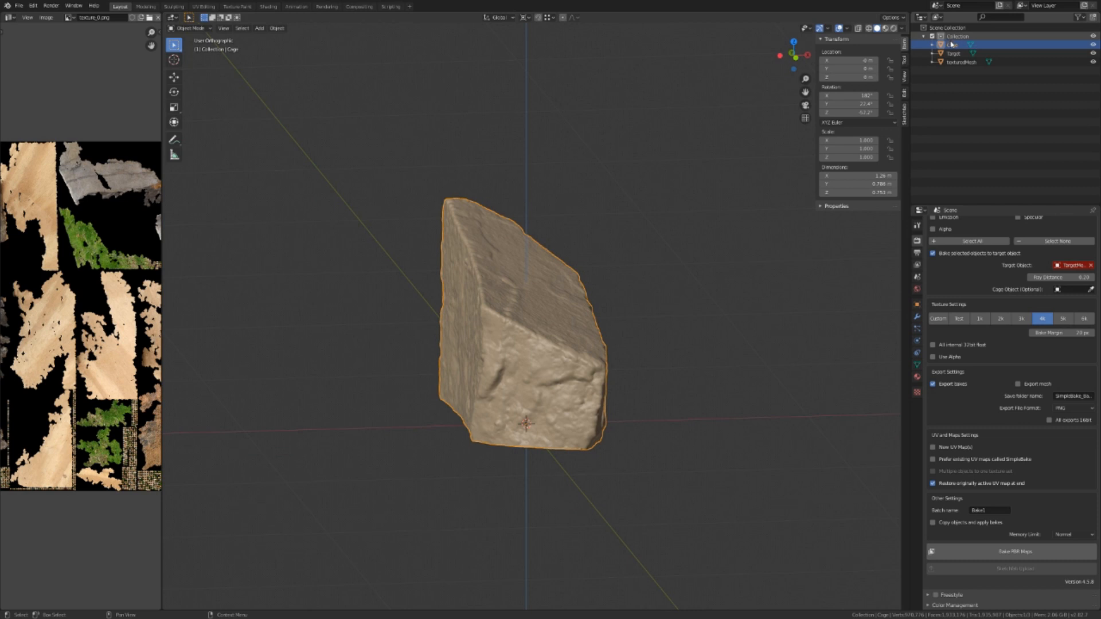
- Select texturedMesh as the bake source and clear the outdated target object in the Simple Bake settings
{"action": "left_click", "coordinate": [951, 64]}
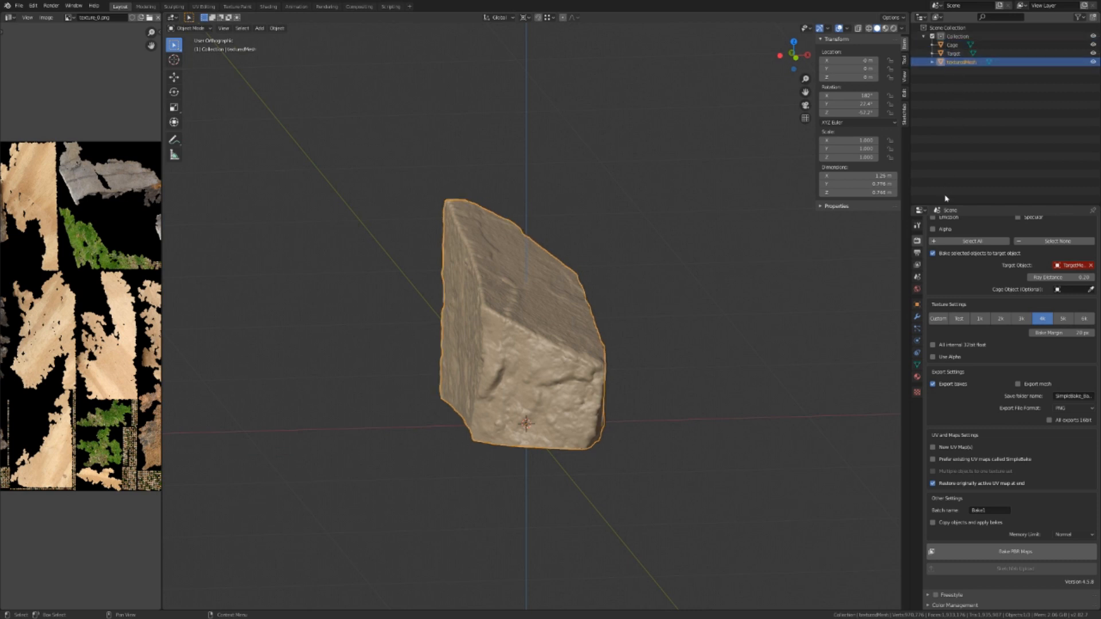
{"action": "left_click", "coordinate": [1090, 265]}
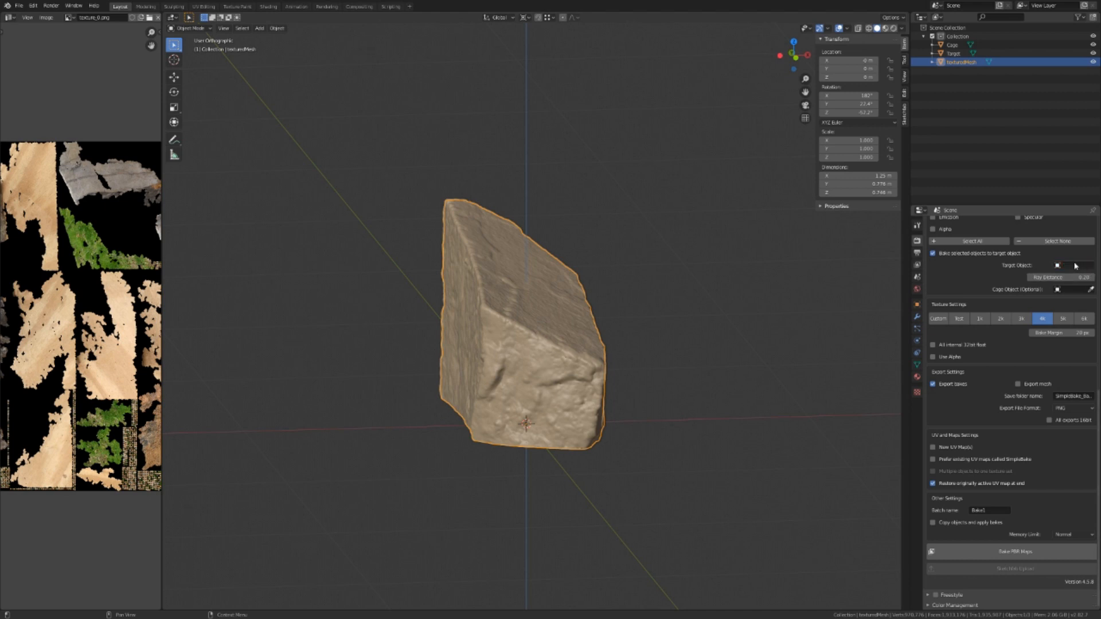
{"action": "left_click", "coordinate": [1077, 266]}
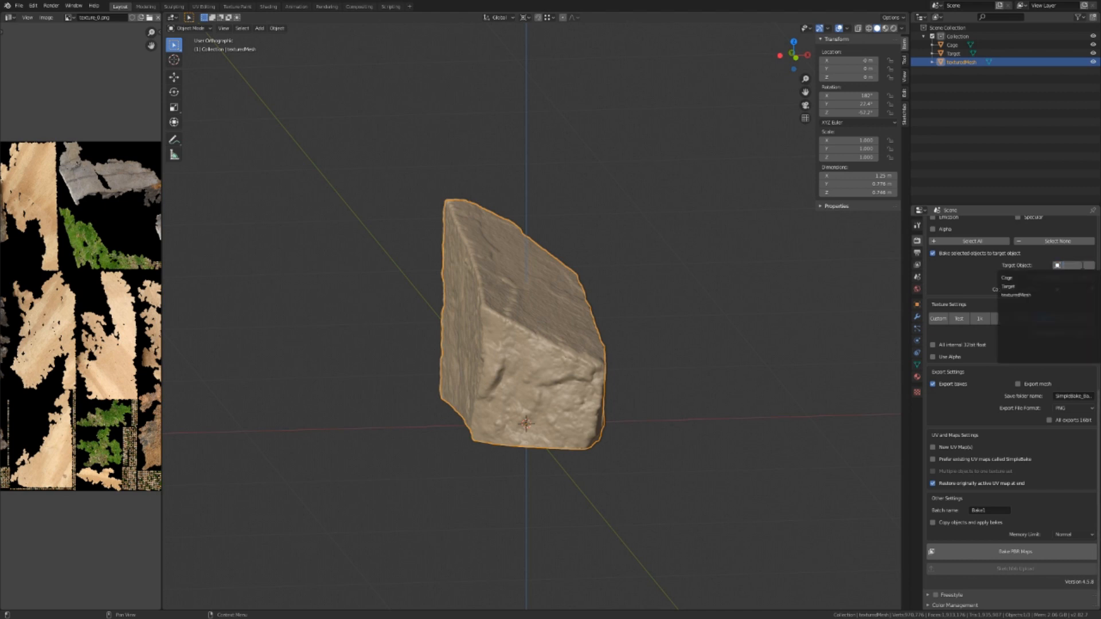
- Examine the standard Bake section and the Simple Bake settings, from the render engine and PBR maps through to the export options
{"action": "scroll", "coordinate": [957, 306], "scroll_direction": "up", "scroll_amount": 10}
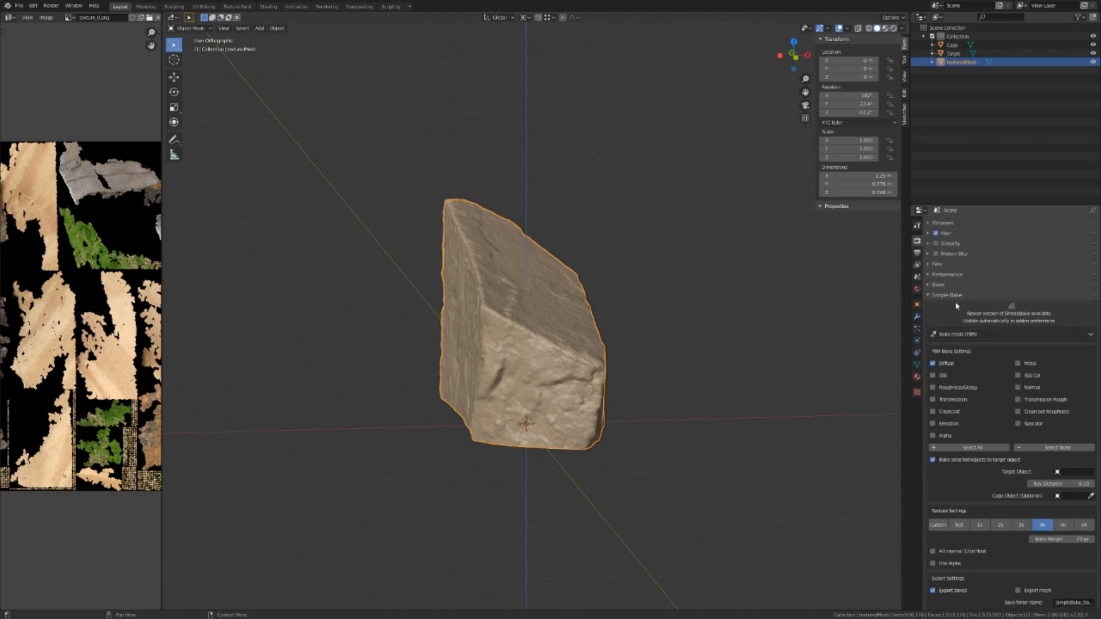
{"action": "scroll", "coordinate": [956, 305], "scroll_direction": "up", "scroll_amount": 3}
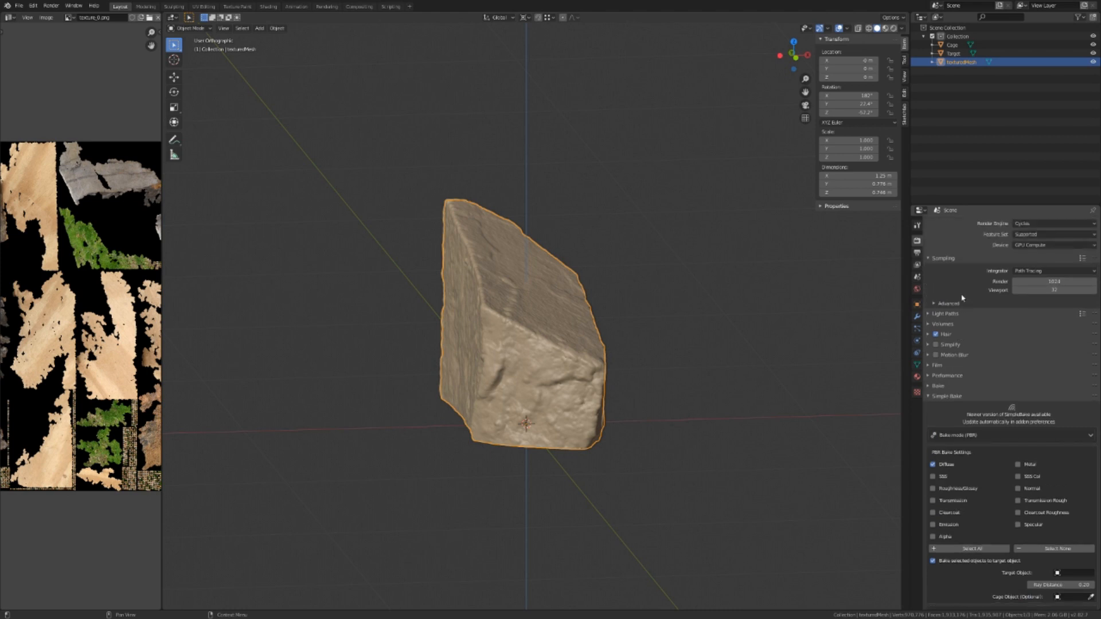
{"action": "left_click", "coordinate": [942, 398]}
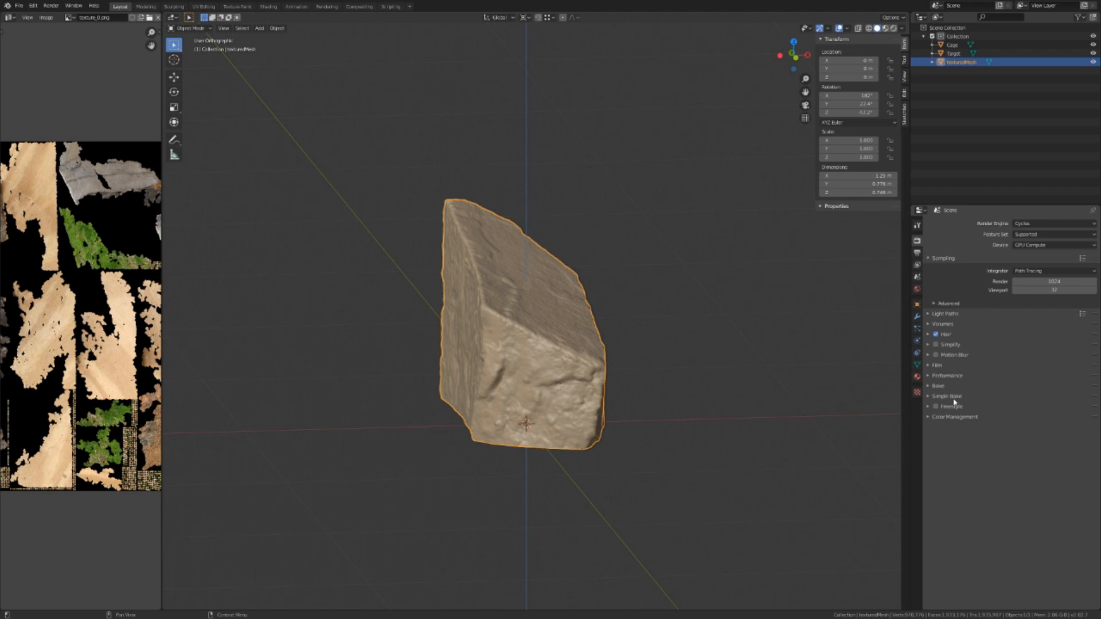
{"action": "left_click", "coordinate": [933, 386]}
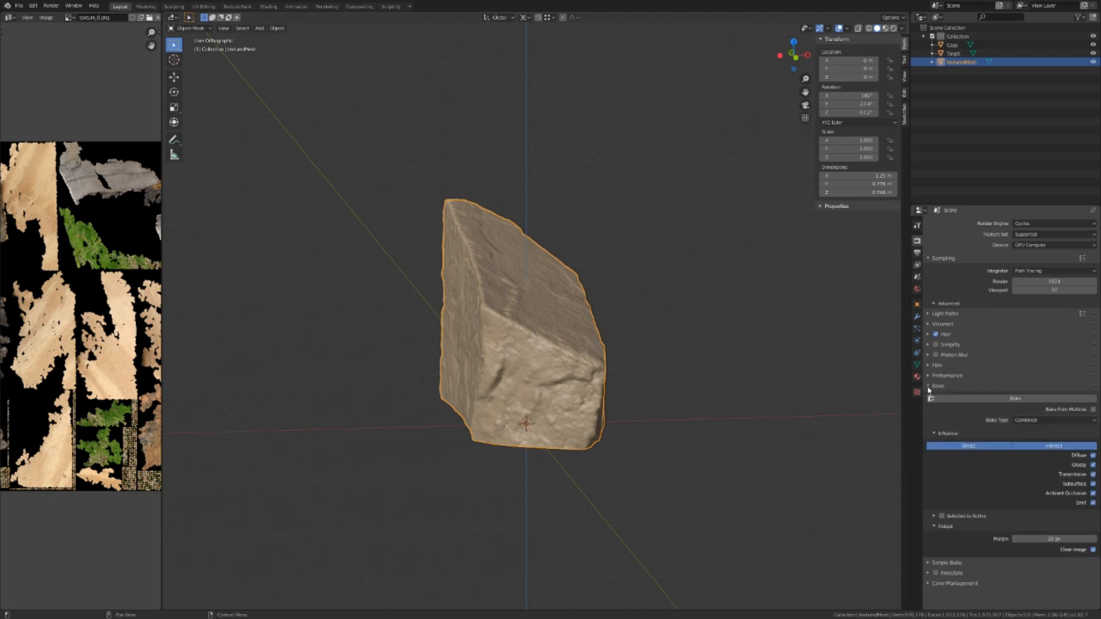
{"action": "left_click", "coordinate": [930, 386]}
{"action": "left_click", "coordinate": [929, 396]}
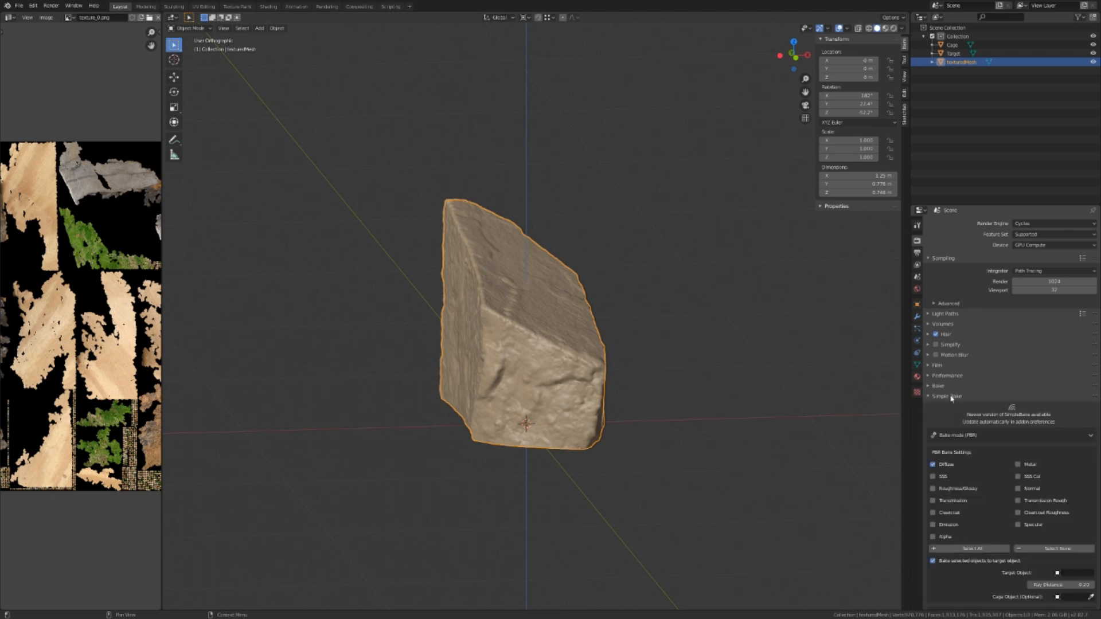
{"action": "scroll", "coordinate": [952, 399], "scroll_direction": "down", "scroll_amount": 5}
{"action": "scroll", "coordinate": [962, 402], "scroll_direction": "down", "scroll_amount": 2}
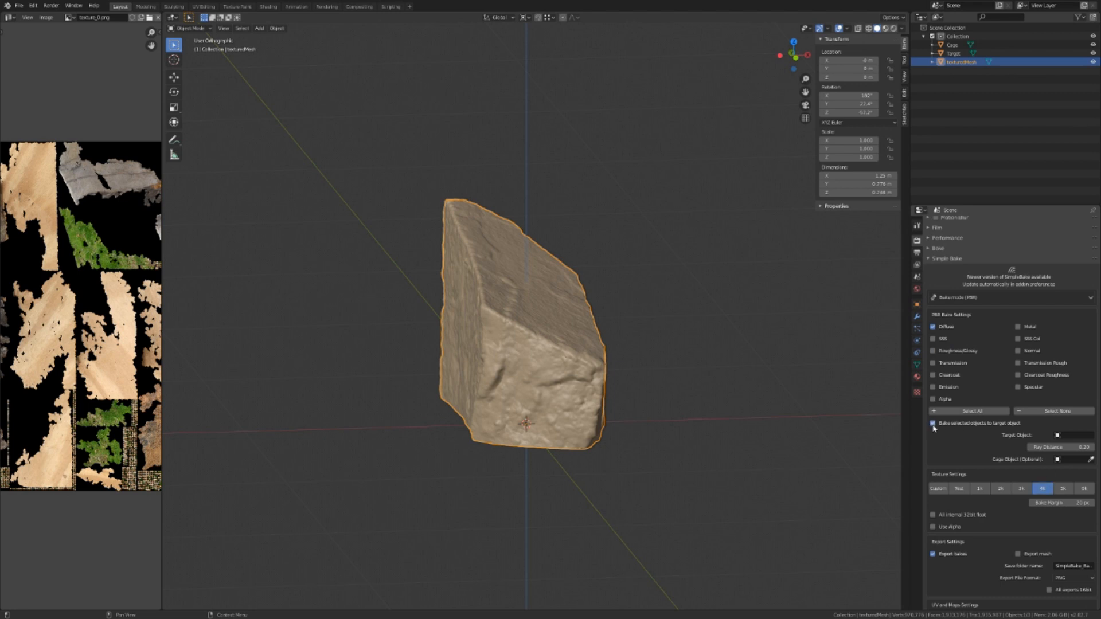
{"action": "scroll", "coordinate": [995, 521], "scroll_direction": "down", "scroll_amount": 3}
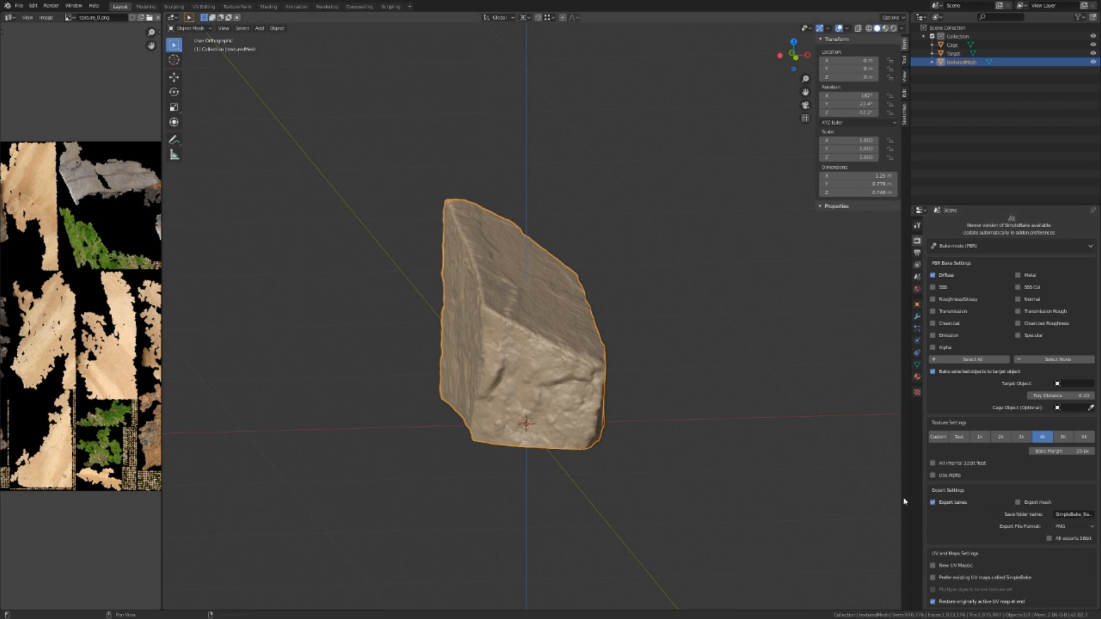
{"action": "scroll", "coordinate": [1032, 528], "scroll_direction": "down", "scroll_amount": 7}
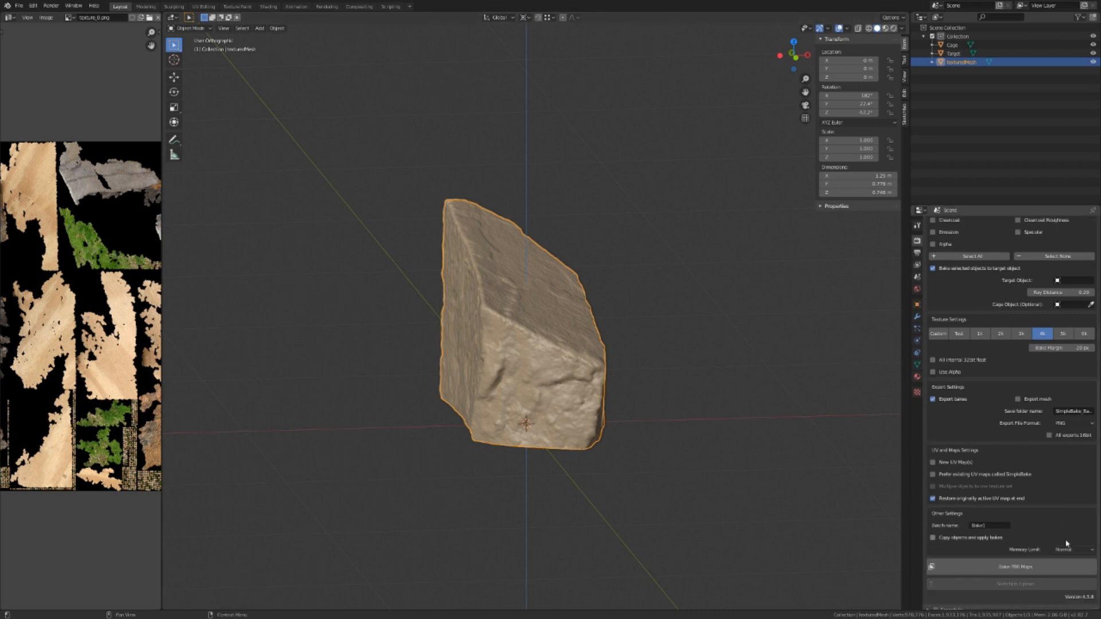
- Set Target as the bake's target object and Cage as its cage object
{"action": "left_click", "coordinate": [1027, 557]}
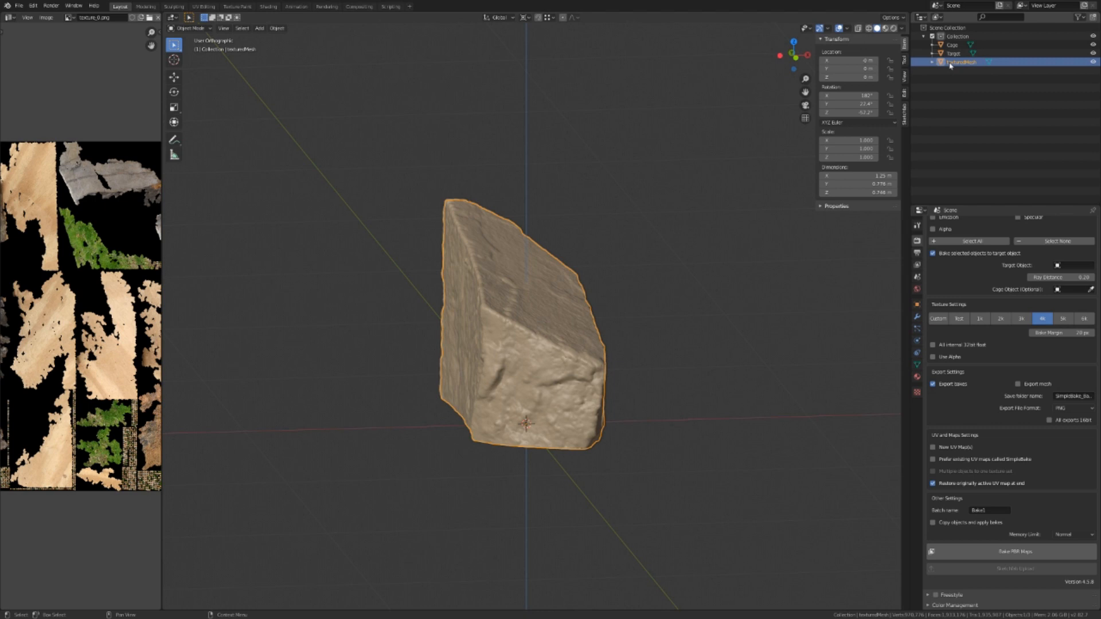
{"action": "left_click", "coordinate": [1072, 264]}
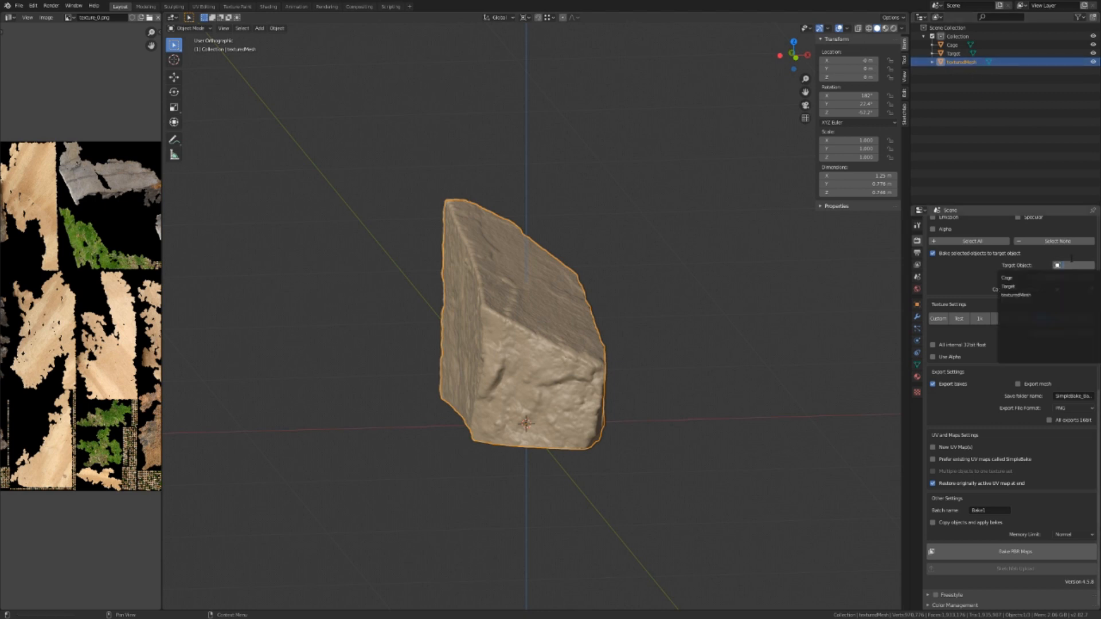
{"action": "left_click", "coordinate": [1007, 286]}
{"action": "left_click", "coordinate": [1069, 289]}
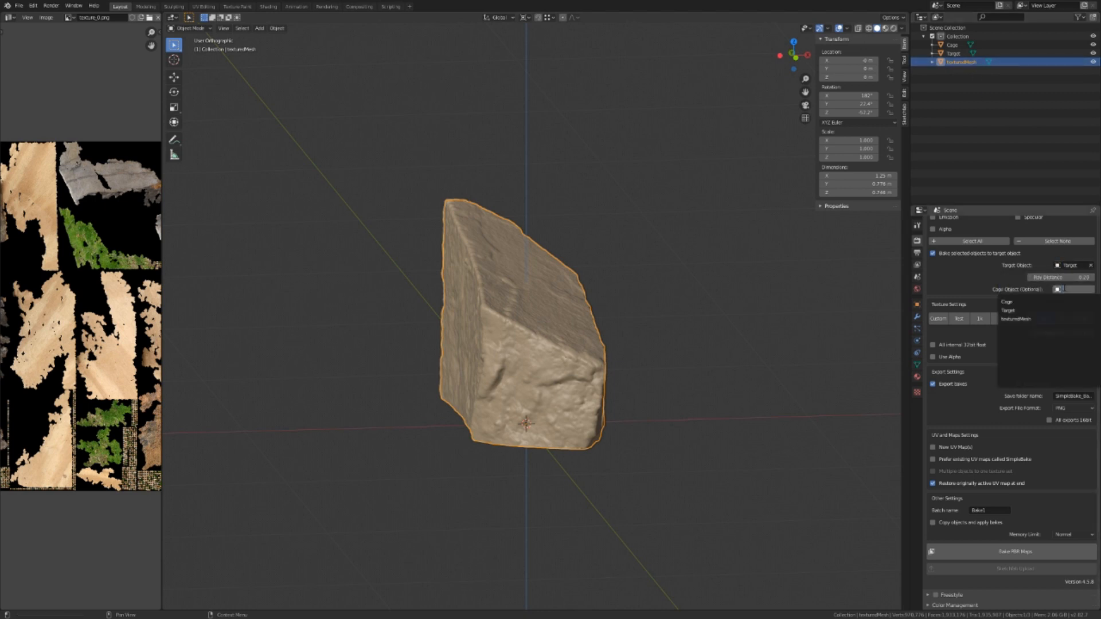
{"action": "left_click", "coordinate": [1026, 302]}
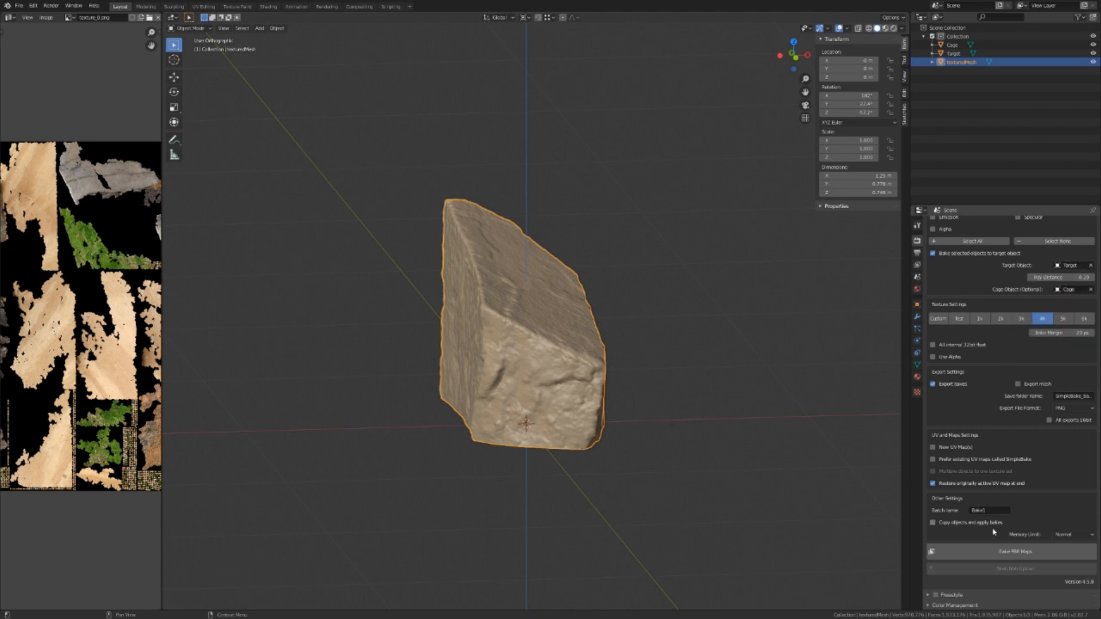
- Bake the diffuse PBR map of texturedMesh onto Target and widen the image editor to show the whole baked texture
{"action": "left_click", "coordinate": [1000, 557]}
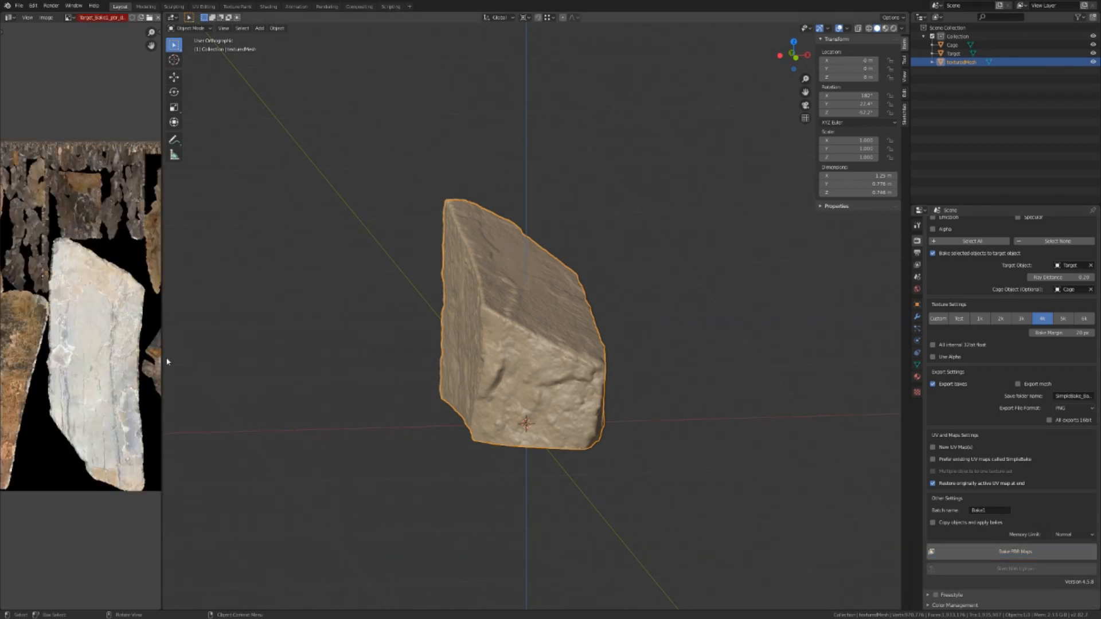
{"action": "left_click_drag", "start_coordinate": [163, 354], "coordinate": [503, 361]}
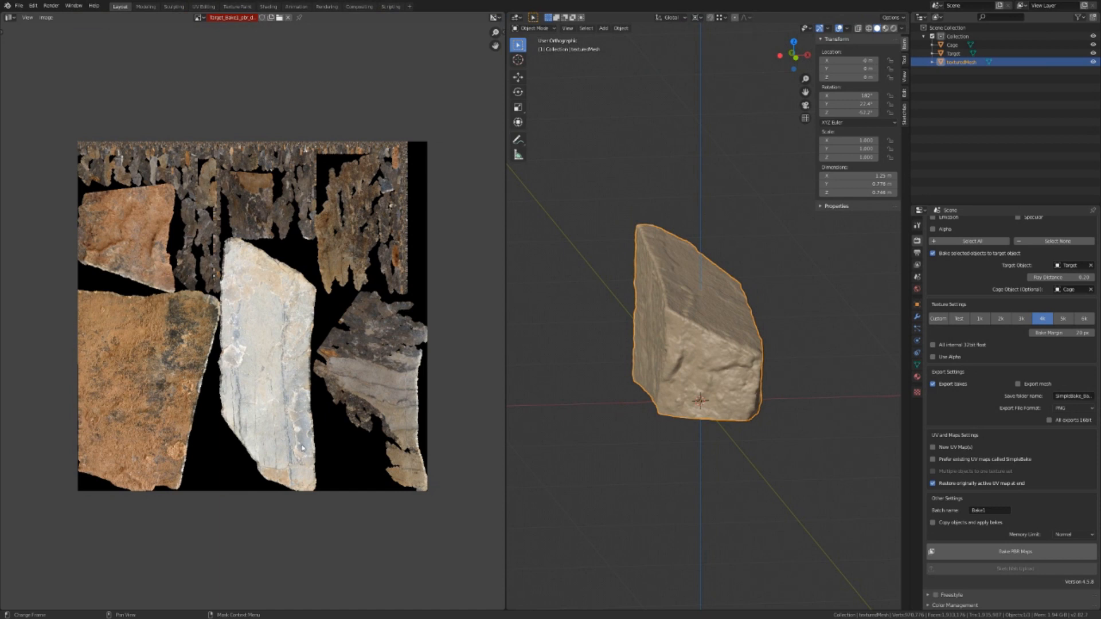
- Delete the Cage object and hide texturedMesh in the viewport
{"action": "left_click", "coordinate": [951, 45]}
{"action": "right_click", "coordinate": [951, 47]}
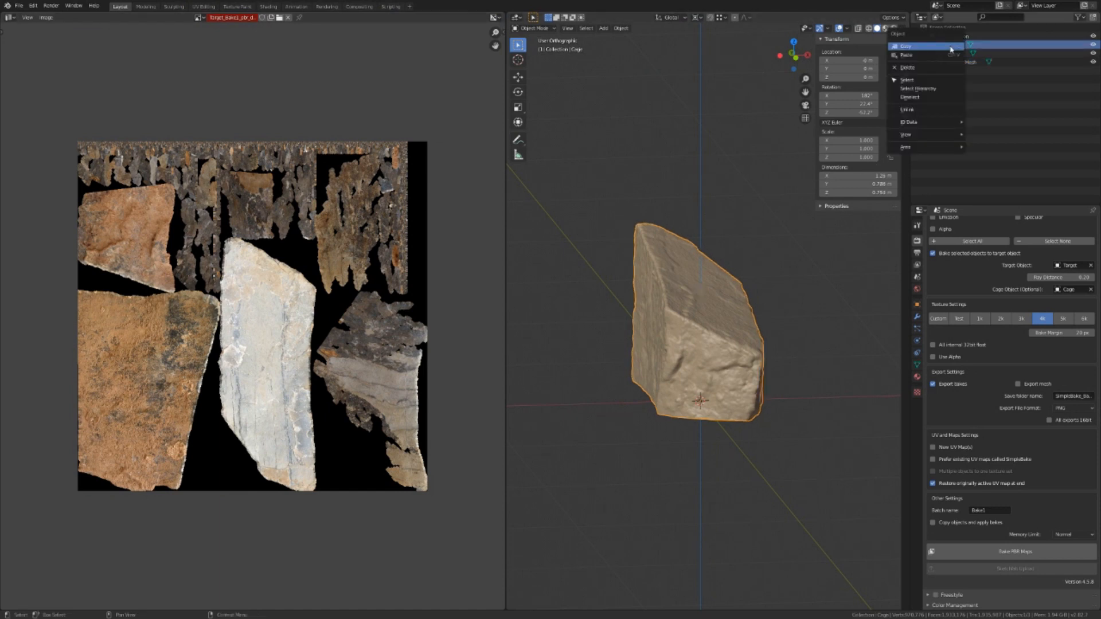
{"action": "left_click", "coordinate": [924, 68]}
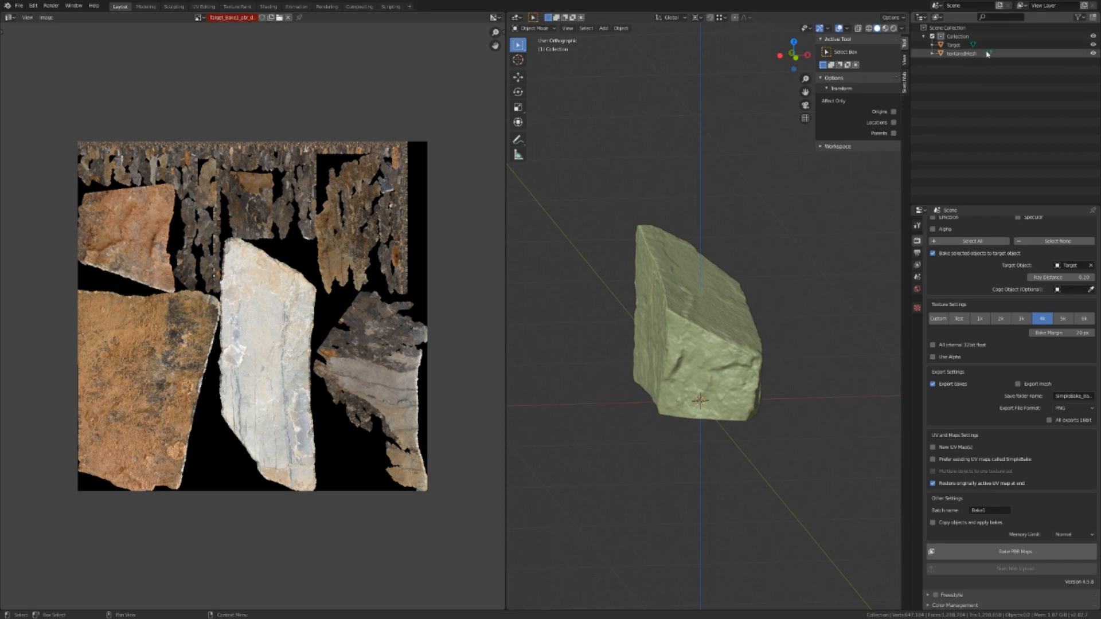
{"action": "left_click", "coordinate": [1094, 53]}
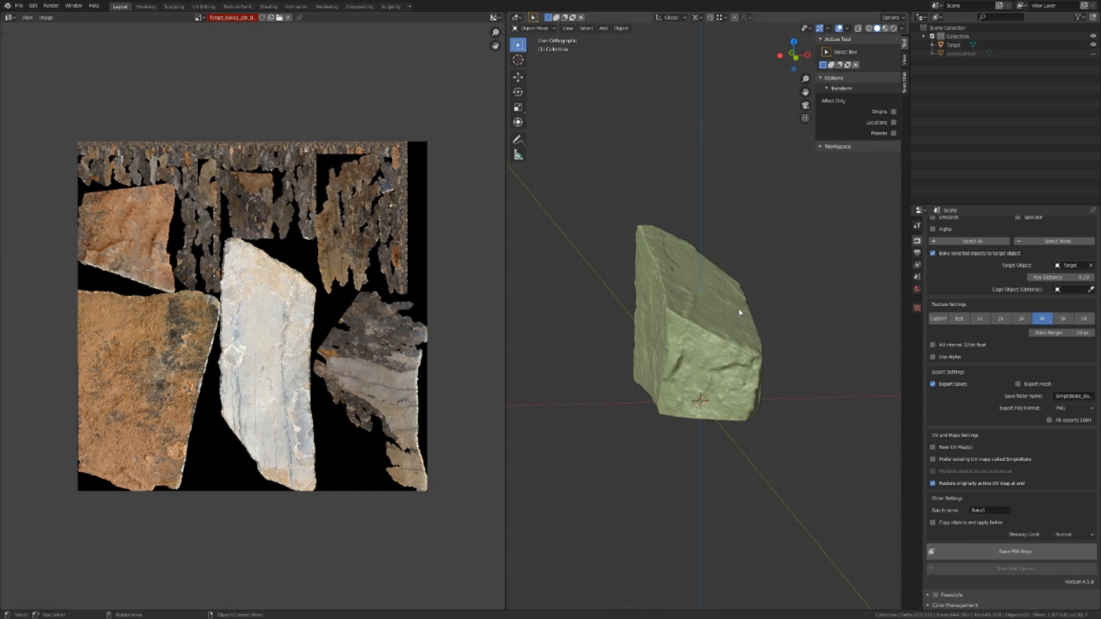
- Select the Target rock, show it in Material Preview shading, and remove all of its TextureAtlas material slots
{"action": "left_click", "coordinate": [729, 325]}
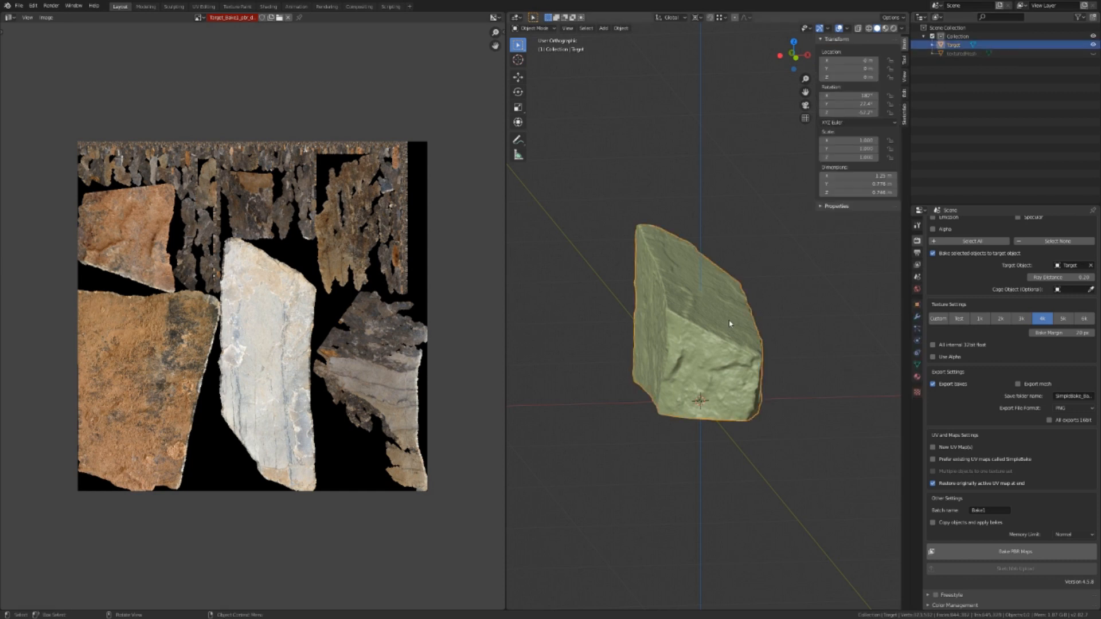
{"action": "key", "text": "z"}
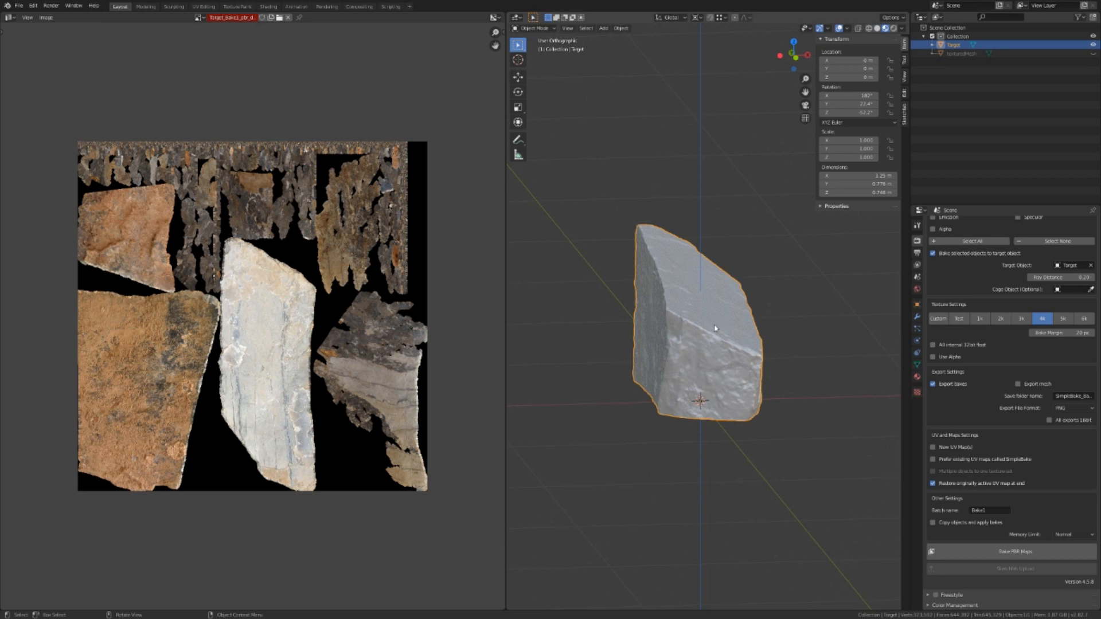
{"action": "middle_click_drag", "start_coordinate": [744, 324], "coordinate": [701, 314]}
{"action": "left_click", "coordinate": [917, 377]}
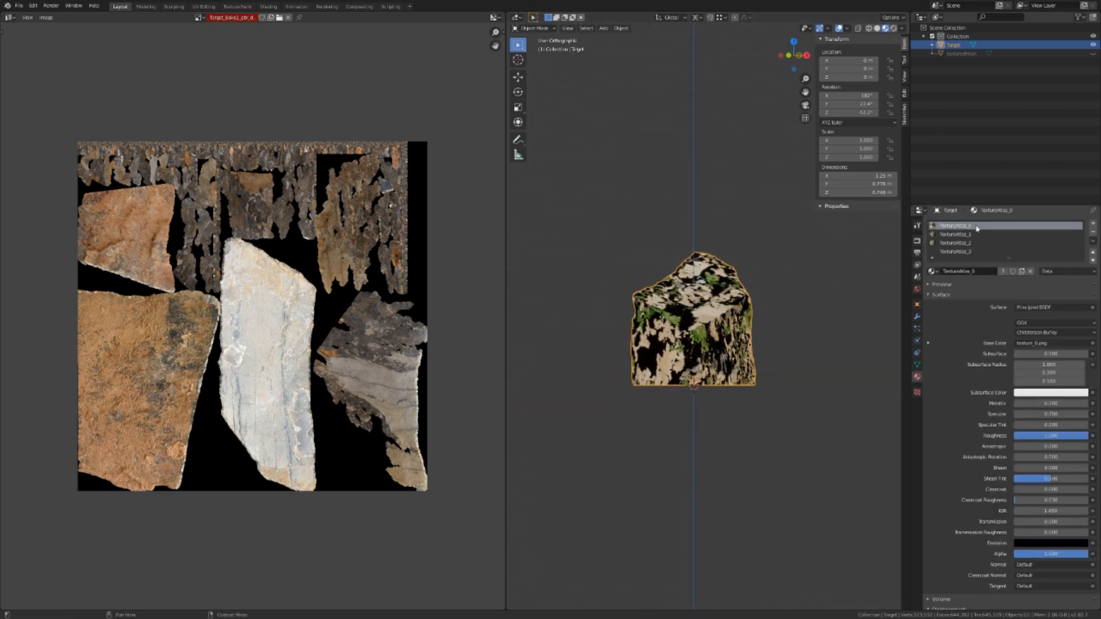
{"action": "left_click", "coordinate": [1093, 232]}
{"action": "left_click", "coordinate": [1094, 232]}
{"action": "left_click", "coordinate": [1093, 232]}
{"action": "left_click", "coordinate": [1093, 232]}
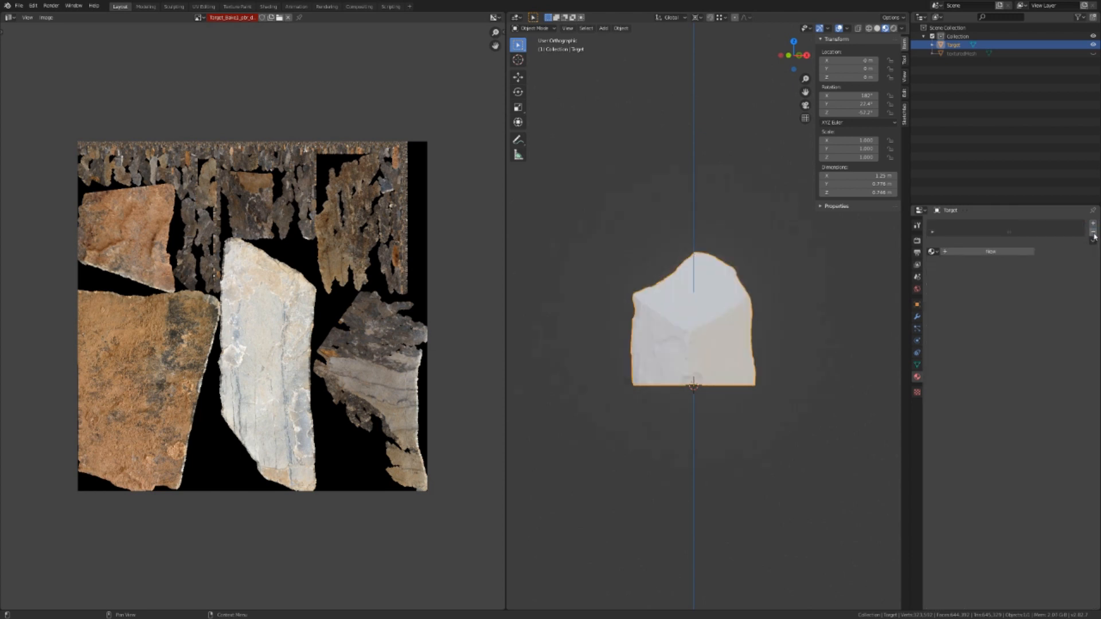
- Create a new material on Target and name it Baked01
{"action": "left_click", "coordinate": [973, 251]}
{"action": "double_click", "coordinate": [954, 226]}
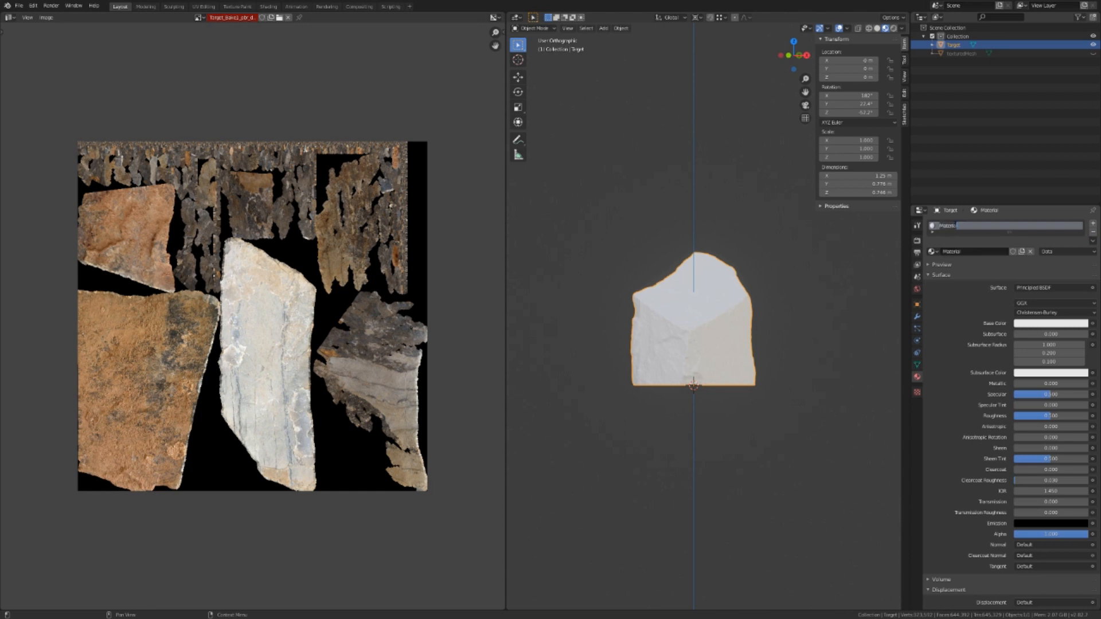
{"action": "type", "text": "H"}
- Close the image editor, split the 3D viewport horizontally, and turn the lower area into a Shader Editor with the material nodes framed
{"action": "left_click_drag", "start_coordinate": [508, 15], "coordinate": [445, 23]}
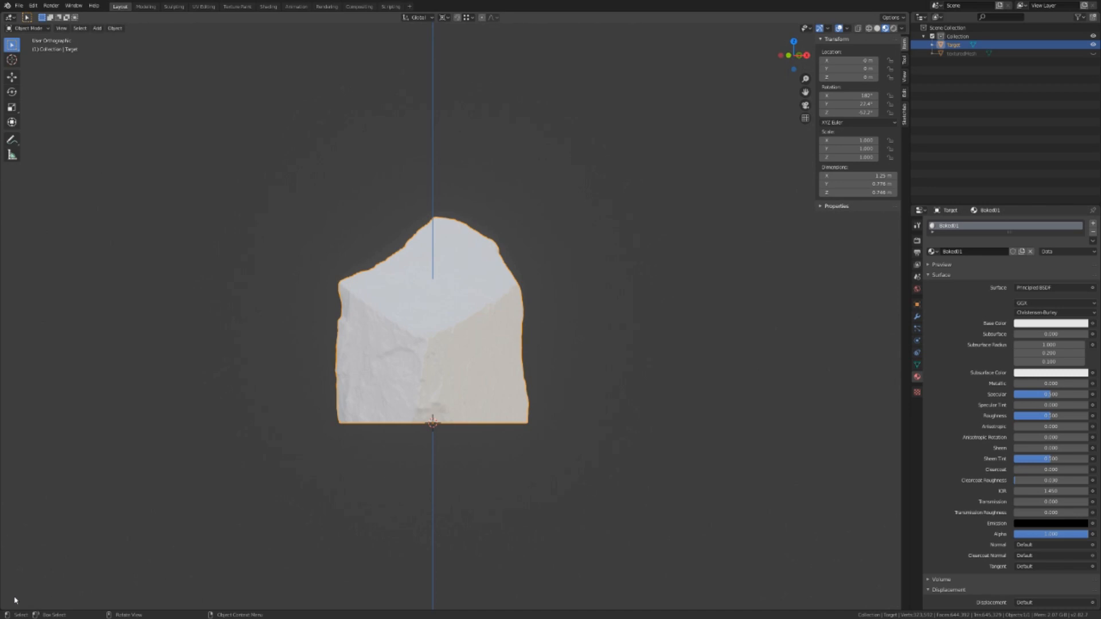
{"action": "left_click_drag", "start_coordinate": [21, 496], "coordinate": [21, 302]}
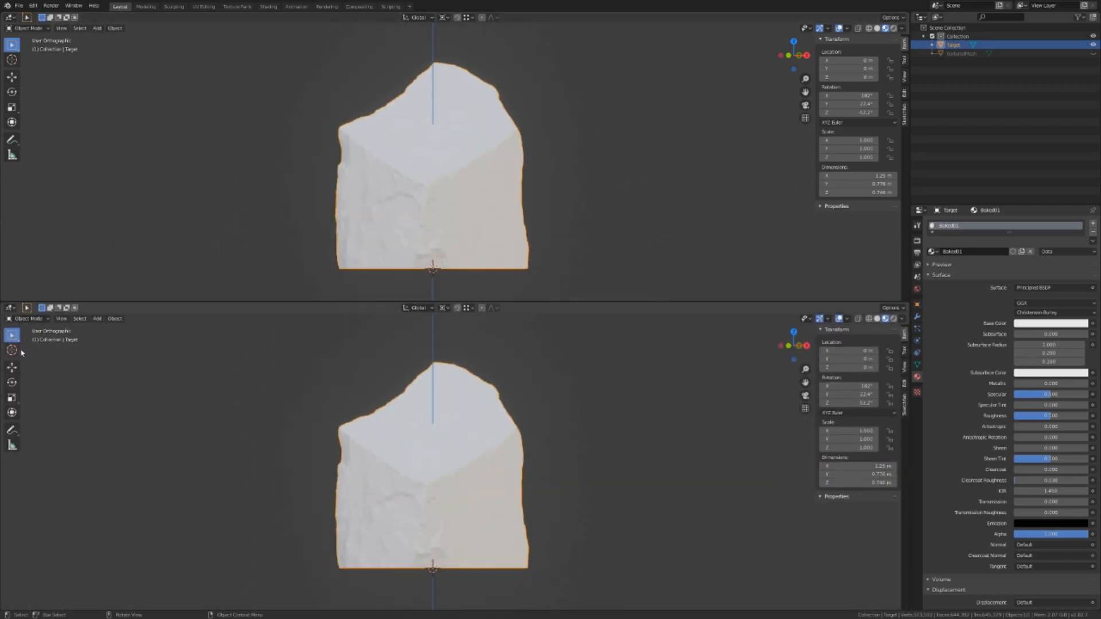
{"action": "left_click", "coordinate": [11, 308]}
{"action": "left_click", "coordinate": [20, 370]}
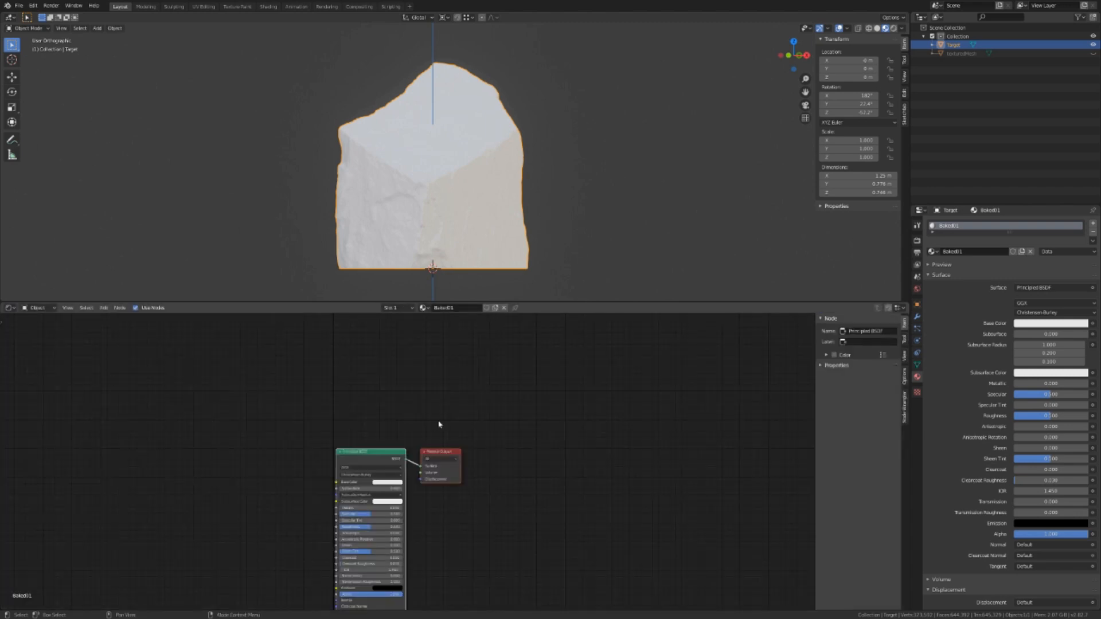
{"action": "key", "text": "Home"}
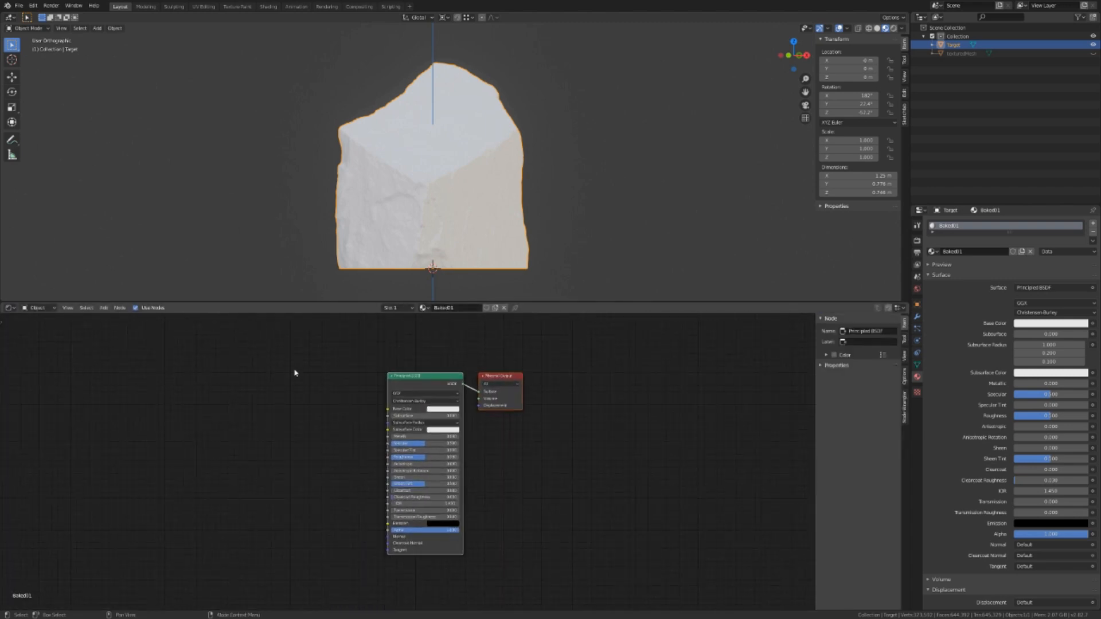
- Add an Image Texture node beside the Principled BSDF node in the Baked01 material
{"action": "key", "text": "shift+a"}
{"action": "left_click", "coordinate": [242, 389]}
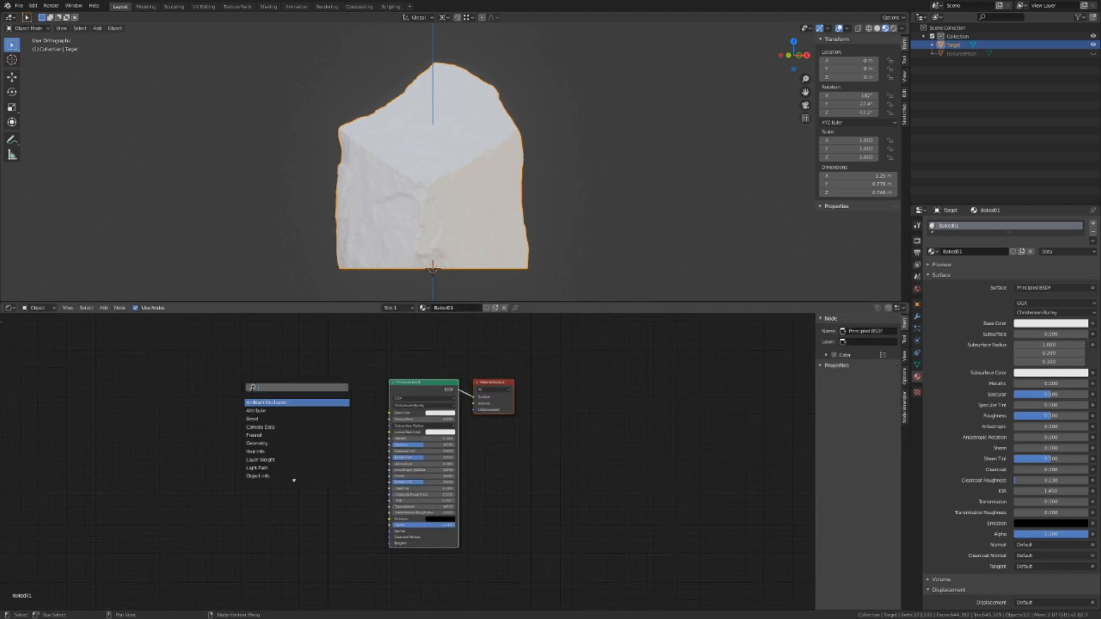
{"action": "type", "text": "imag"}
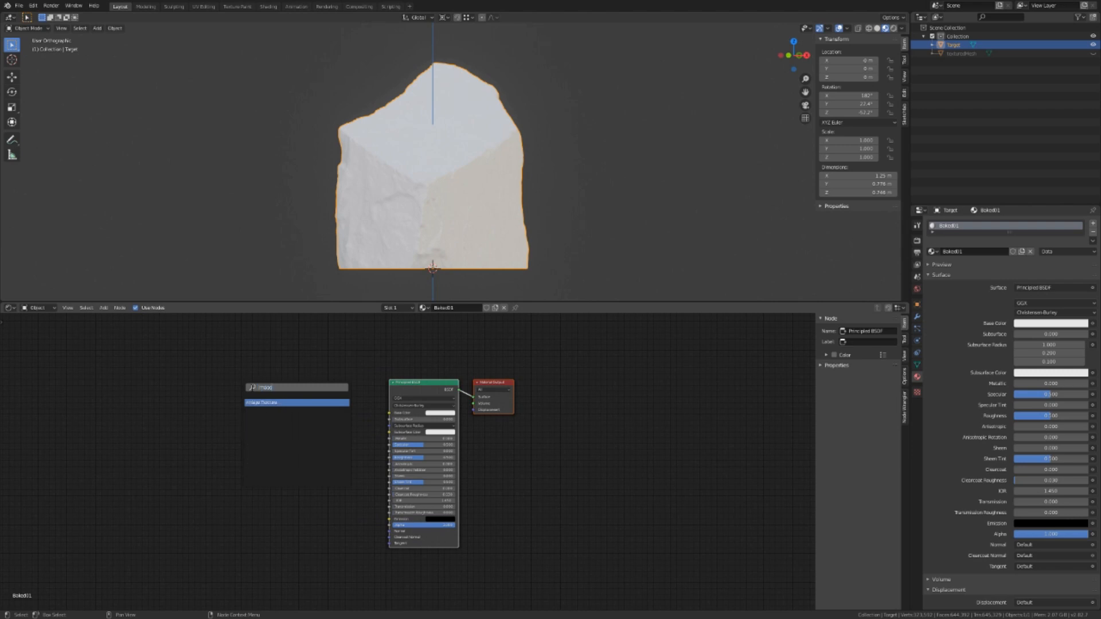
{"action": "key", "text": "Return"}
{"action": "left_click", "coordinate": [213, 388]}
{"action": "key", "text": "Home"}
{"action": "middle_click_drag", "start_coordinate": [220, 442], "coordinate": [236, 485]}
{"action": "scroll", "coordinate": [236, 485], "scroll_direction": "down", "scroll_amount": 1}
- Assign the image Target_Bake1_pbr_diffuse to the Image Texture node and connect its Color output to the Principled BSDF's Base Color
{"action": "left_click", "coordinate": [147, 433]}
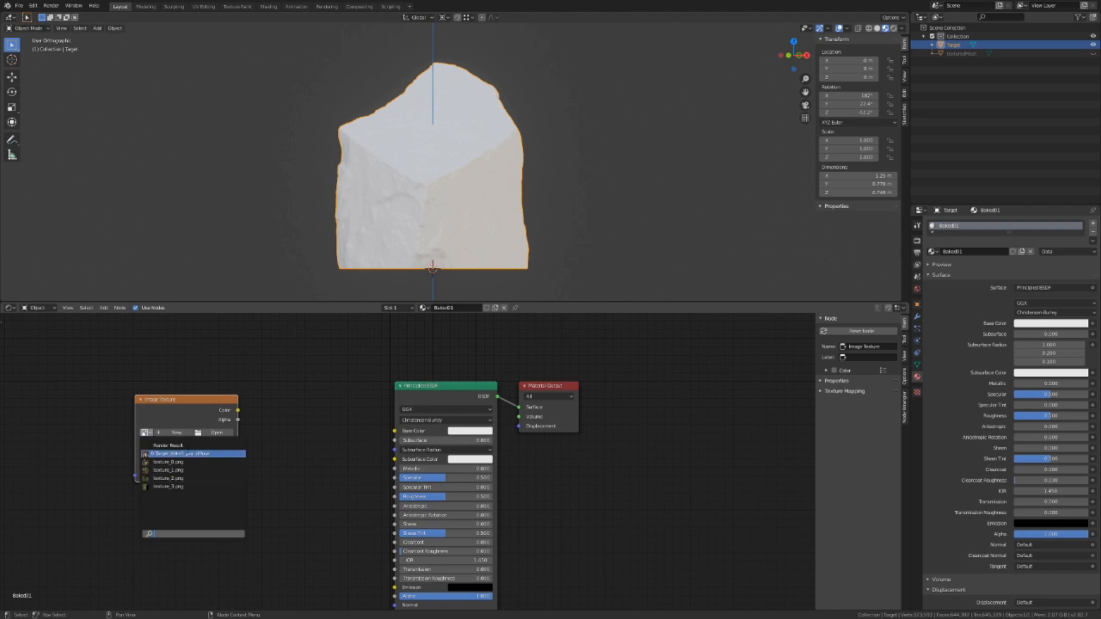
{"action": "left_click", "coordinate": [211, 454]}
{"action": "left_click_drag", "start_coordinate": [239, 414], "coordinate": [394, 431]}
{"action": "middle_click_drag", "start_coordinate": [454, 206], "coordinate": [565, 198]}
{"action": "middle_click_drag", "start_coordinate": [431, 219], "coordinate": [619, 175]}
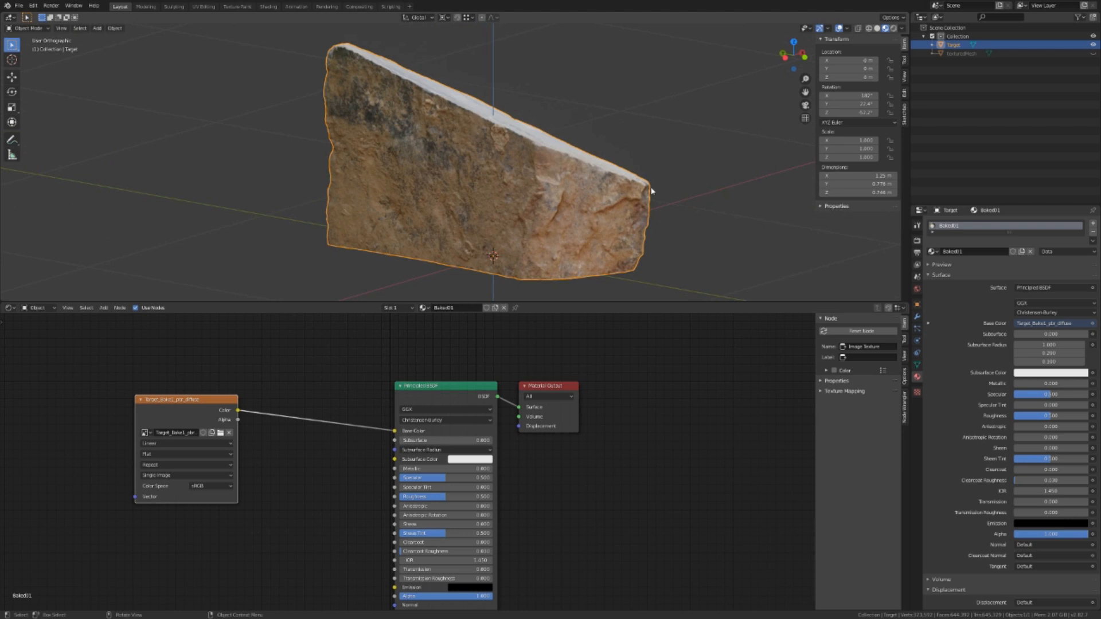
- Set the world background colour to use an Environment Texture
{"action": "left_click", "coordinate": [917, 290]}
{"action": "left_click", "coordinate": [1093, 276]}
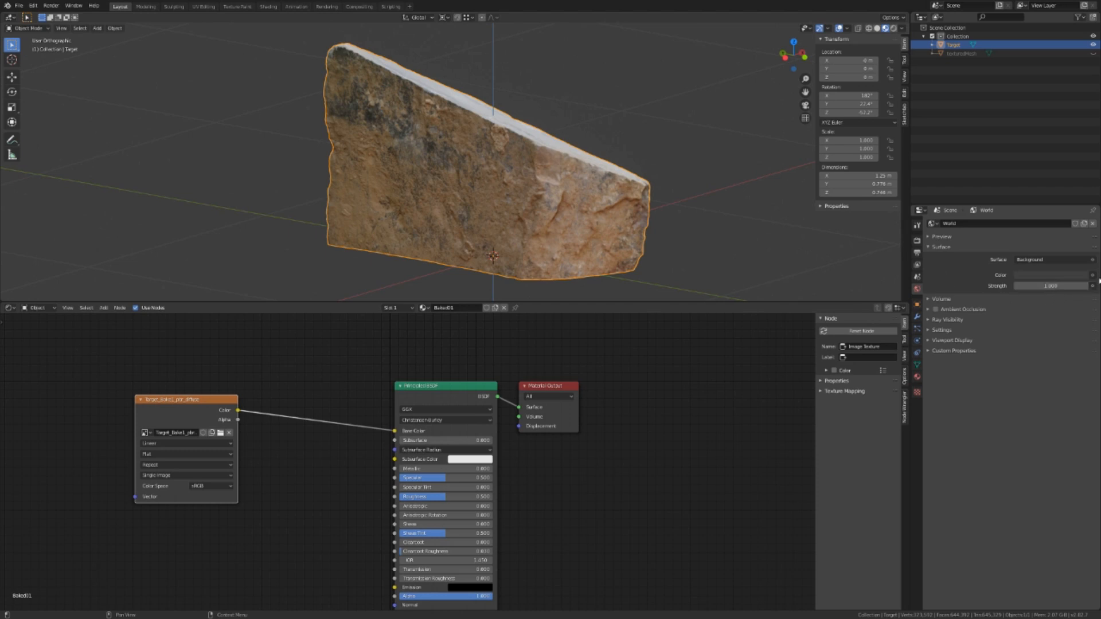
{"action": "left_click", "coordinate": [1093, 276]}
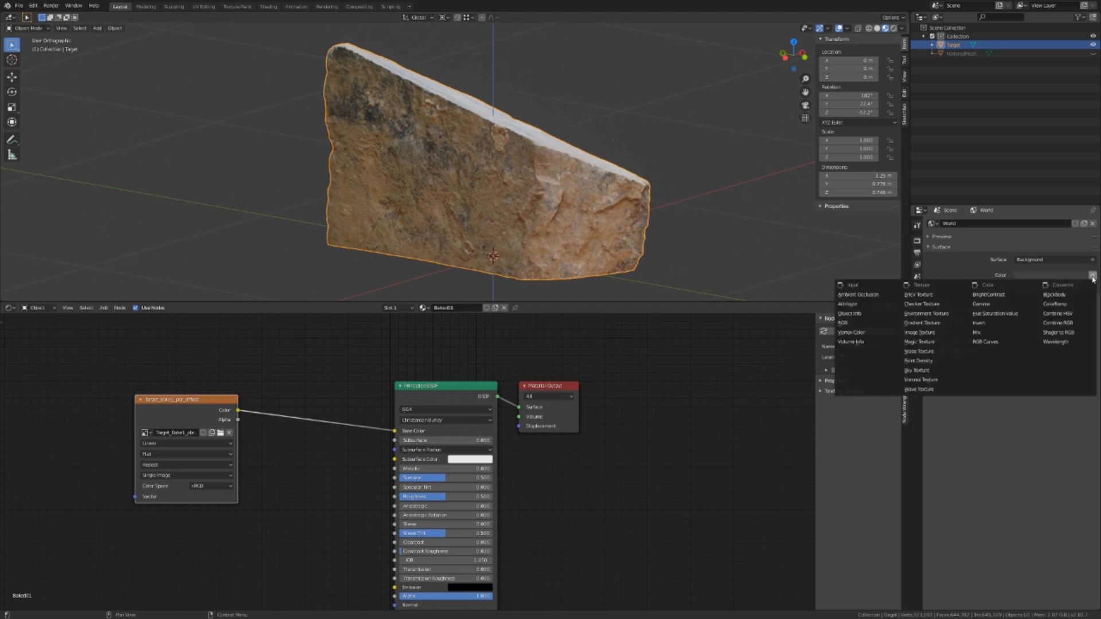
{"action": "left_click", "coordinate": [930, 314]}
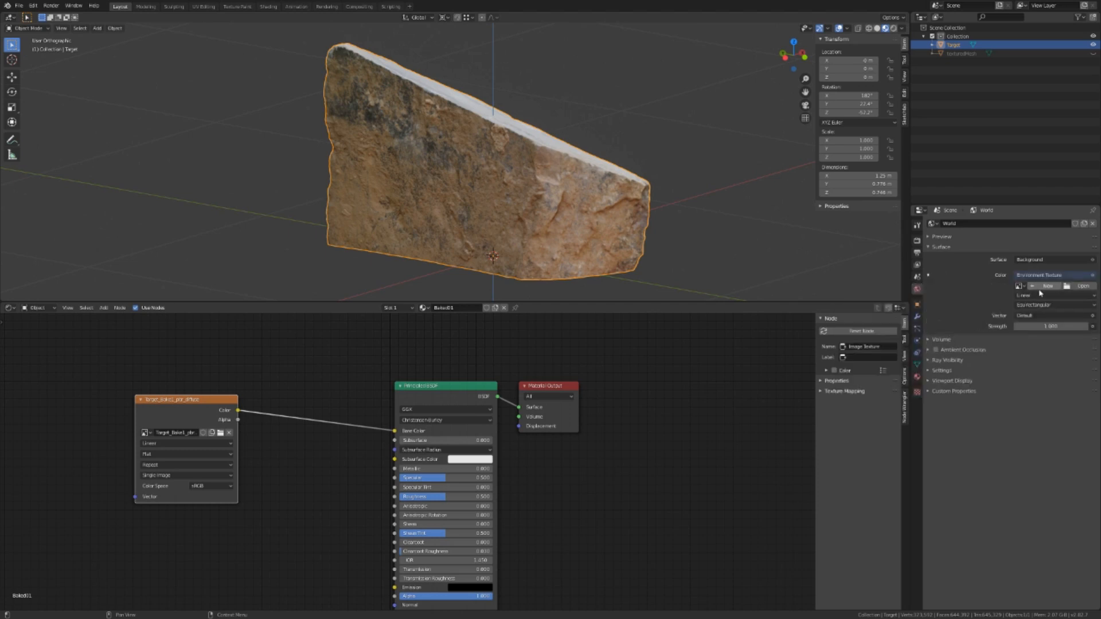
- Load the flower_road HDR image from the favourite HDRI folder into the world's Environment Texture, browsing the files as thumbnails
{"action": "left_click", "coordinate": [1085, 287]}
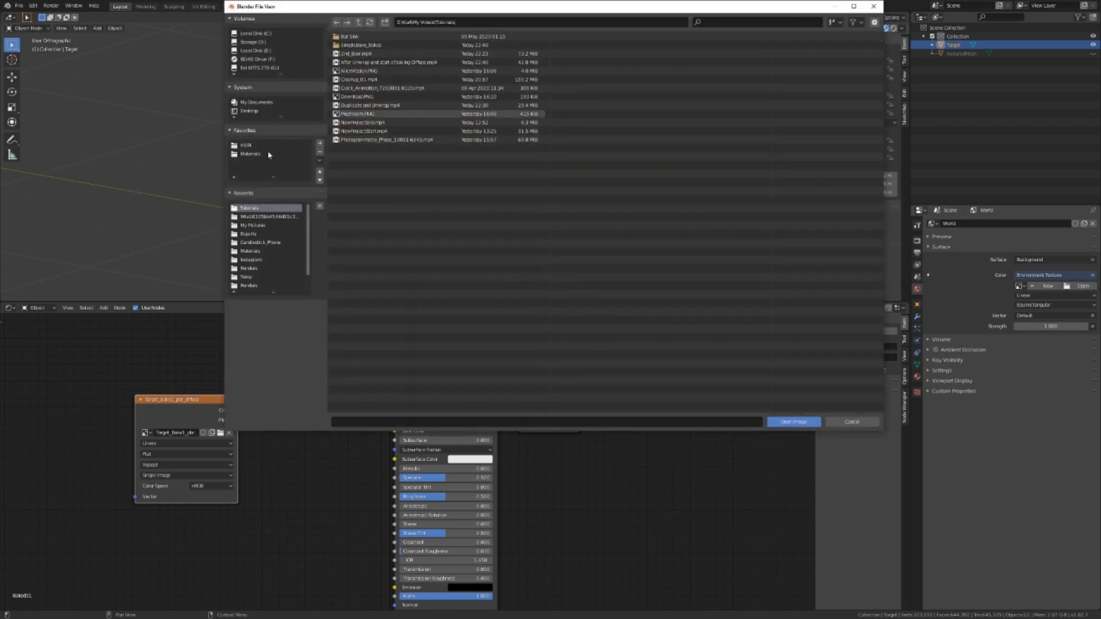
{"action": "left_click", "coordinate": [248, 146]}
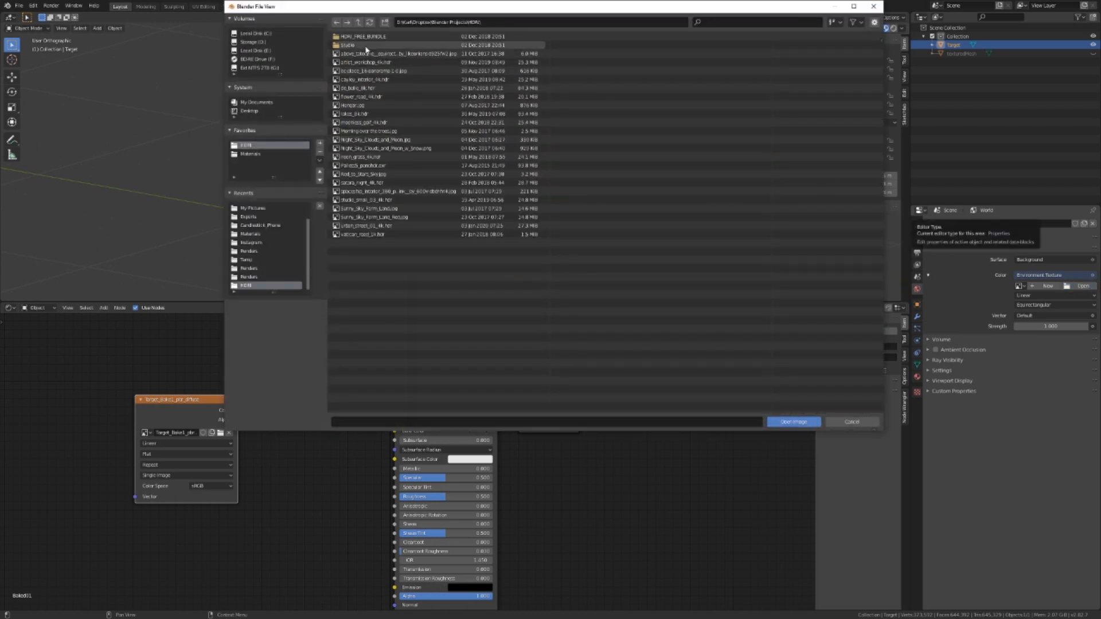
{"action": "left_click", "coordinate": [836, 21]}
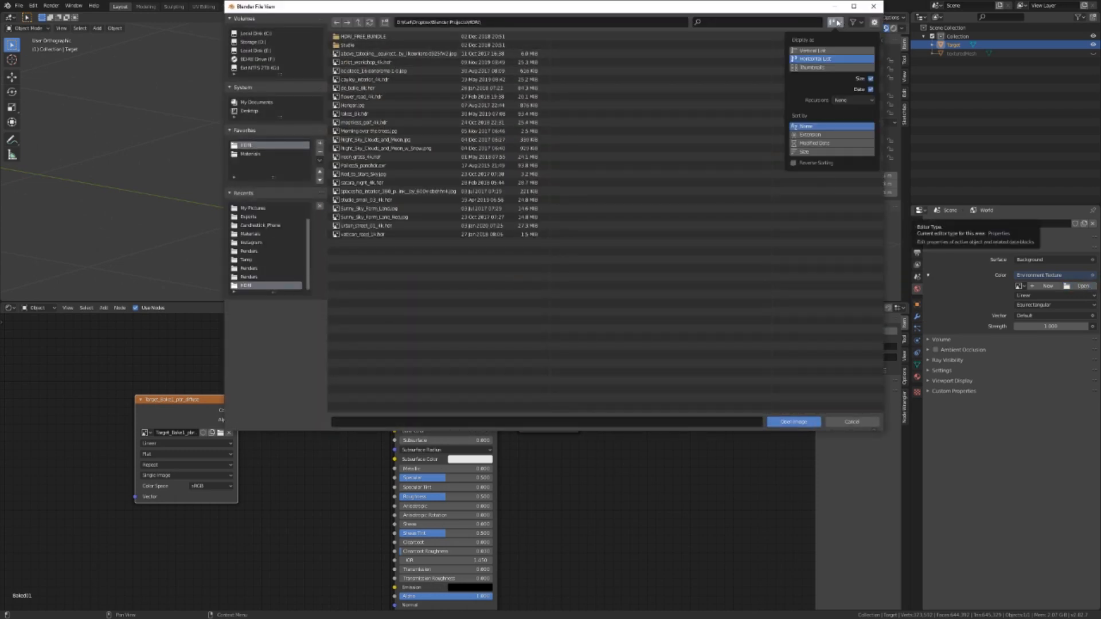
{"action": "left_click", "coordinate": [817, 69]}
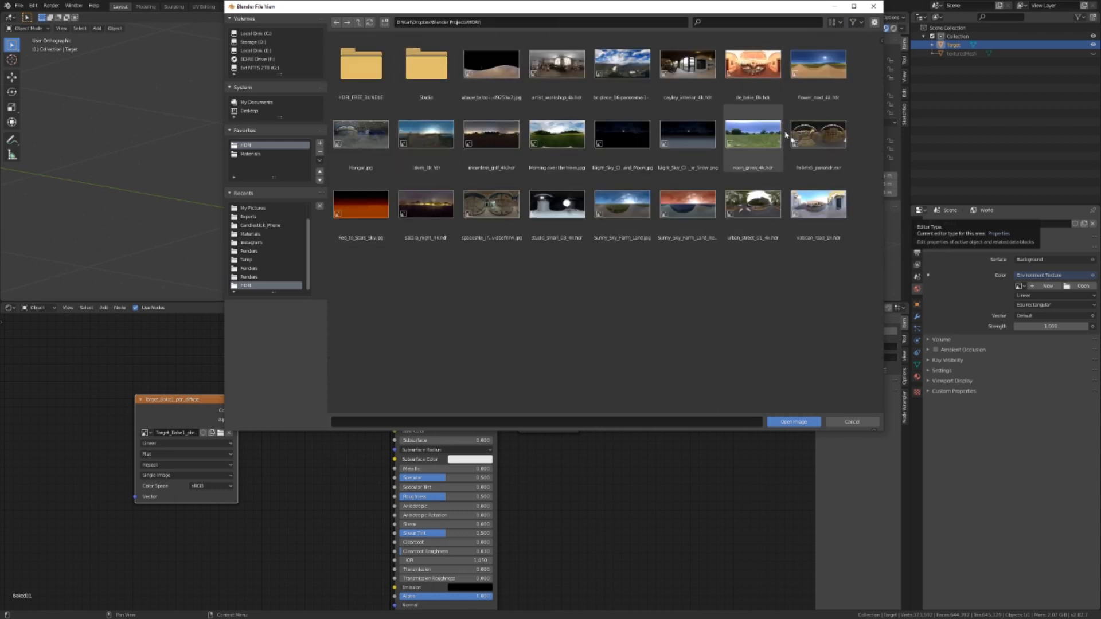
{"action": "double_click", "coordinate": [819, 64]}
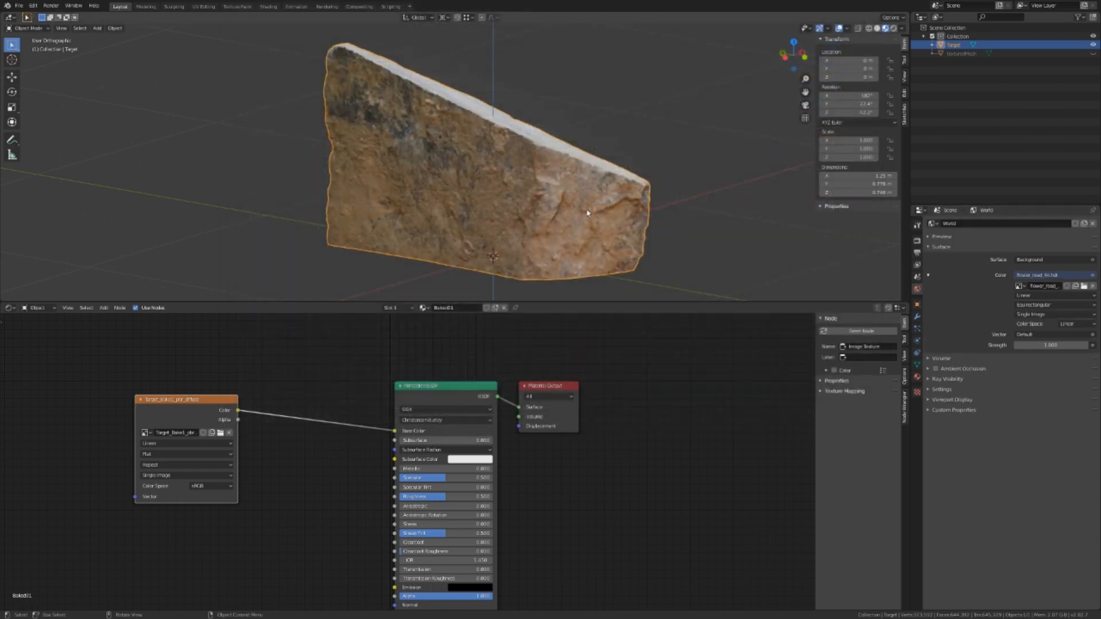
- Switch the 3D viewport to Rendered shading to view the rock under the HDRI lighting
{"action": "middle_click_drag", "start_coordinate": [620, 195], "coordinate": [539, 191]}
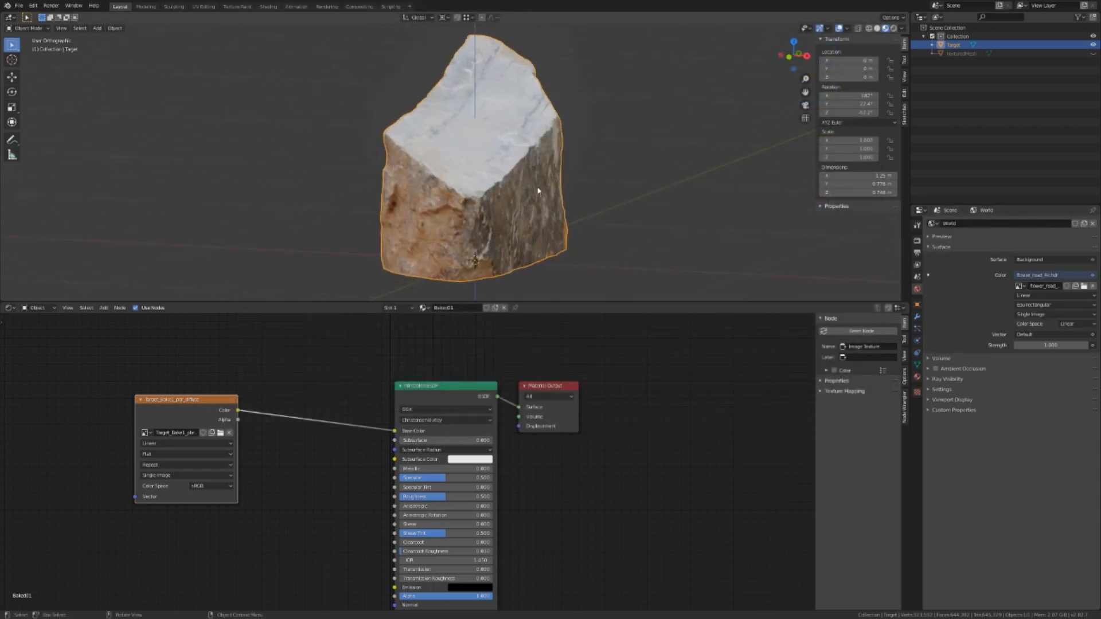
{"action": "key", "text": "z"}
{"action": "key", "text": "8"}
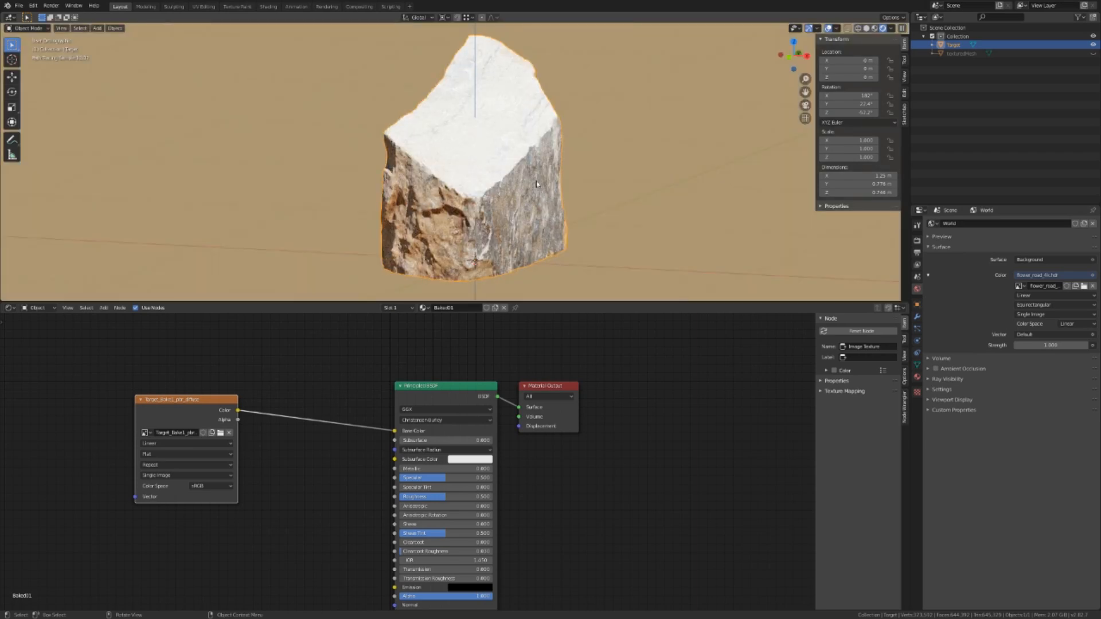
{"action": "mouse_move", "coordinate": [530, 183]}
{"action": "middle_mouse_down"}
{"action": "mouse_move", "coordinate": [566, 184]}
{"action": "mouse_move", "coordinate": [463, 185]}
{"action": "mouse_move", "coordinate": [561, 170]}
{"action": "middle_mouse_up"}
{"action": "scroll", "coordinate": [474, 184], "scroll_direction": "up", "scroll_amount": 3}
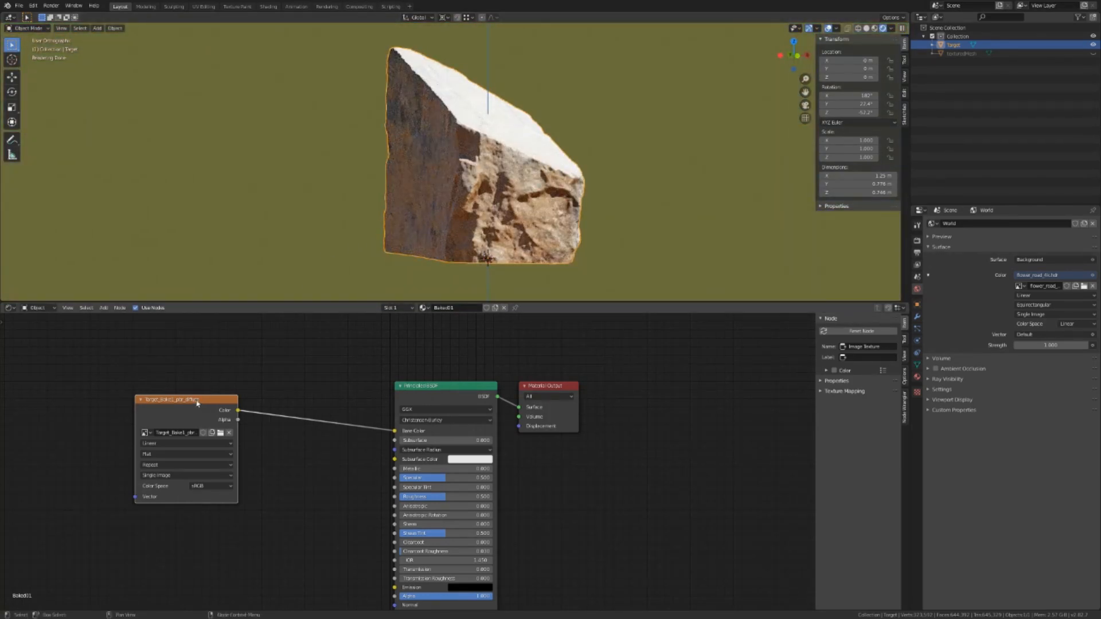
- Add an RGB to BW node and connect the baked Image Texture through it to the Principled BSDF's Roughness
{"action": "left_click_drag", "start_coordinate": [196, 403], "coordinate": [121, 396]}
{"action": "middle_click_drag", "start_coordinate": [393, 275], "coordinate": [470, 197]}
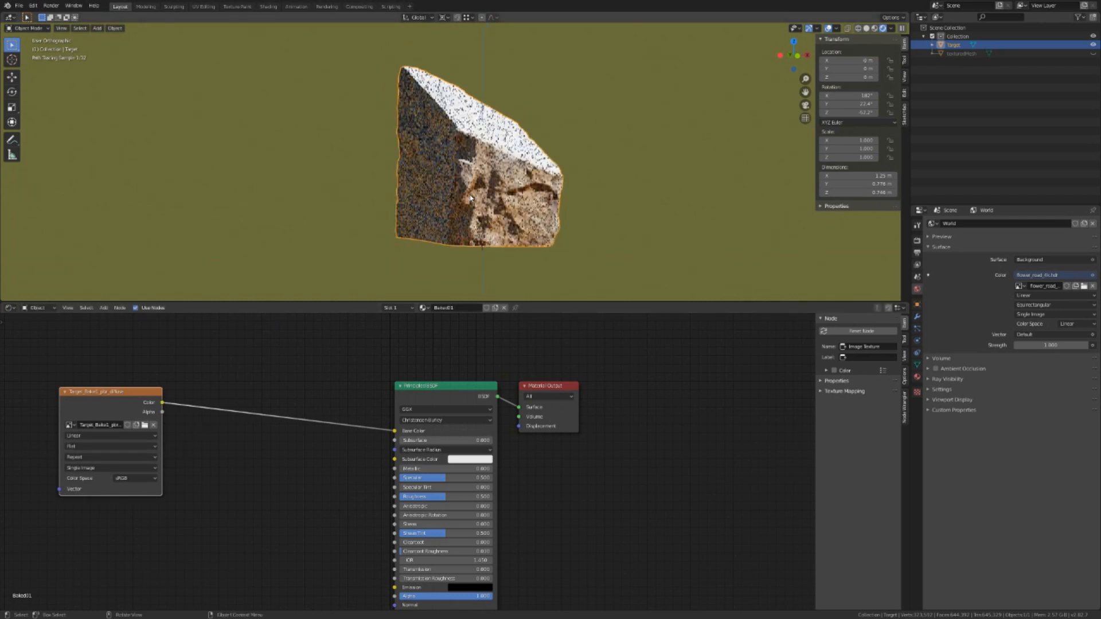
{"action": "key", "text": "Home"}
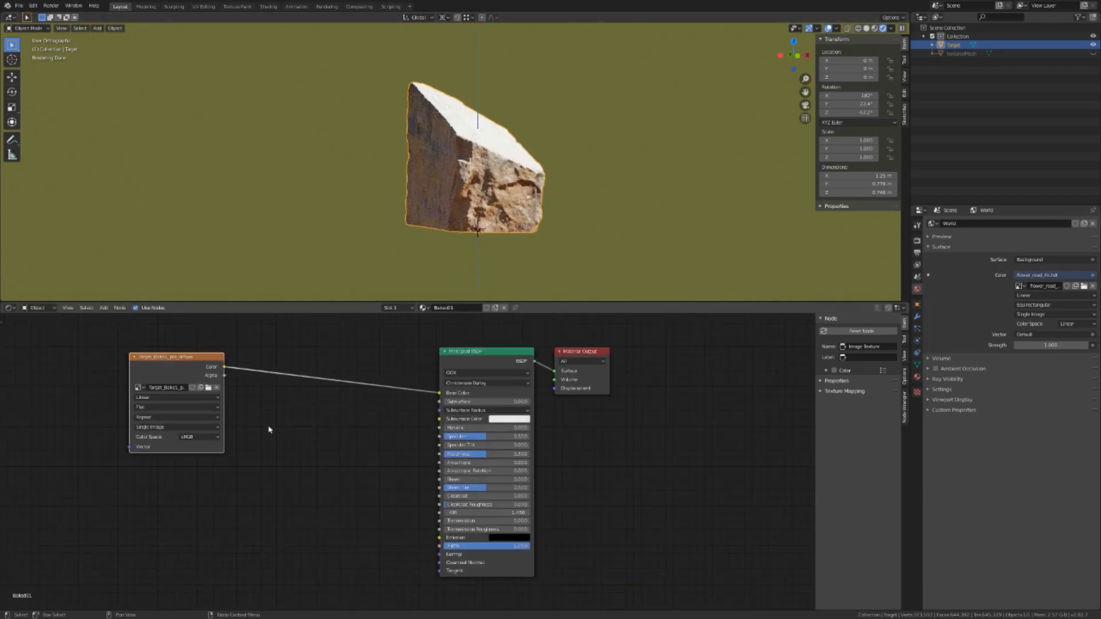
{"action": "key", "text": "shift+a"}
{"action": "left_click", "coordinate": [270, 431]}
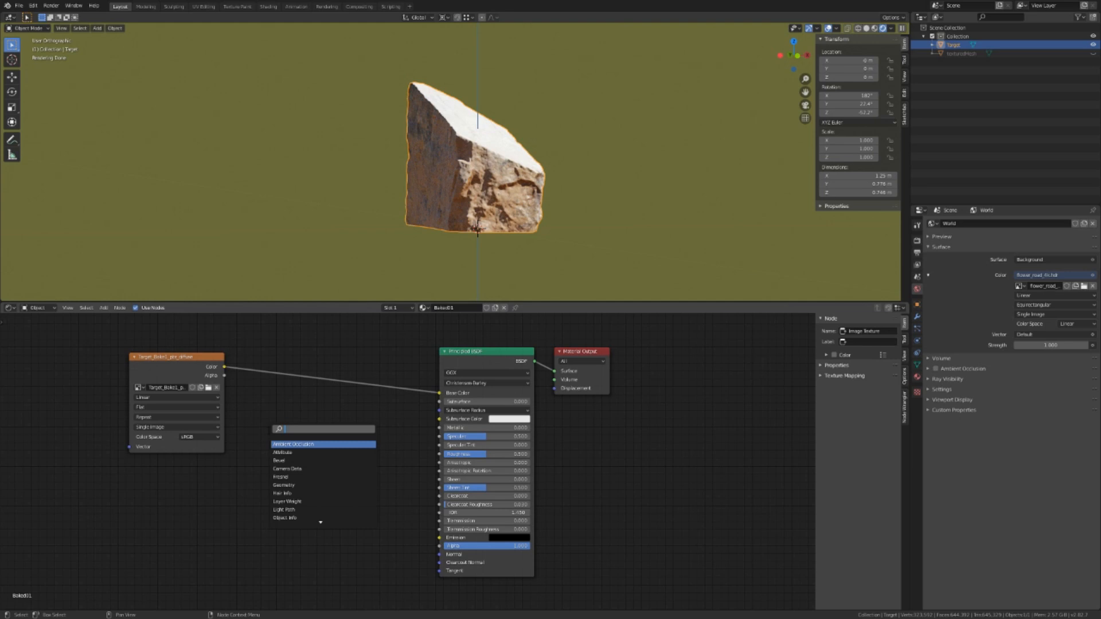
{"action": "type", "text": "bw"}
{"action": "key", "text": "Return"}
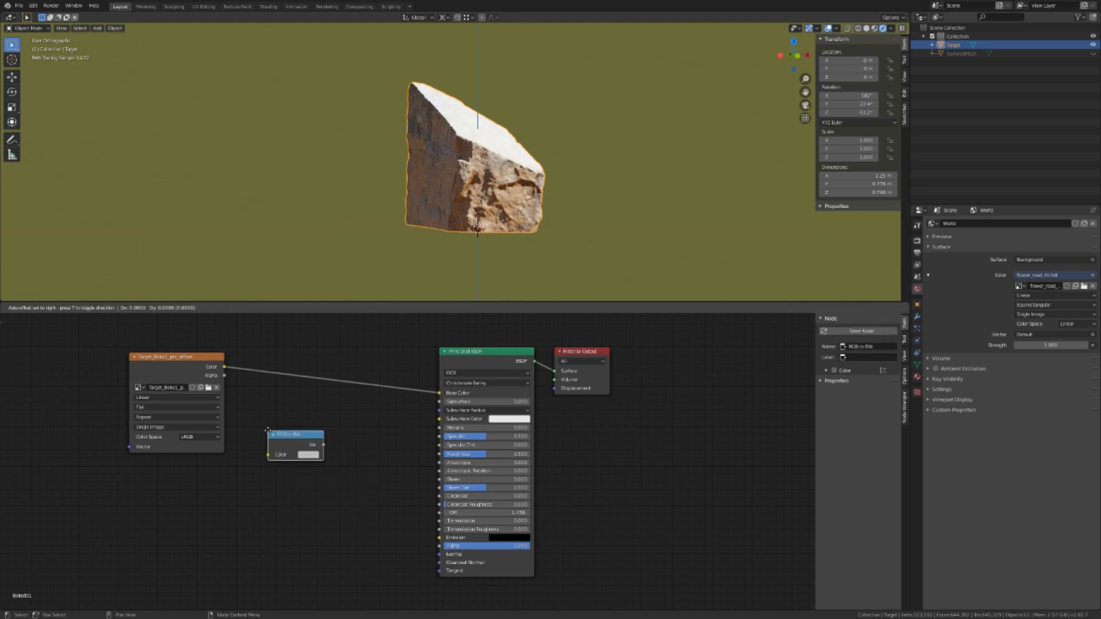
{"action": "left_click", "coordinate": [270, 434]}
{"action": "left_click_drag", "start_coordinate": [218, 369], "coordinate": [439, 454]}
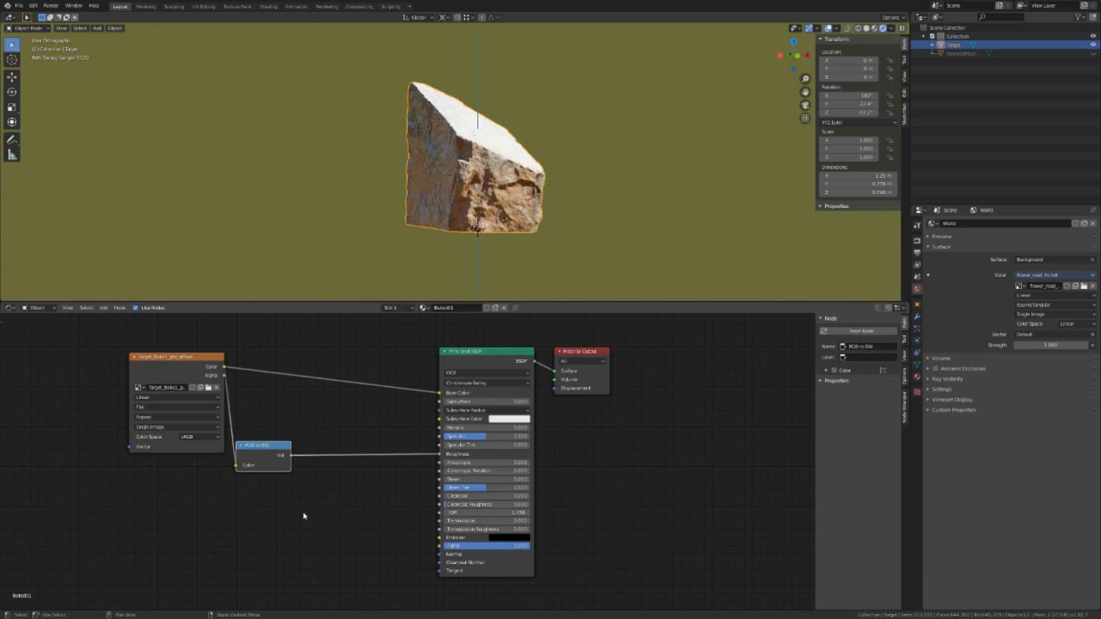
- Insert a ColorRamp node between the RGB to BW node and the Principled BSDF's Roughness input
{"action": "scroll", "coordinate": [516, 212], "scroll_direction": "up", "scroll_amount": 4}
{"action": "middle_click_drag", "start_coordinate": [565, 221], "coordinate": [511, 200]}
{"action": "scroll", "coordinate": [460, 223], "scroll_direction": "down", "scroll_amount": 1}
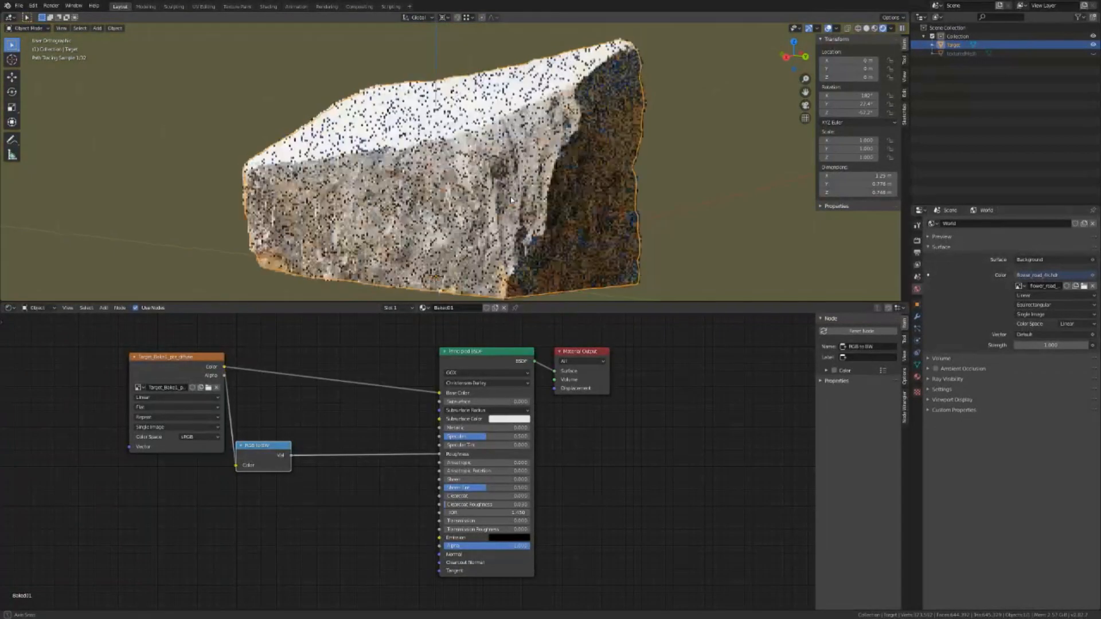
{"action": "scroll", "coordinate": [564, 225], "scroll_direction": "up", "scroll_amount": 6}
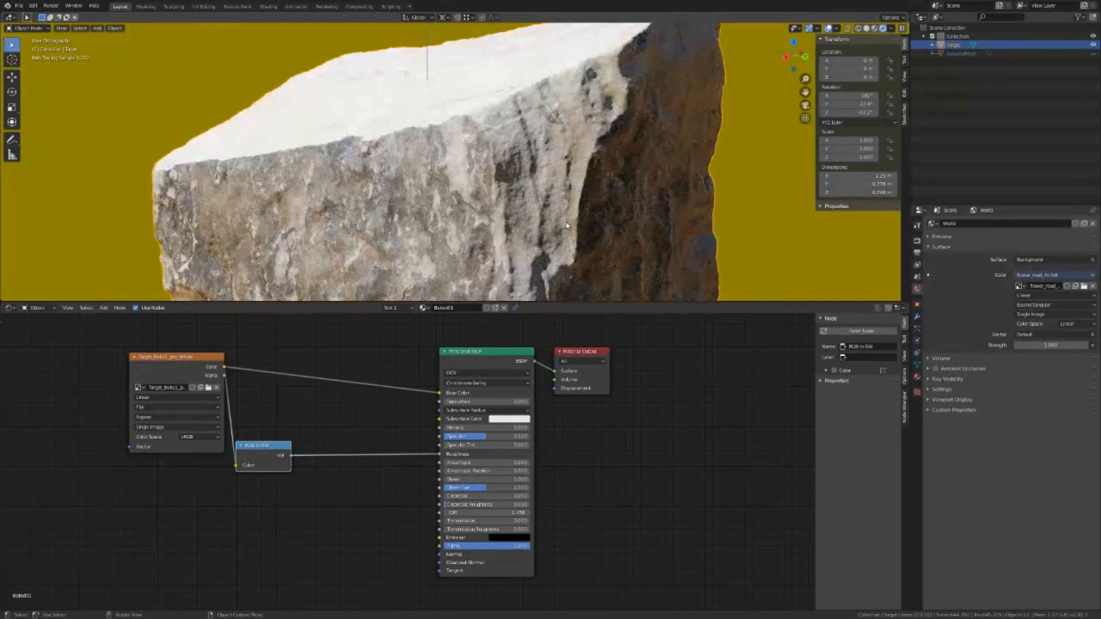
{"action": "middle_click_drag", "start_coordinate": [564, 225], "coordinate": [571, 224]}
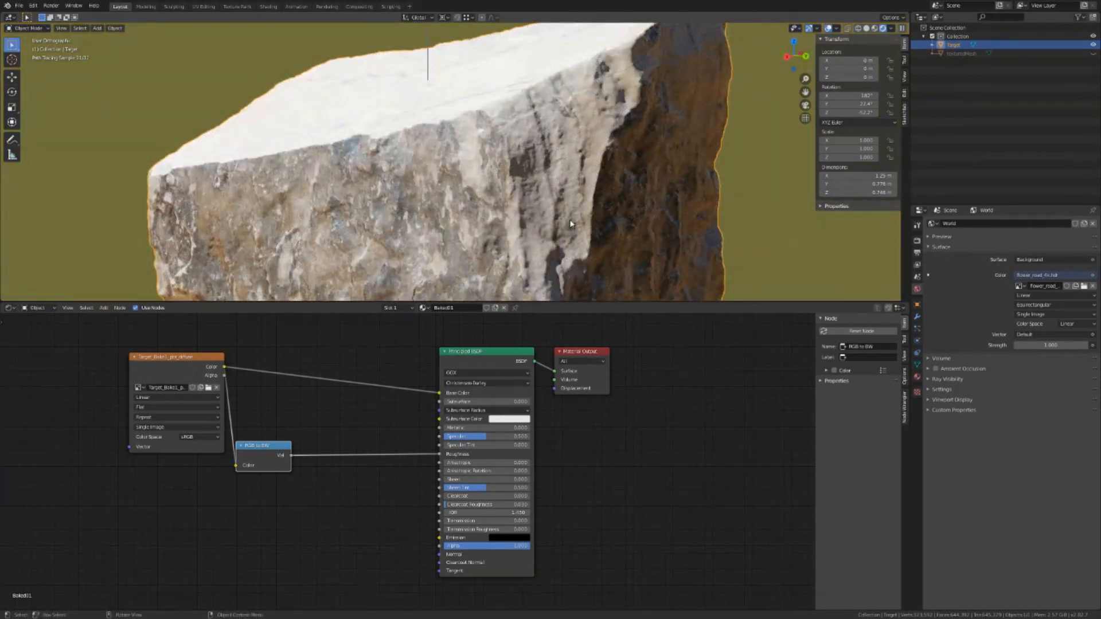
{"action": "scroll", "coordinate": [570, 223], "scroll_direction": "down", "scroll_amount": 5}
{"action": "key", "text": "shift+a"}
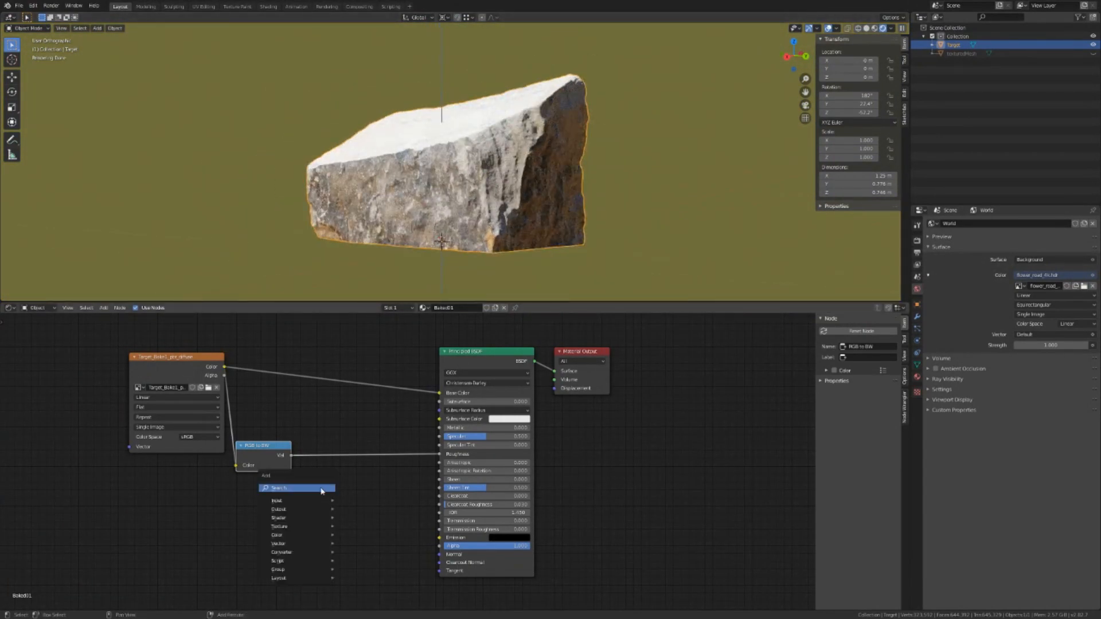
{"action": "left_click", "coordinate": [316, 489]}
{"action": "type", "text": "colo"}
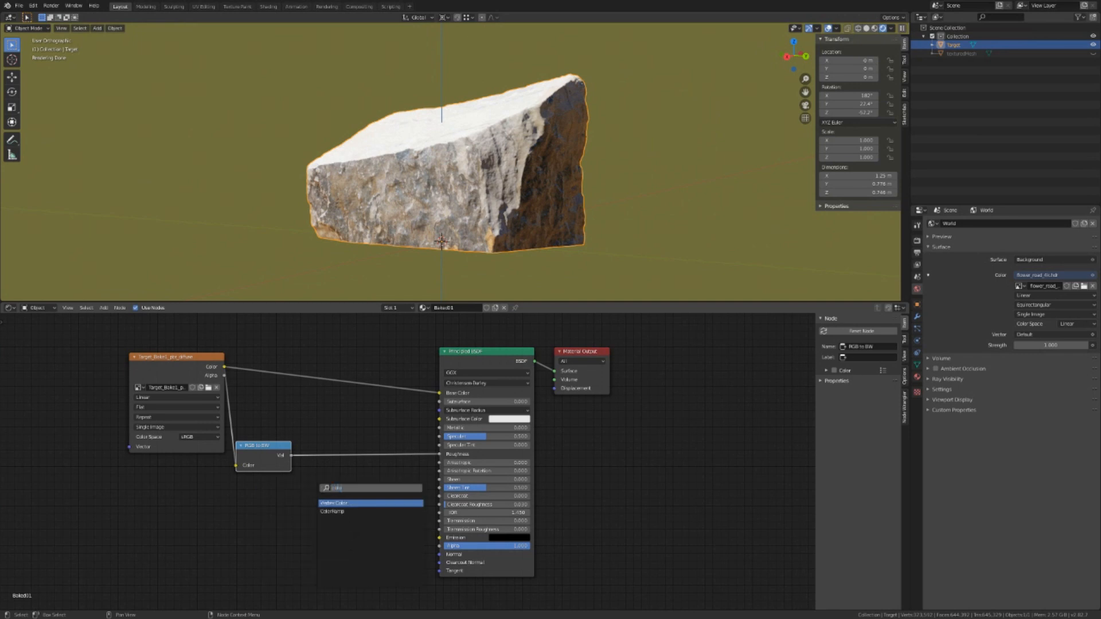
{"action": "key", "text": "Down"}
{"action": "key", "text": "Return"}
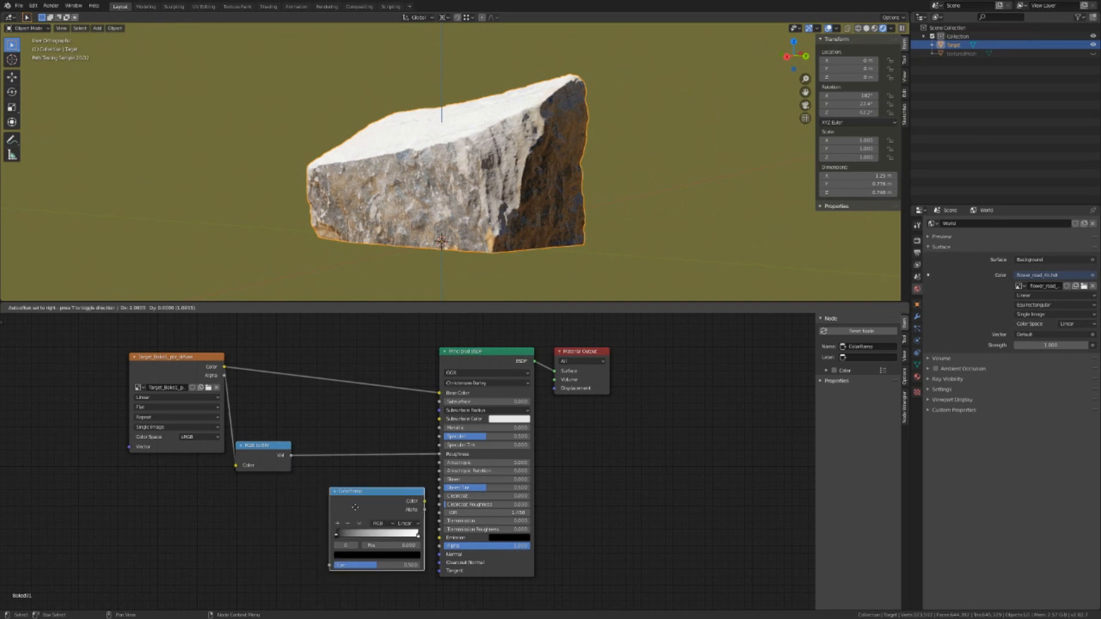
{"action": "left_click", "coordinate": [316, 415]}
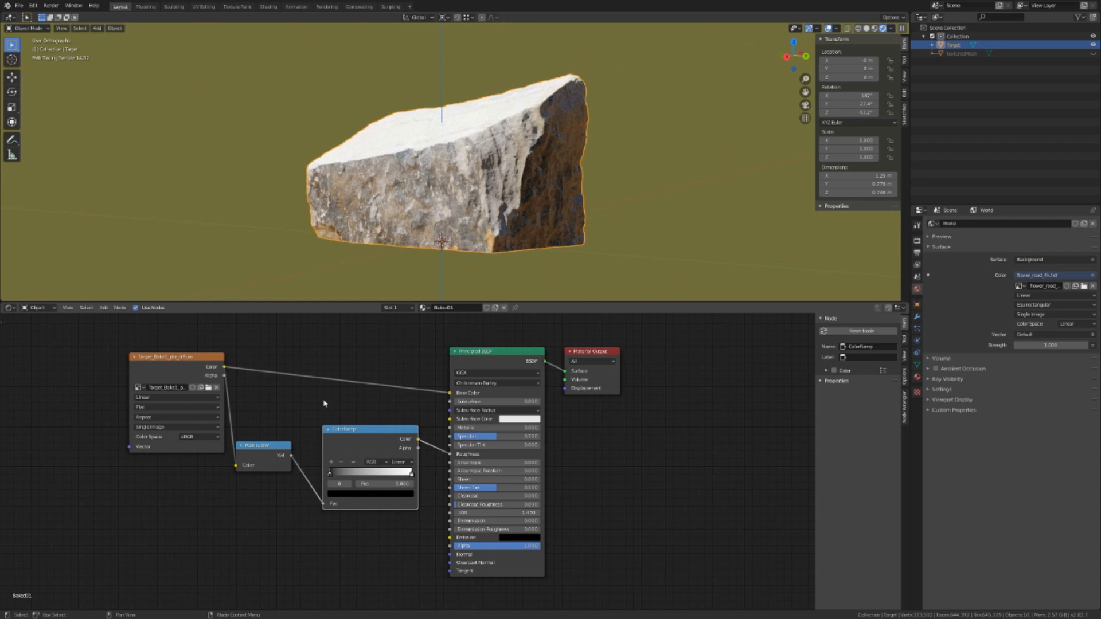
- Adjust the ColorRamp's roughness contrast by moving its white stop to just past the middle and keeping the black stop near the start
{"action": "scroll", "coordinate": [326, 478], "scroll_direction": "down", "scroll_amount": 1}
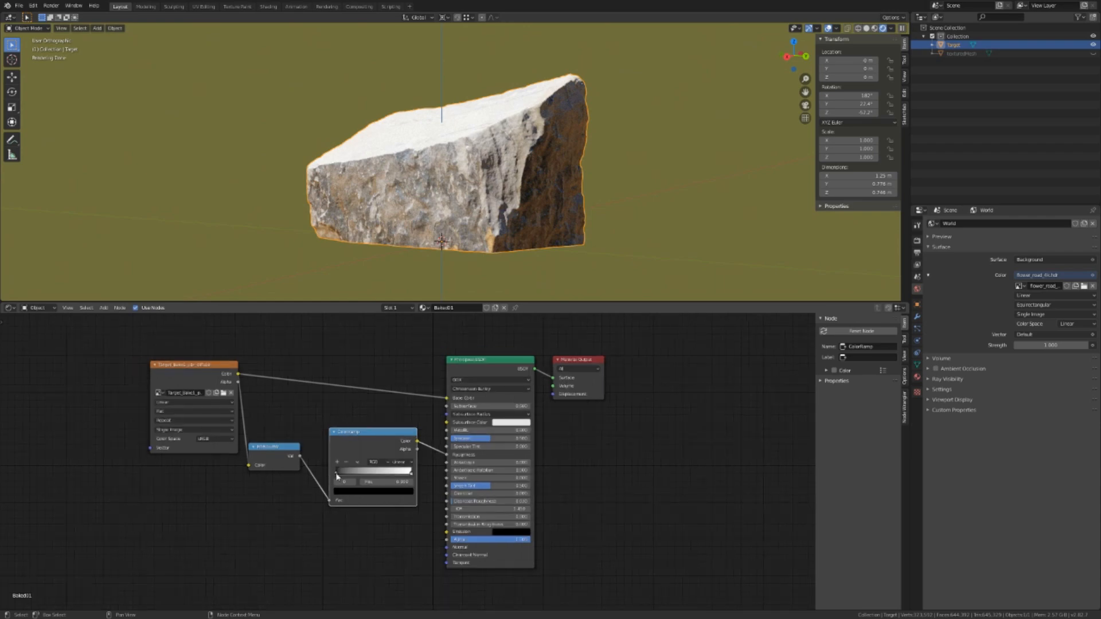
{"action": "left_click_drag", "start_coordinate": [411, 471], "coordinate": [395, 475]}
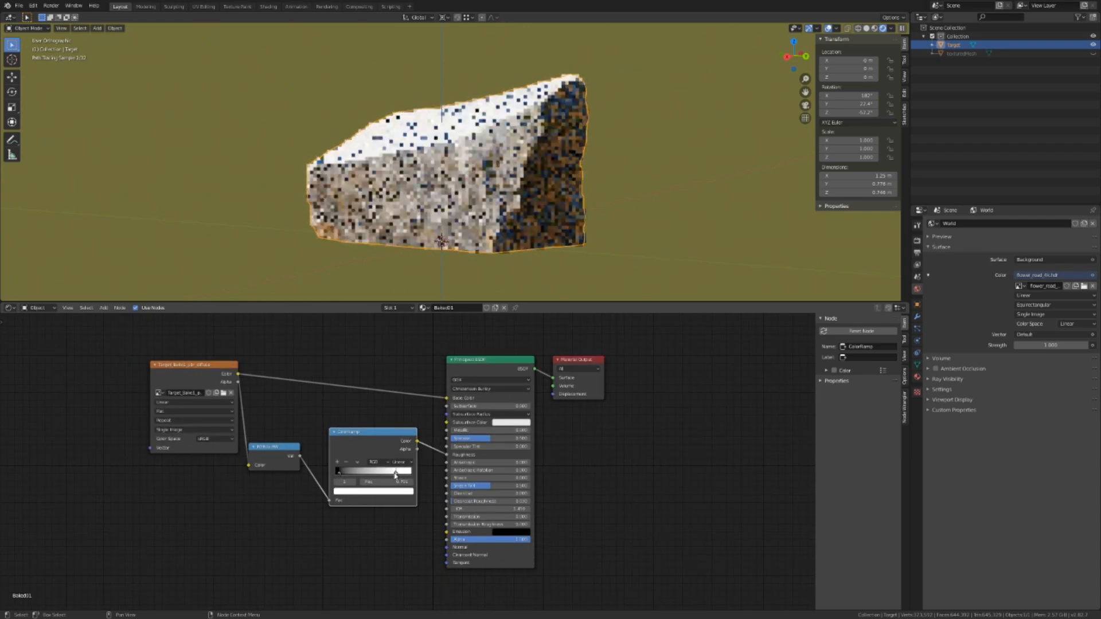
{"action": "middle_click_drag", "start_coordinate": [318, 231], "coordinate": [476, 232]}
{"action": "scroll", "coordinate": [398, 243], "scroll_direction": "up", "scroll_amount": 3}
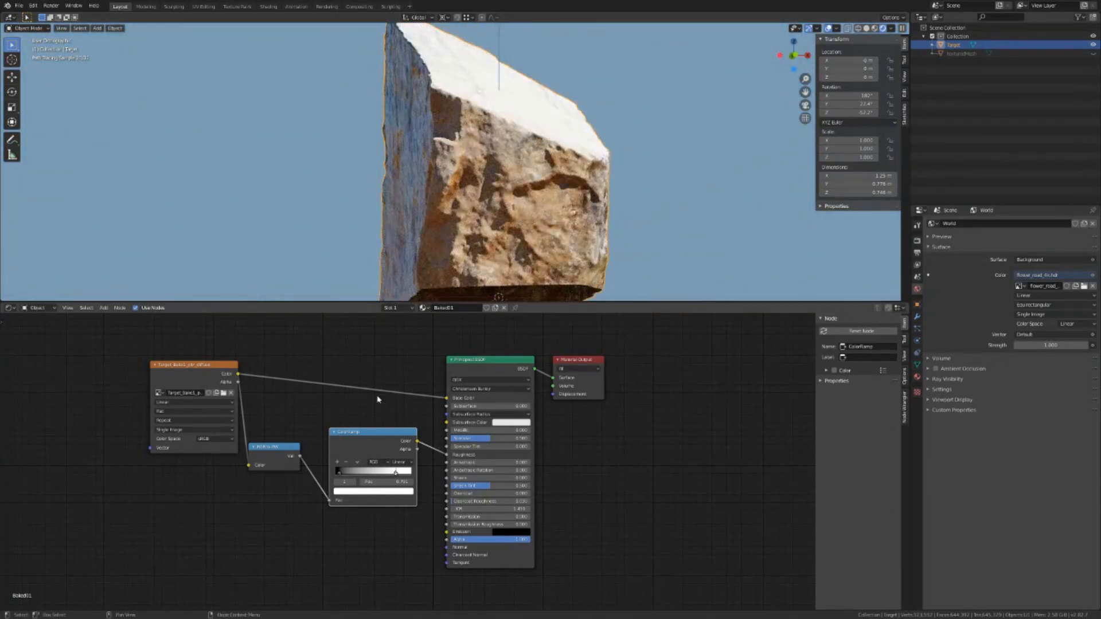
{"action": "left_click_drag", "start_coordinate": [338, 474], "coordinate": [333, 475]}
{"action": "left_click_drag", "start_coordinate": [398, 475], "coordinate": [378, 473]}
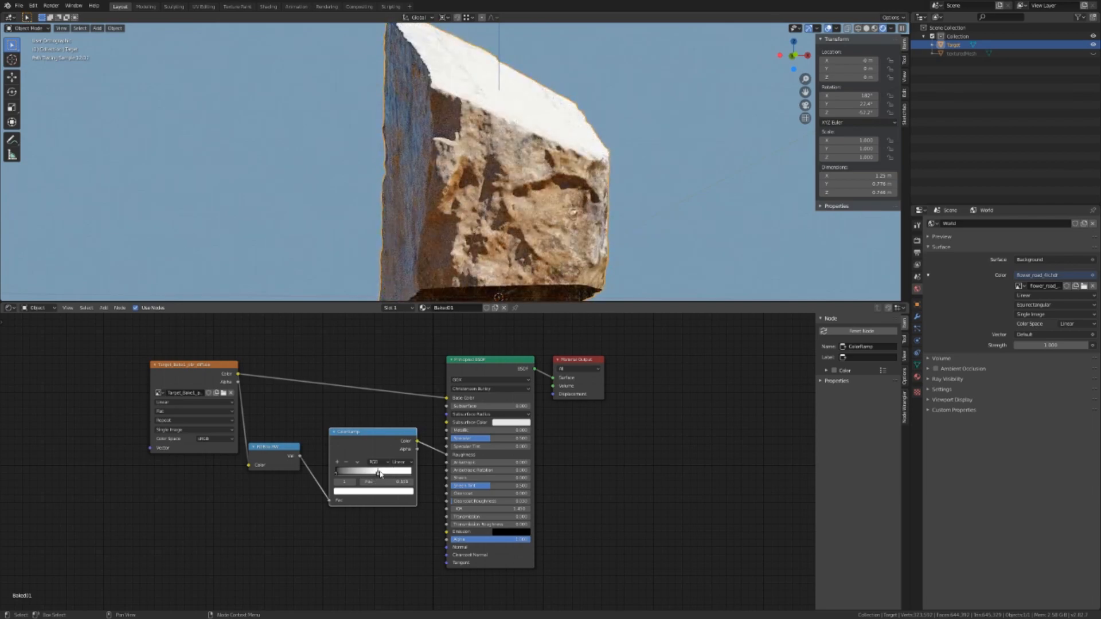
- Switch the 3D viewport back to Material Preview shading and show the whole Baked01 node tree
{"action": "middle_click_drag", "start_coordinate": [545, 172], "coordinate": [516, 202]}
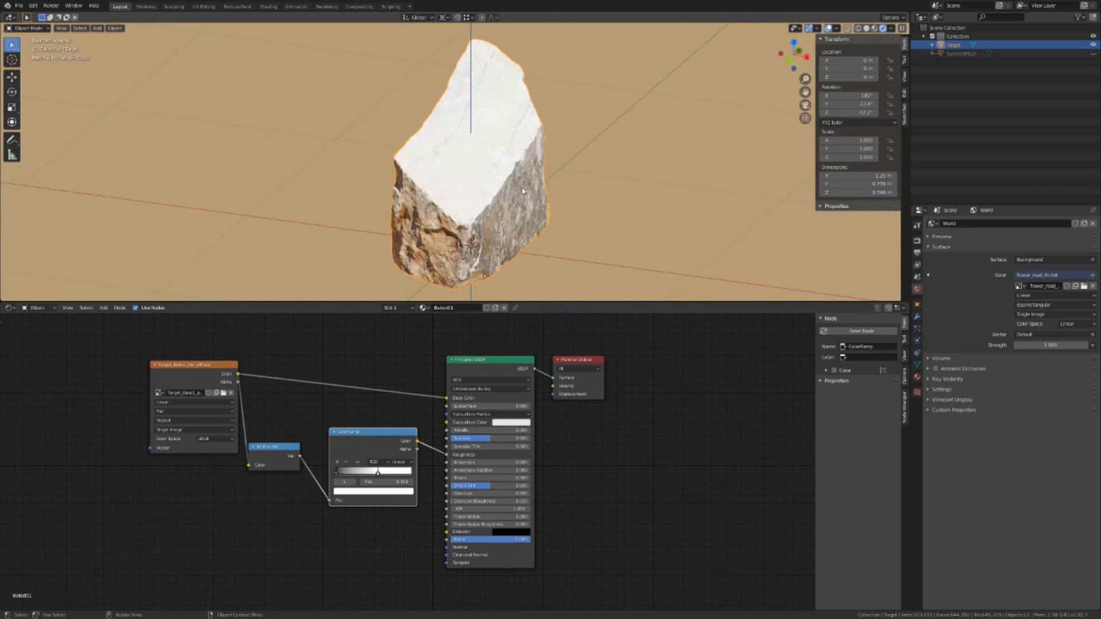
{"action": "key", "text": "z"}
{"action": "left_click", "coordinate": [521, 195]}
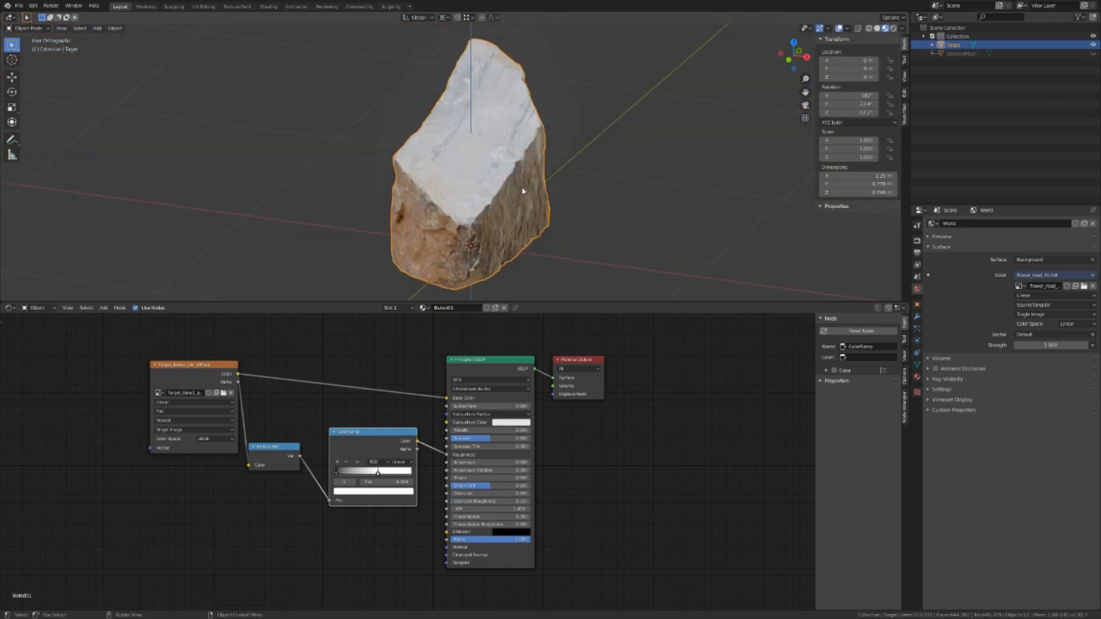
{"action": "middle_click_drag", "start_coordinate": [445, 194], "coordinate": [424, 208]}
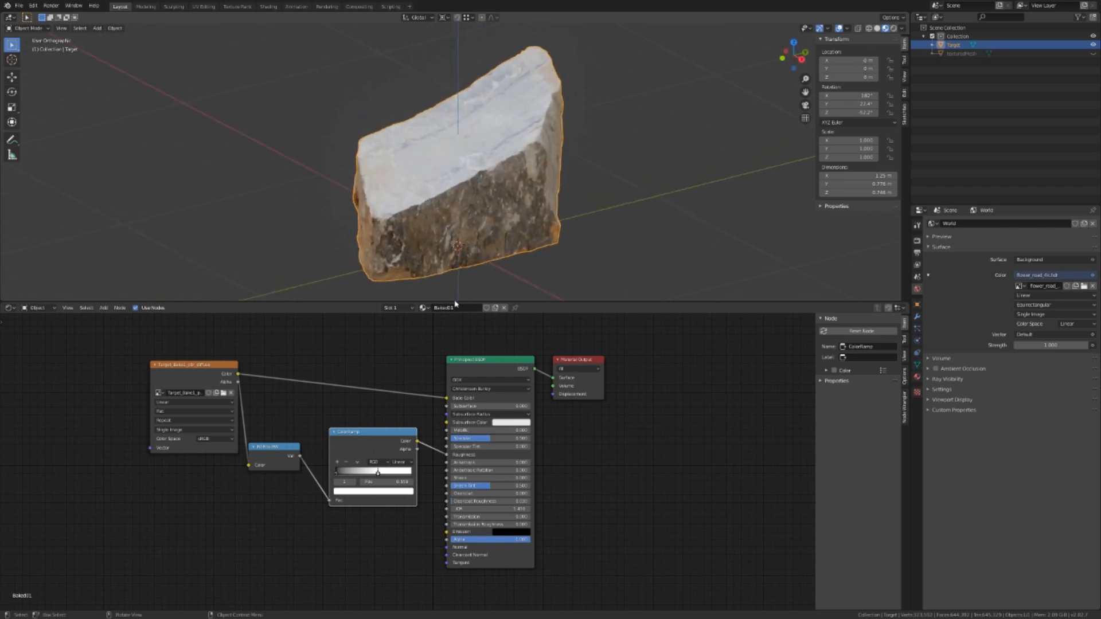
{"action": "scroll", "coordinate": [455, 331], "scroll_direction": "down", "scroll_amount": 1}
{"action": "scroll", "coordinate": [497, 373], "scroll_direction": "down", "scroll_amount": 1}
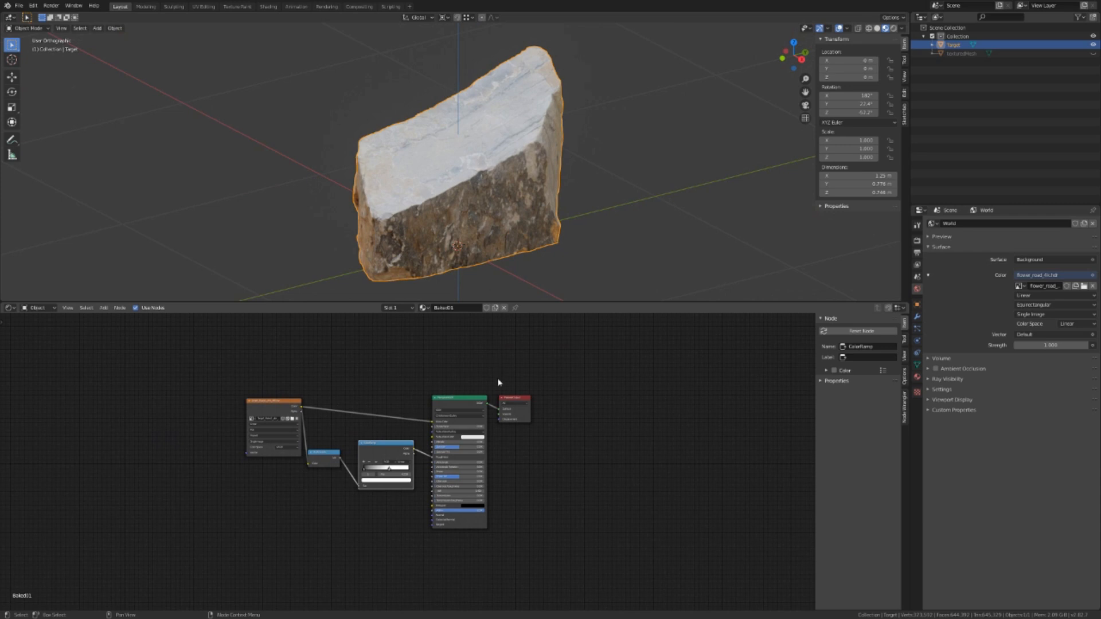
{"action": "scroll", "coordinate": [493, 467], "scroll_direction": "up", "scroll_amount": 1}
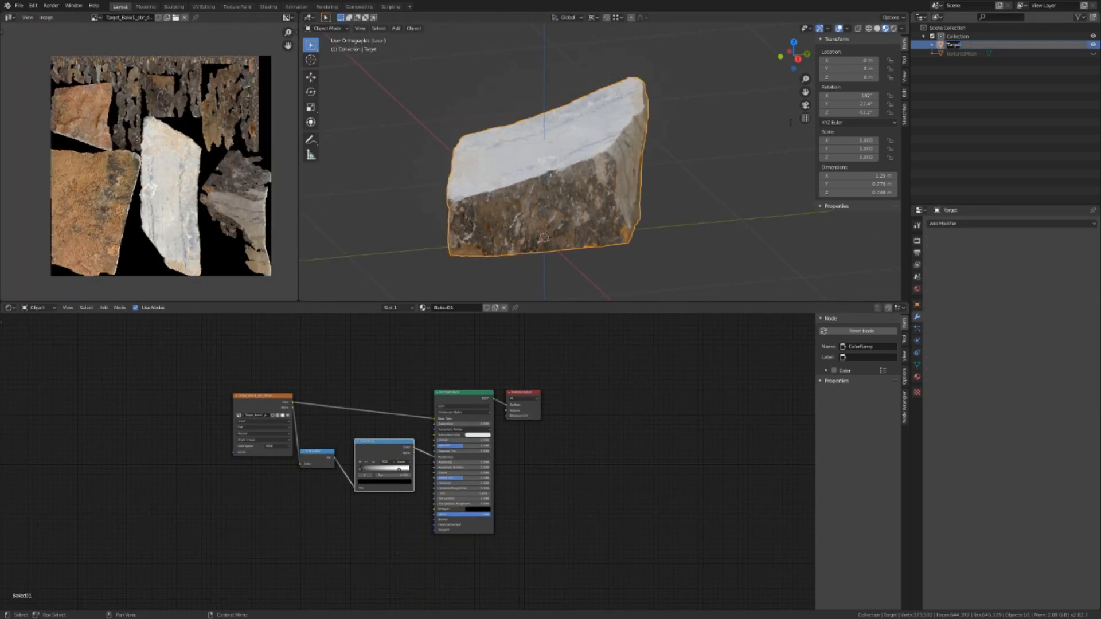
- Add a Decimate modifier to the Target object
{"action": "left_click", "coordinate": [737, 133]}
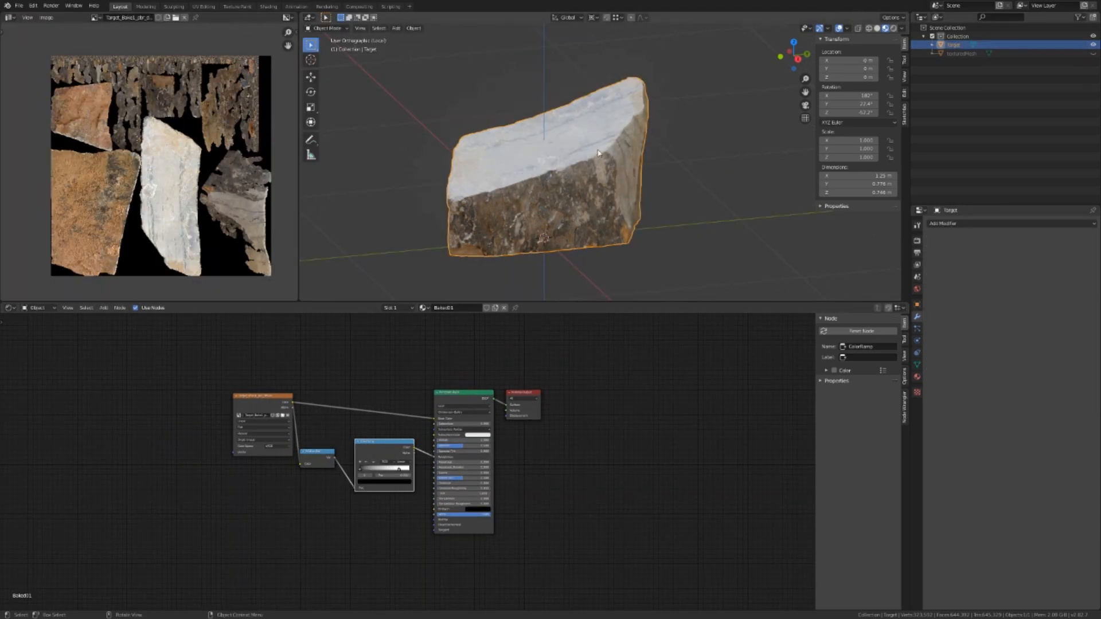
{"action": "left_click", "coordinate": [942, 225]}
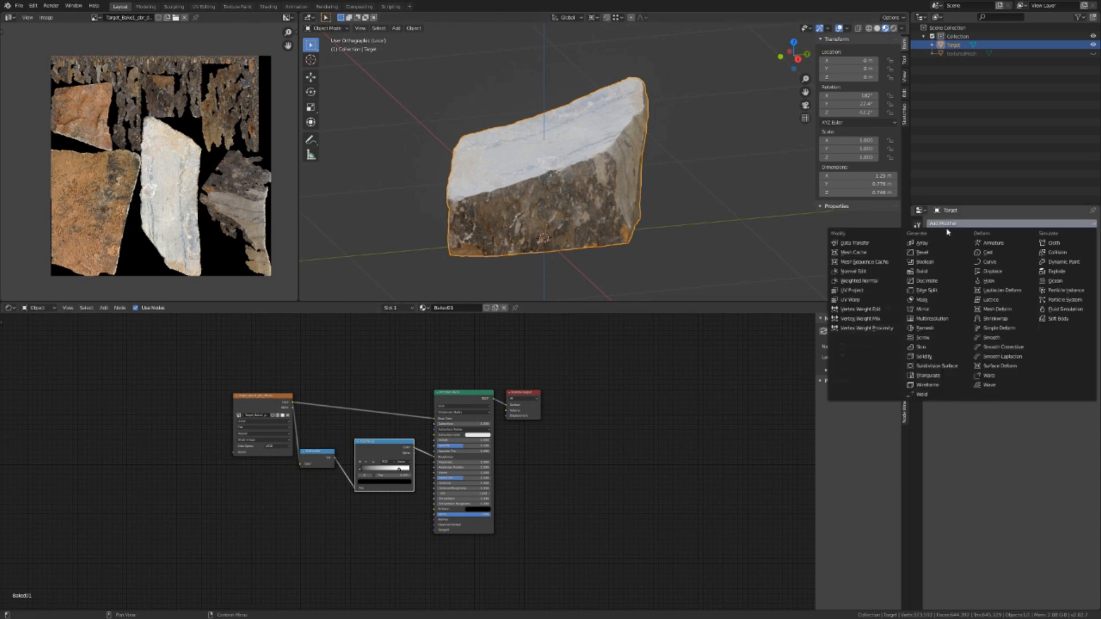
{"action": "left_click", "coordinate": [939, 282]}
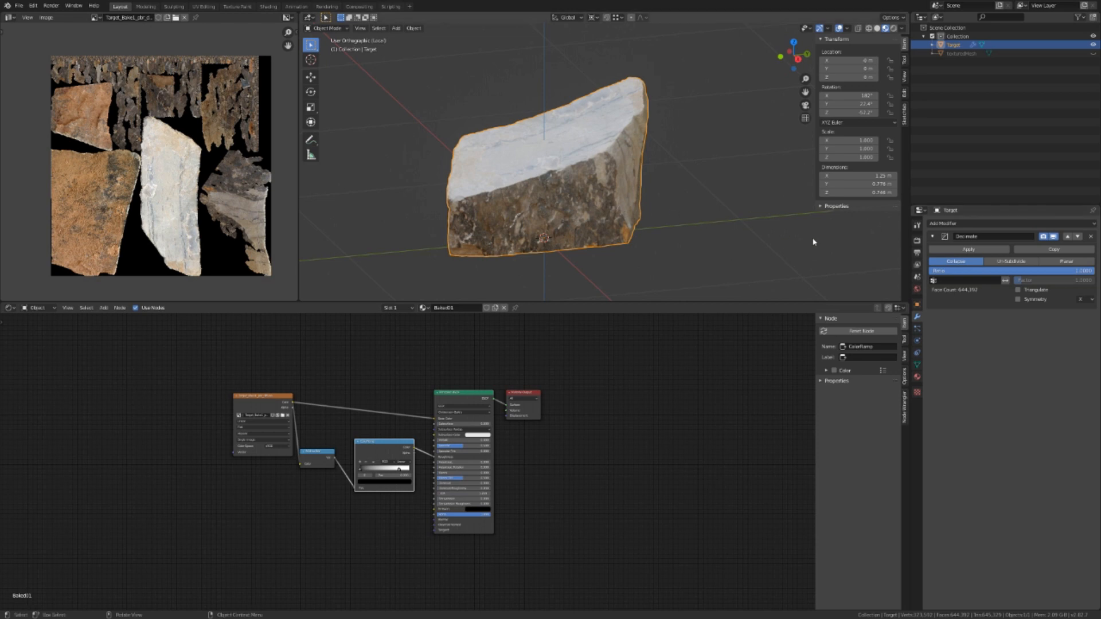
- Set the Decimate ratio to 0.05 on the Target object and apply the modifier
{"action": "left_click", "coordinate": [1073, 274]}
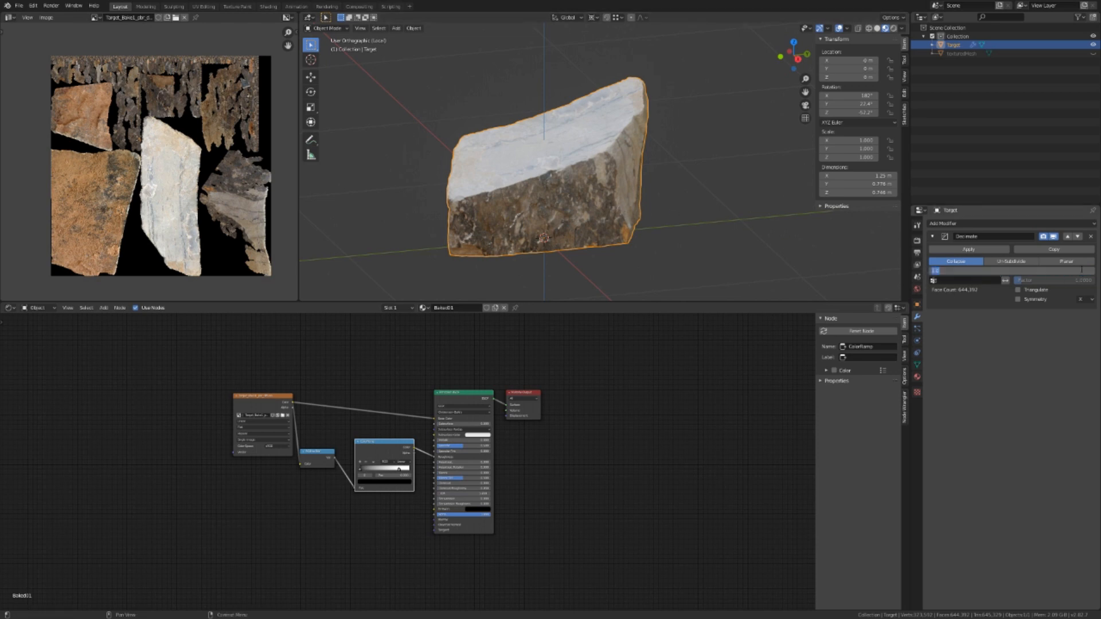
{"action": "type", "text": "0"}
{"action": "left_click", "coordinate": [969, 250]}
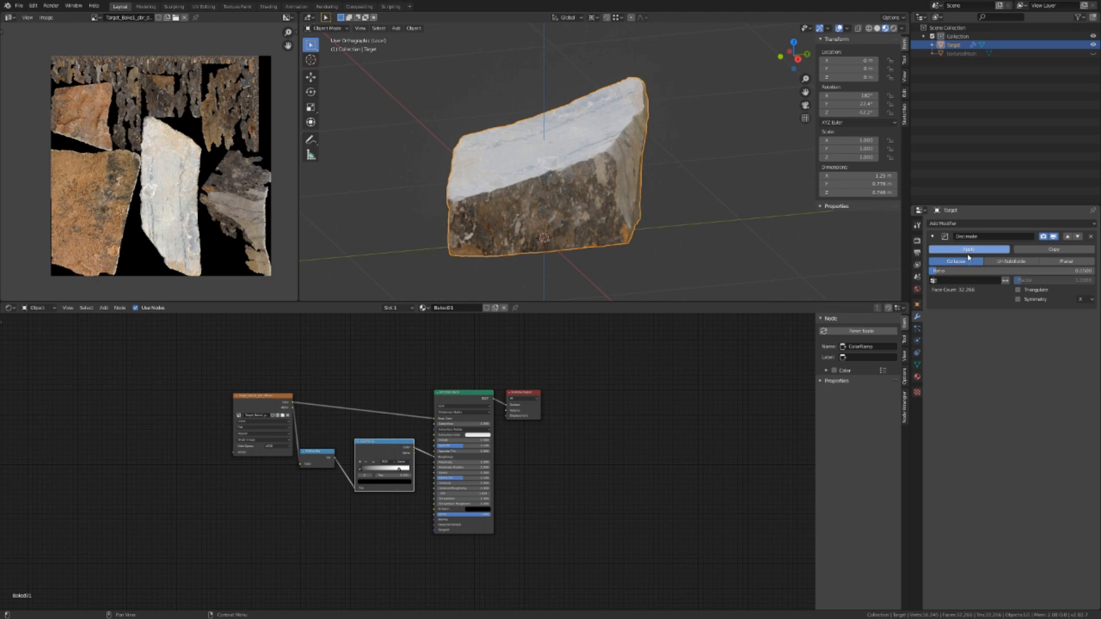
{"action": "left_click", "coordinate": [967, 252]}
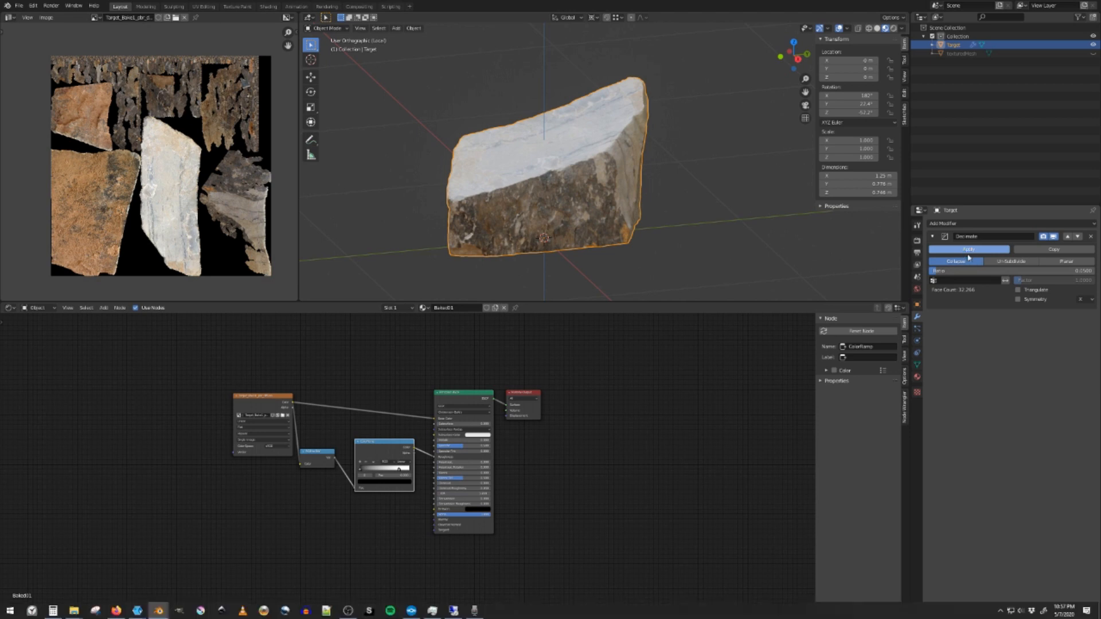
- Rename the Target object as HighPoly and the hidden textured scan mesh as RawScan
{"action": "double_click", "coordinate": [955, 47]}
{"action": "type", "text": "HighPoly"}
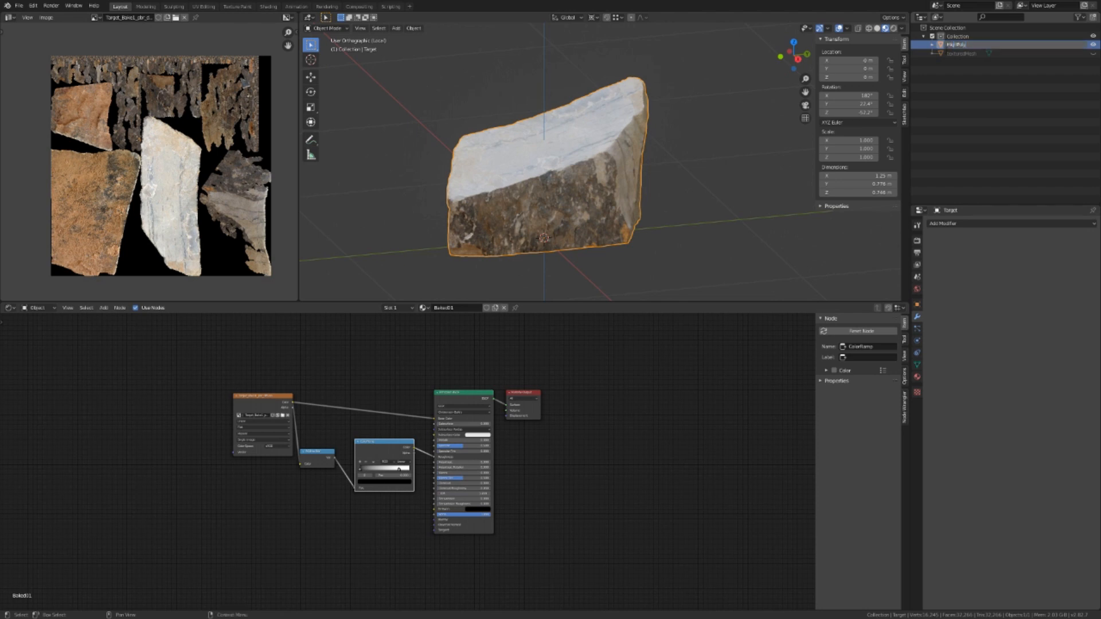
{"action": "key", "text": "Return"}
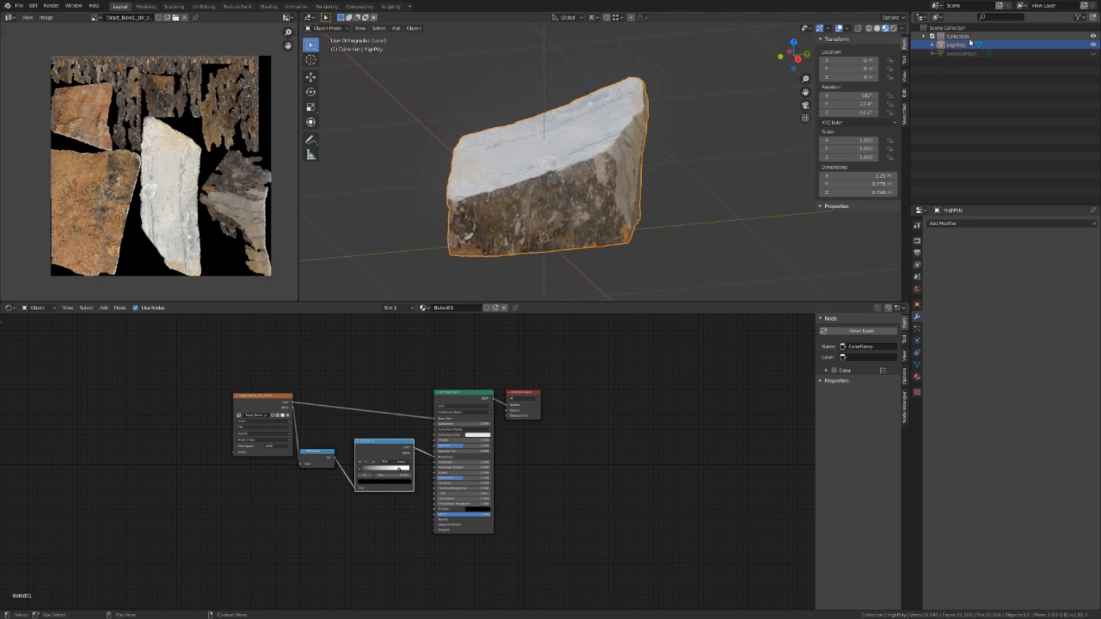
{"action": "double_click", "coordinate": [947, 53]}
{"action": "type", "text": "RawSc"}
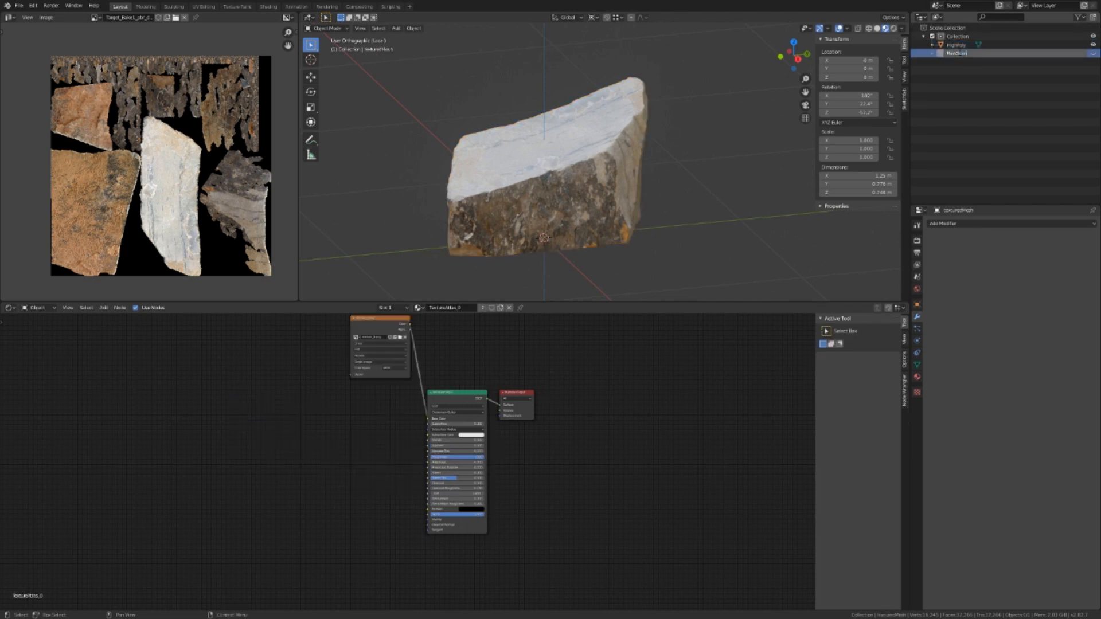
{"action": "type", "text": "an"}
{"action": "key", "text": "Return"}
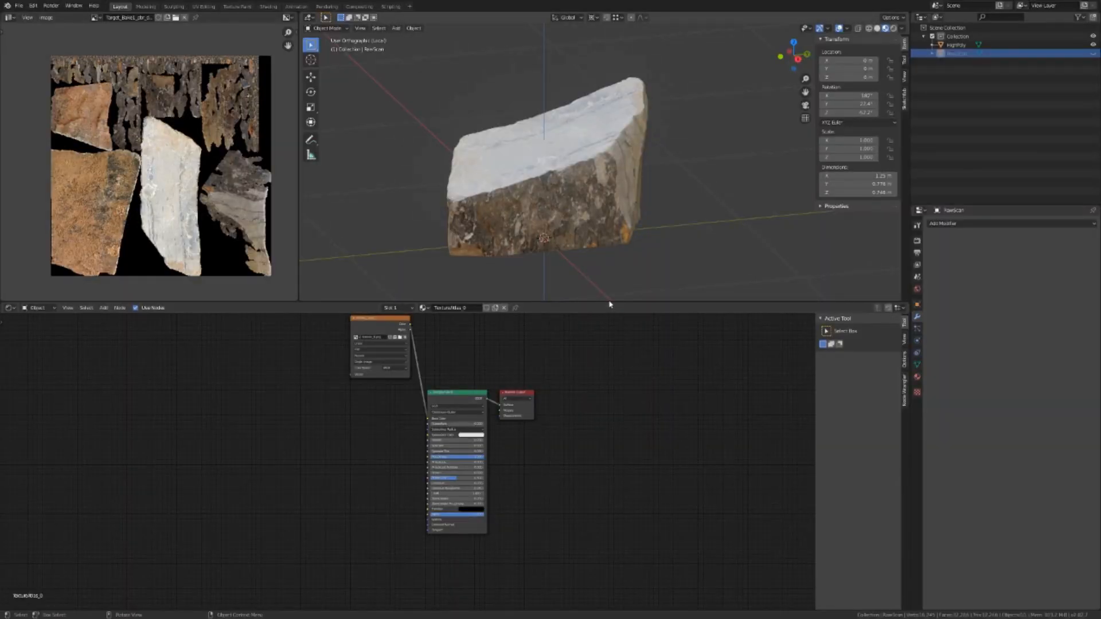
- Enlarge the 3D viewport and show only RawScan in Solid shading, with HighPoly hidden
{"action": "left_click_drag", "start_coordinate": [610, 304], "coordinate": [592, 509]}
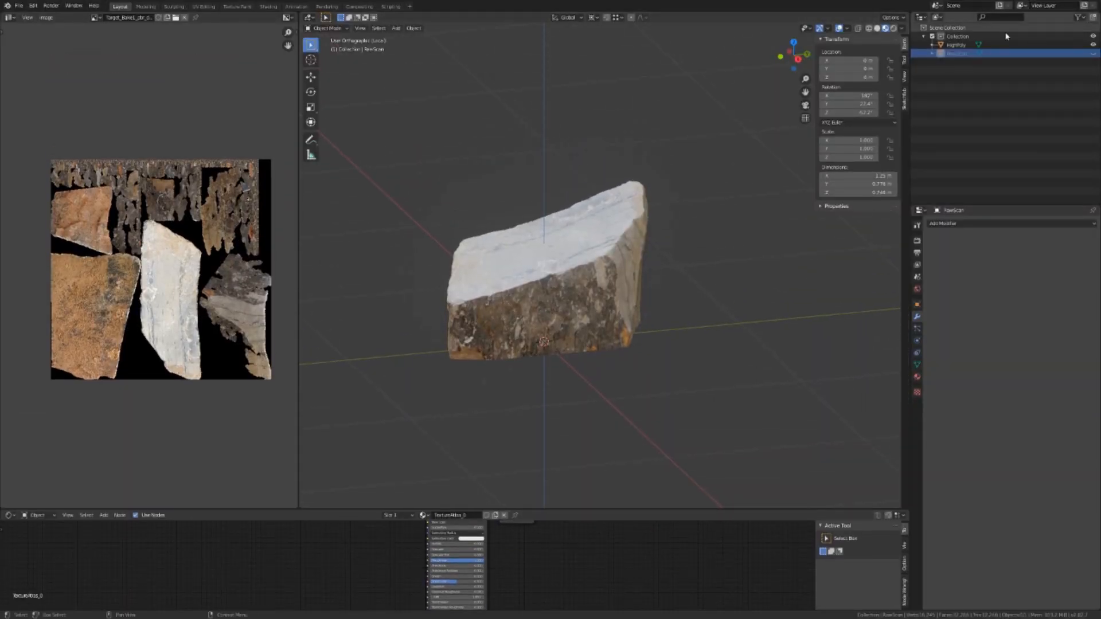
{"action": "left_click", "coordinate": [1093, 45]}
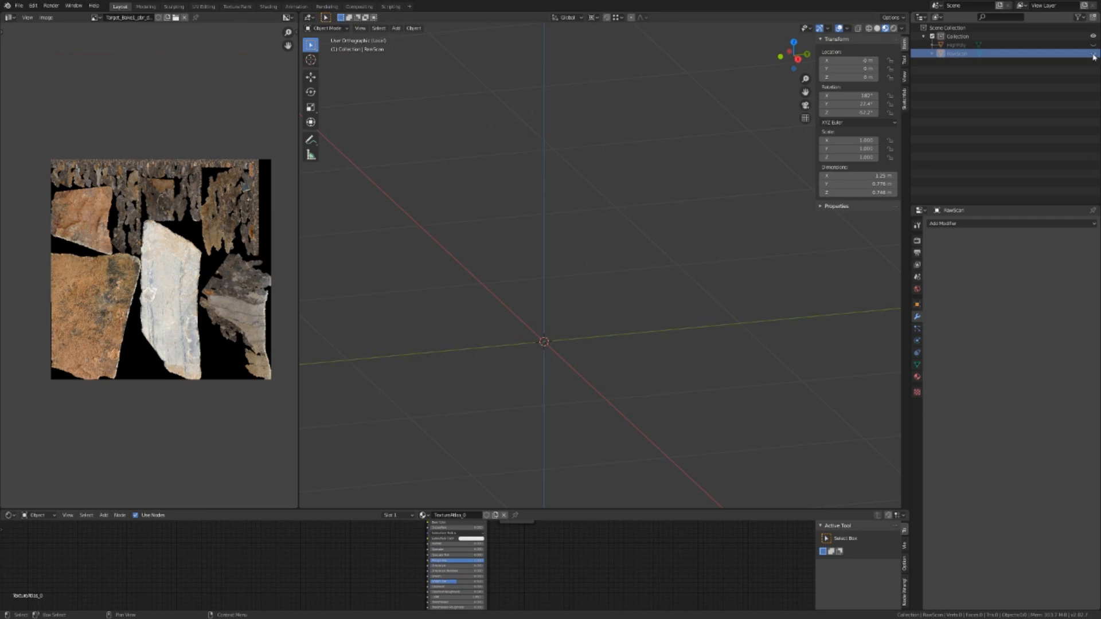
{"action": "left_click", "coordinate": [1092, 54]}
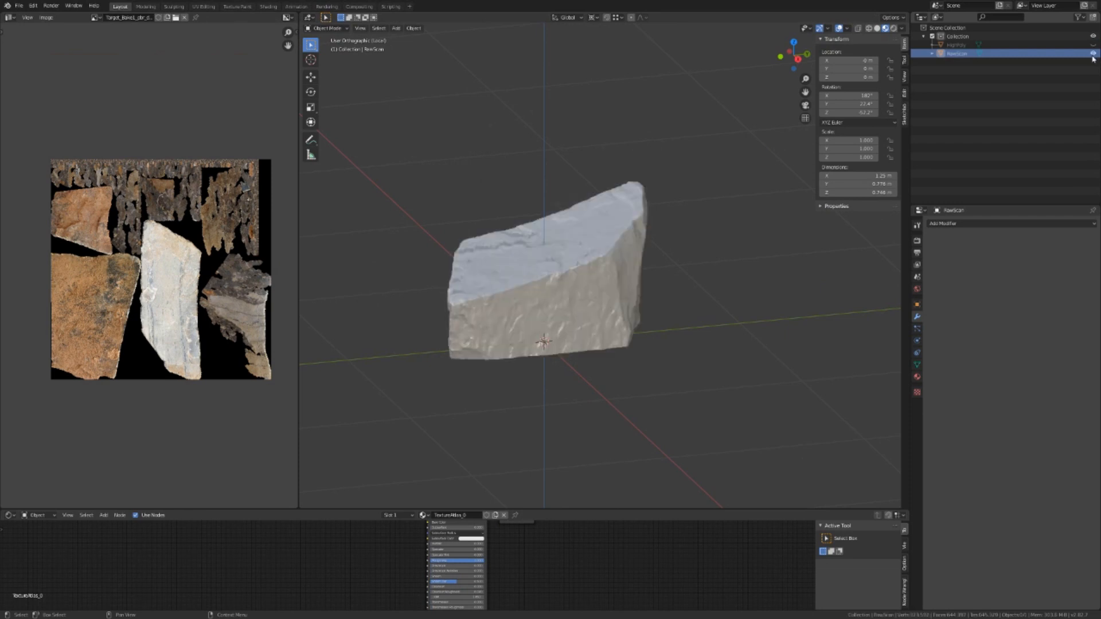
{"action": "left_click", "coordinate": [520, 293]}
{"action": "middle_click_drag", "start_coordinate": [519, 292], "coordinate": [480, 322]}
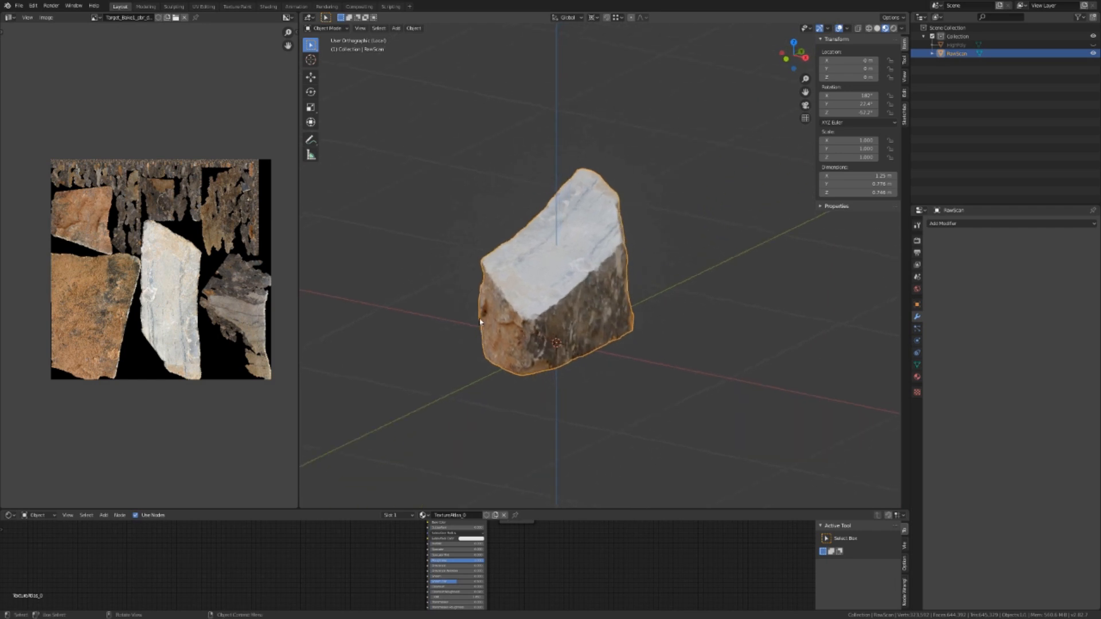
{"action": "key", "text": "z"}
{"action": "key", "text": "6"}
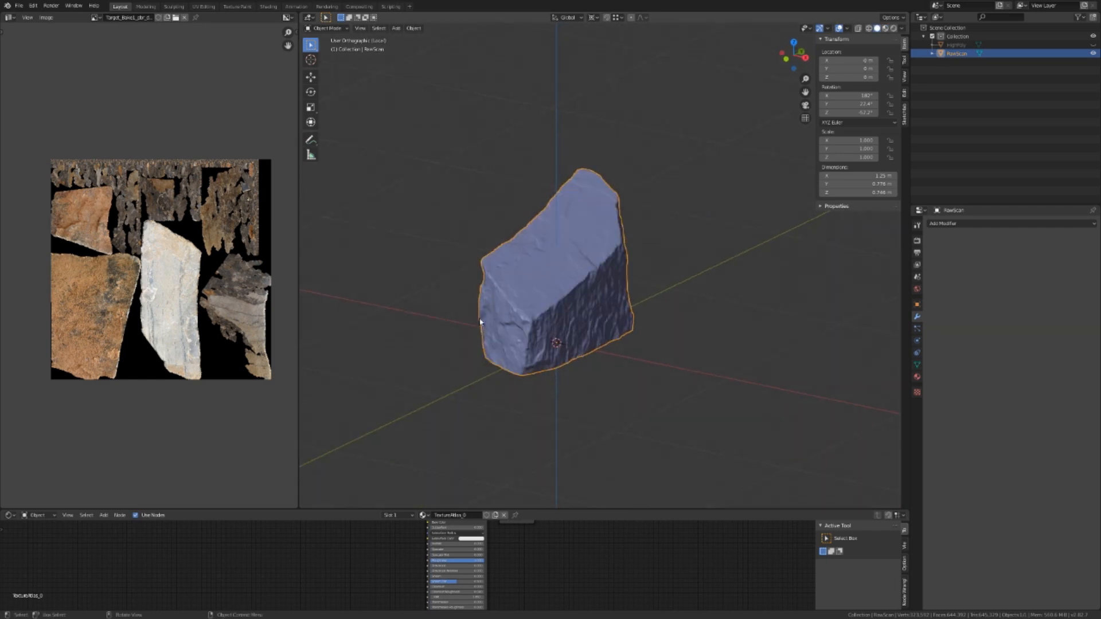
- Add an ico sphere with 4 subdivisions around the RawScan rock
{"action": "key", "text": "shift+a"}
{"action": "mouse_move", "coordinate": [481, 320]}
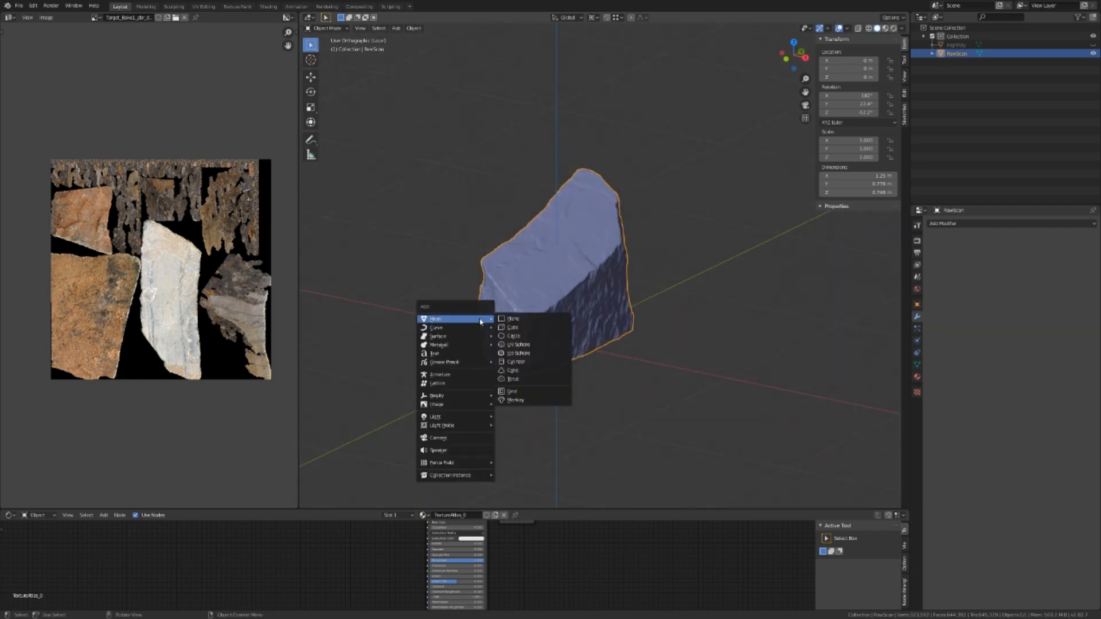
{"action": "left_click", "coordinate": [525, 355]}
{"action": "left_click", "coordinate": [417, 417]}
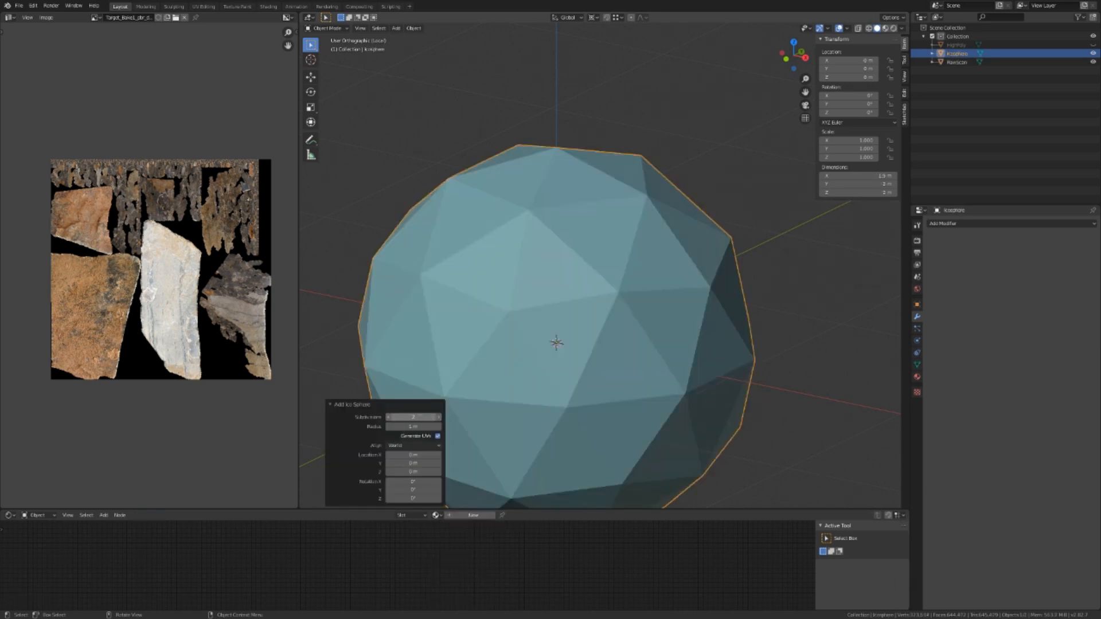
{"action": "type", "text": "3"}
{"action": "key", "text": "Return"}
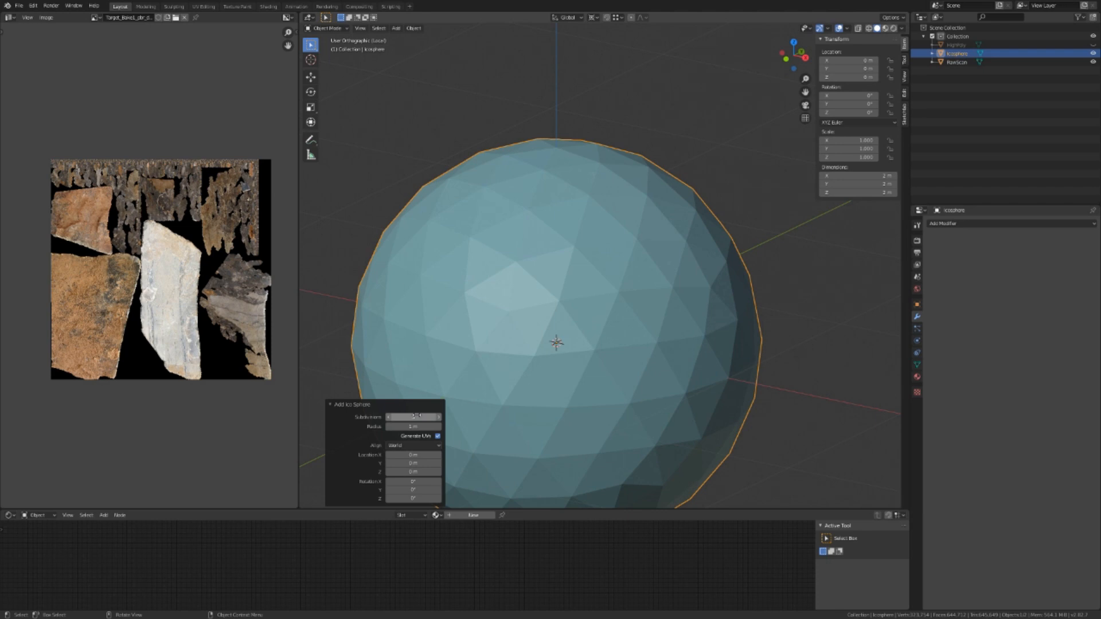
{"action": "middle_click_drag", "start_coordinate": [460, 401], "coordinate": [504, 401]}
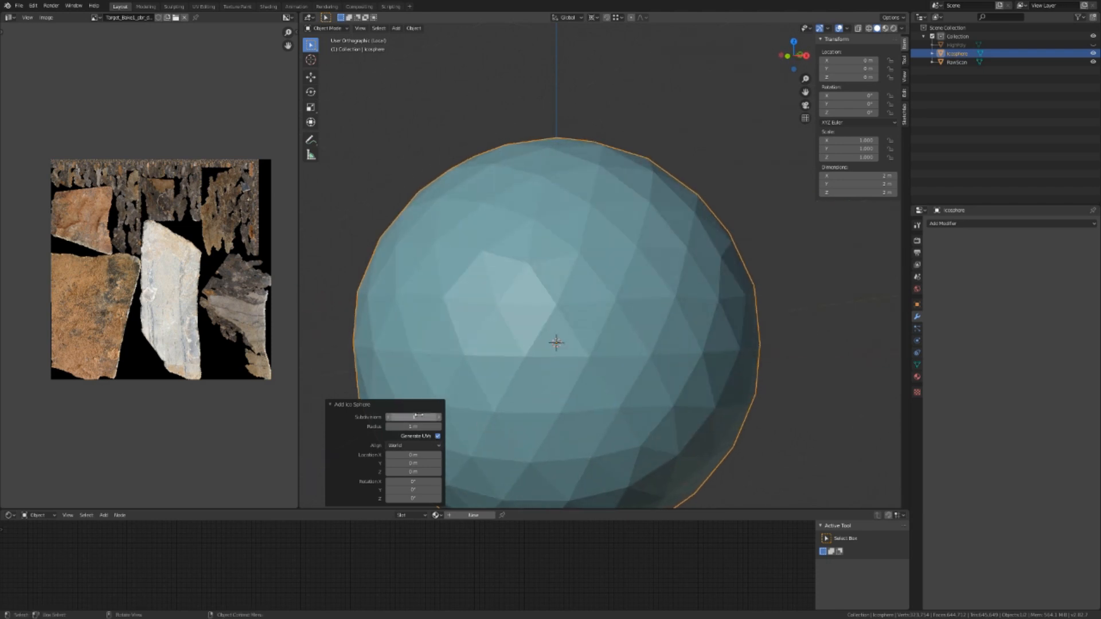
{"action": "left_click", "coordinate": [439, 416]}
{"action": "middle_click_drag", "start_coordinate": [506, 305], "coordinate": [538, 329]}
{"action": "scroll", "coordinate": [554, 337], "scroll_direction": "down", "scroll_amount": 2}
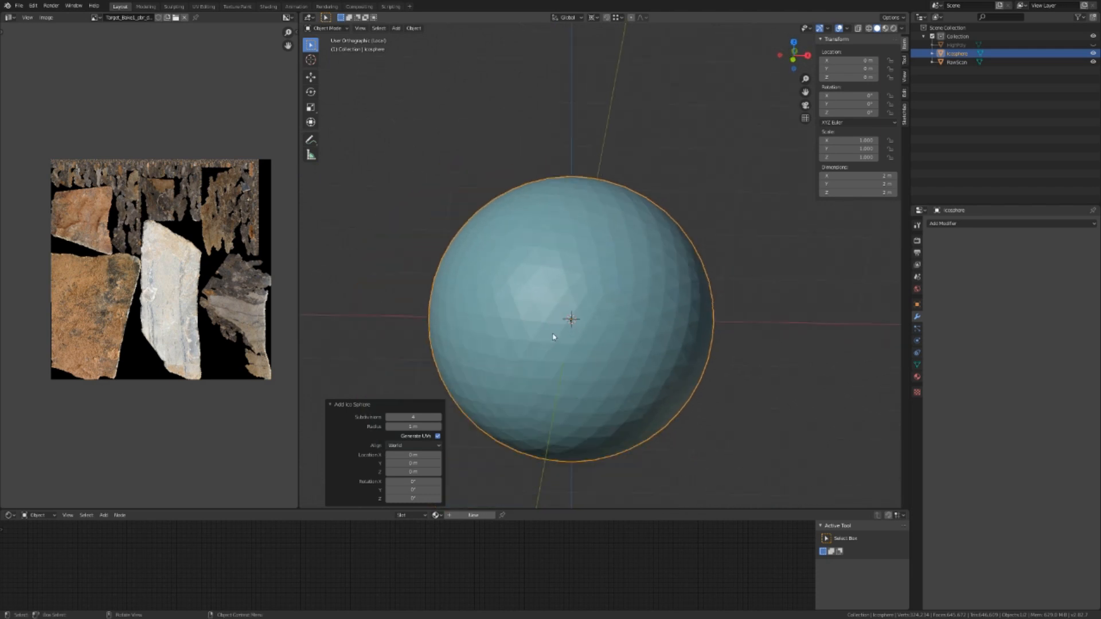
- Show the scene in Wireframe shading so the rock can be seen inside the ico sphere
{"action": "key", "text": "z"}
{"action": "left_click", "coordinate": [616, 312]}
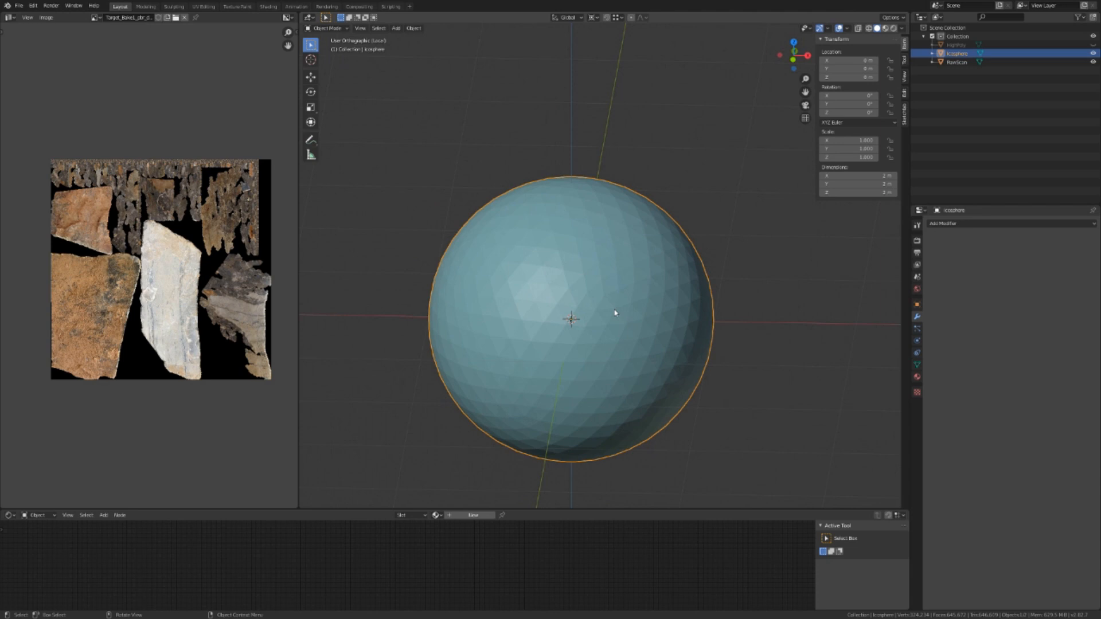
{"action": "key", "text": "shift+z"}
{"action": "middle_click_drag", "start_coordinate": [629, 303], "coordinate": [590, 312]}
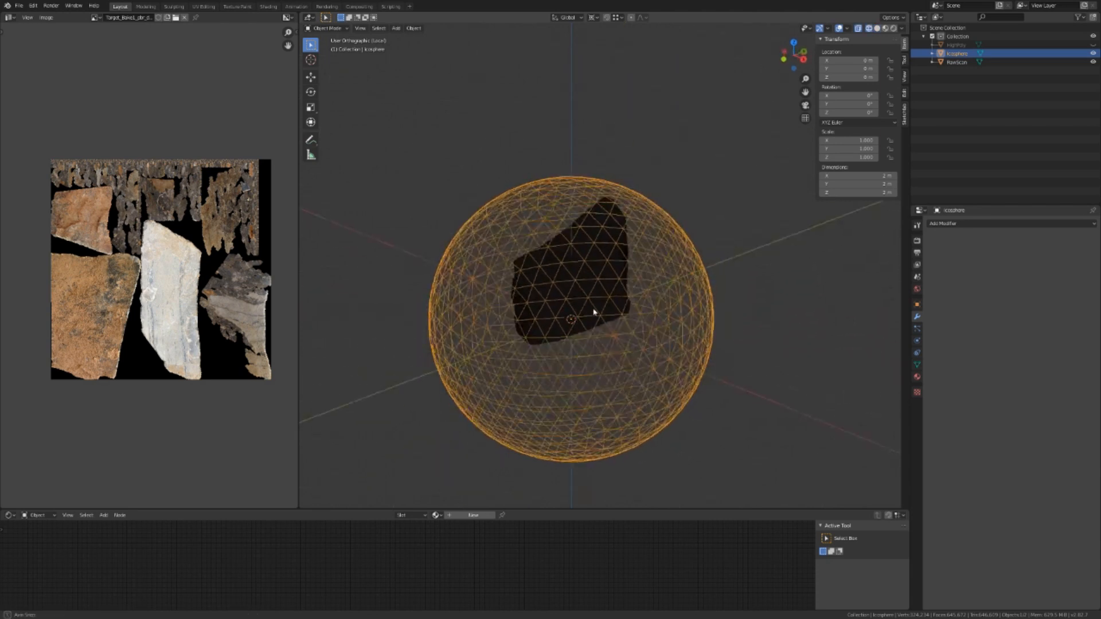
- Add a Shrinkwrap modifier to the ico sphere with RawScan as its target, and apply it
{"action": "left_click", "coordinate": [946, 224]}
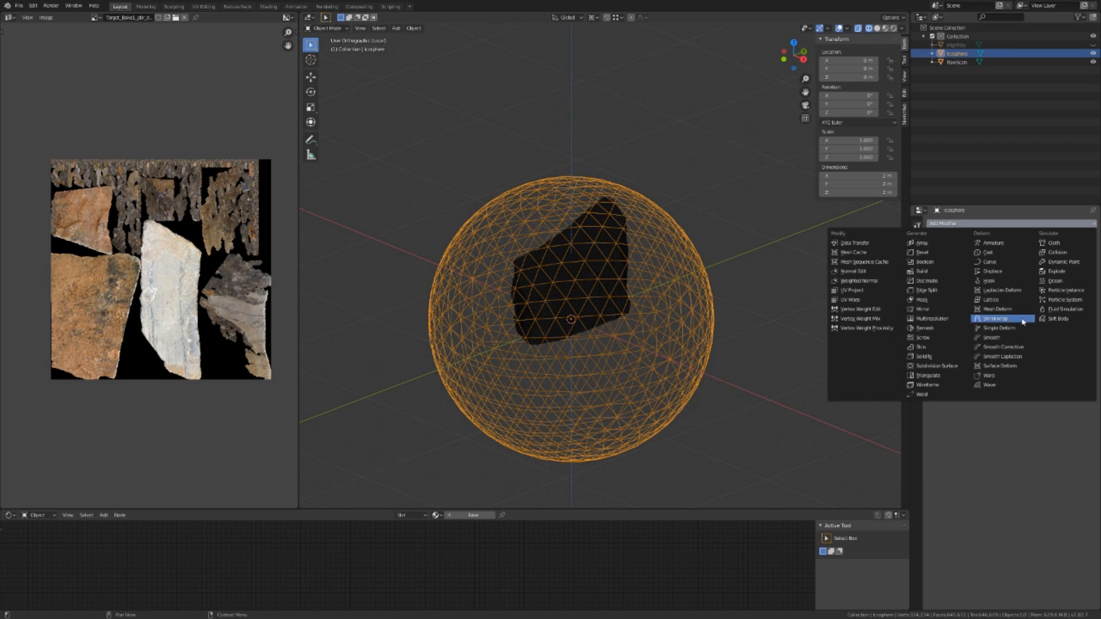
{"action": "left_click", "coordinate": [1021, 322]}
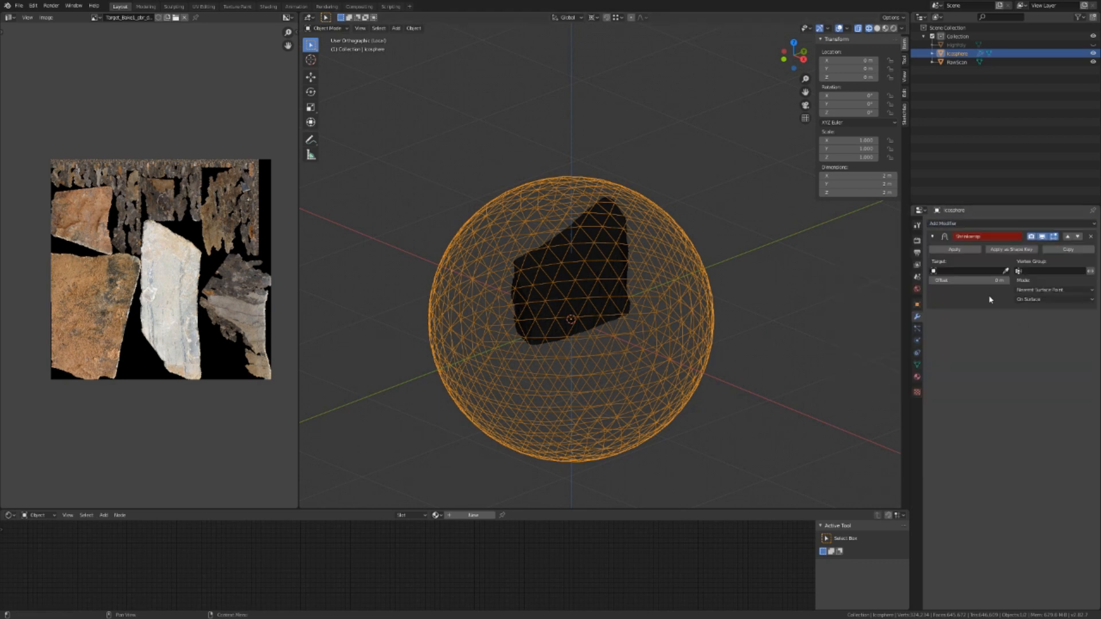
{"action": "left_click", "coordinate": [1006, 272]}
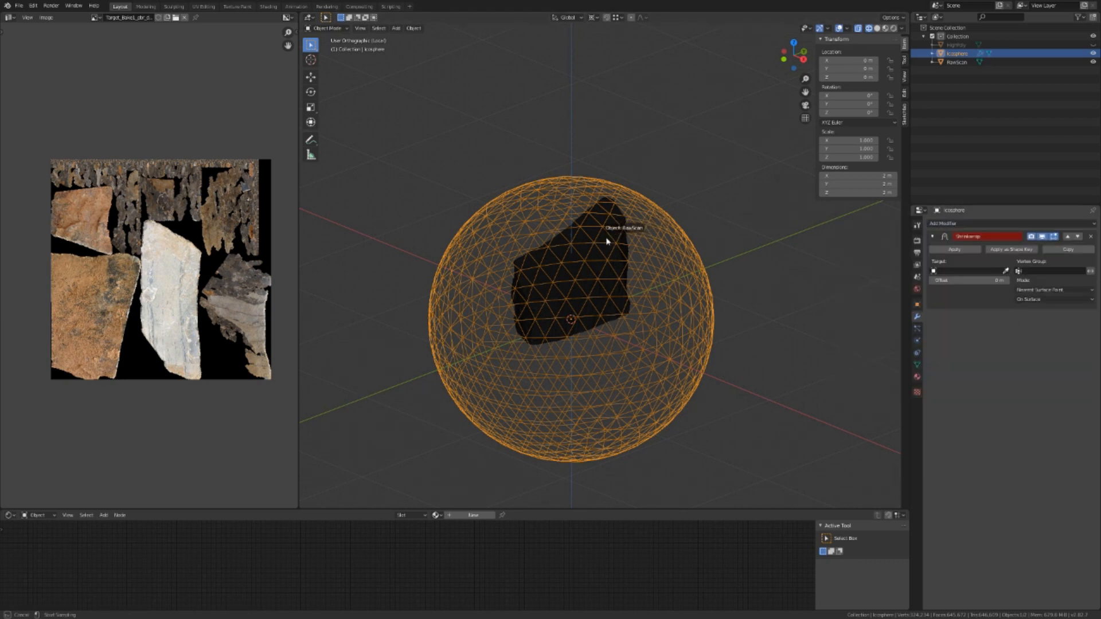
{"action": "left_click", "coordinate": [612, 235]}
{"action": "middle_click_drag", "start_coordinate": [597, 236], "coordinate": [640, 243]}
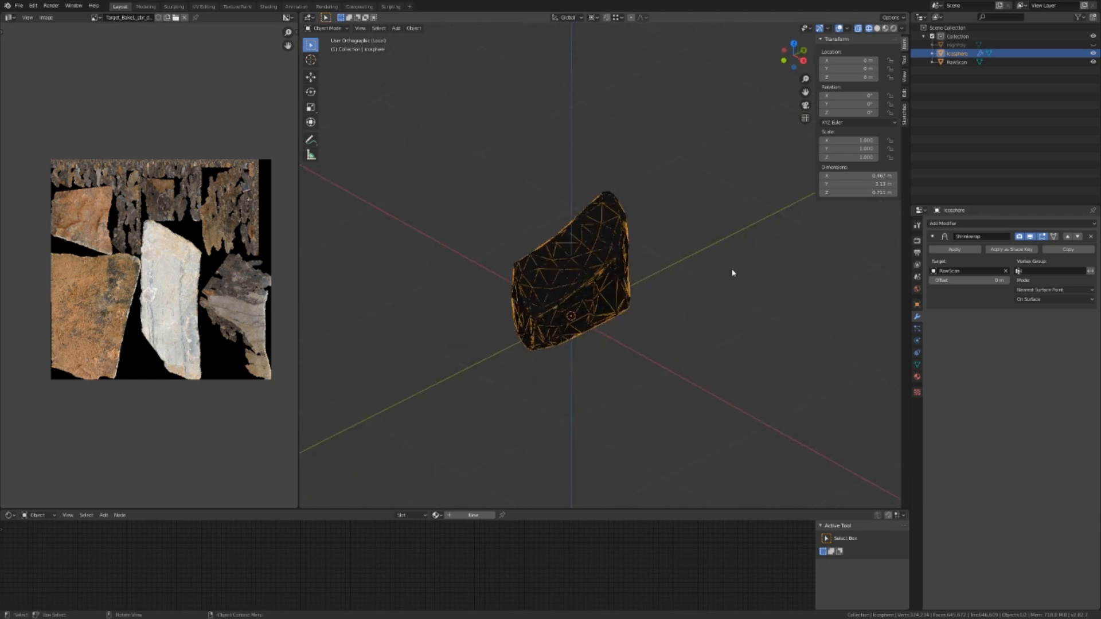
- Add a Remesh modifier in Sharp mode to the shrink-wrapped ico sphere and apply it
{"action": "left_click", "coordinate": [950, 224]}
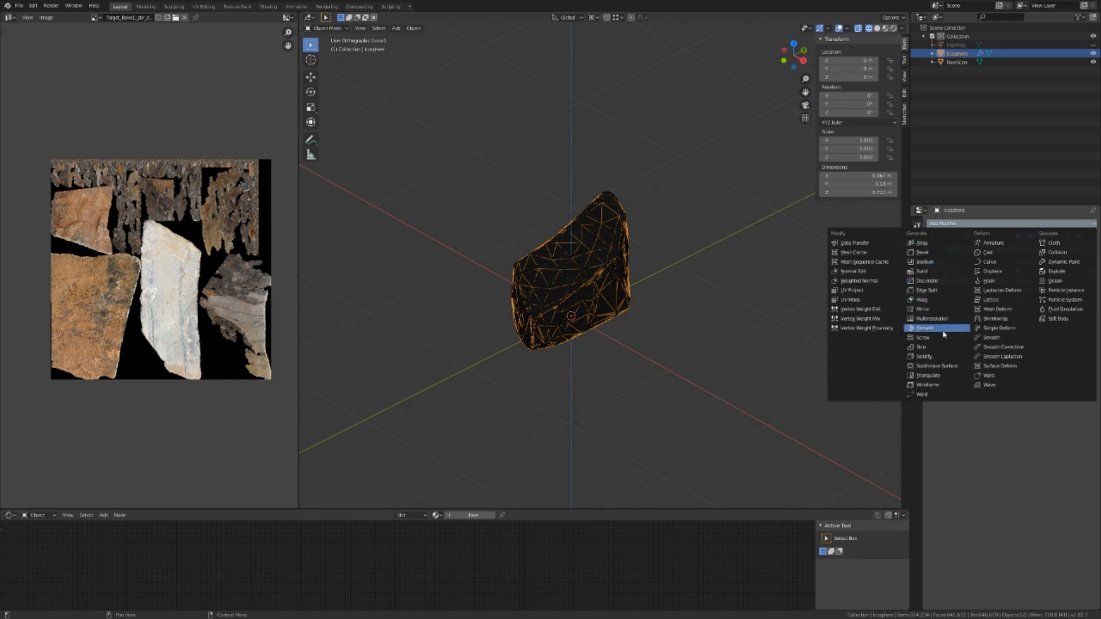
{"action": "left_click", "coordinate": [946, 332]}
{"action": "scroll", "coordinate": [590, 312], "scroll_direction": "up", "scroll_amount": 3}
{"action": "mouse_move", "coordinate": [590, 312]}
{"action": "middle_mouse_down"}
{"action": "mouse_move", "coordinate": [688, 275]}
{"action": "mouse_move", "coordinate": [636, 302]}
{"action": "mouse_move", "coordinate": [604, 298]}
{"action": "middle_mouse_up"}
{"action": "left_click", "coordinate": [954, 250]}
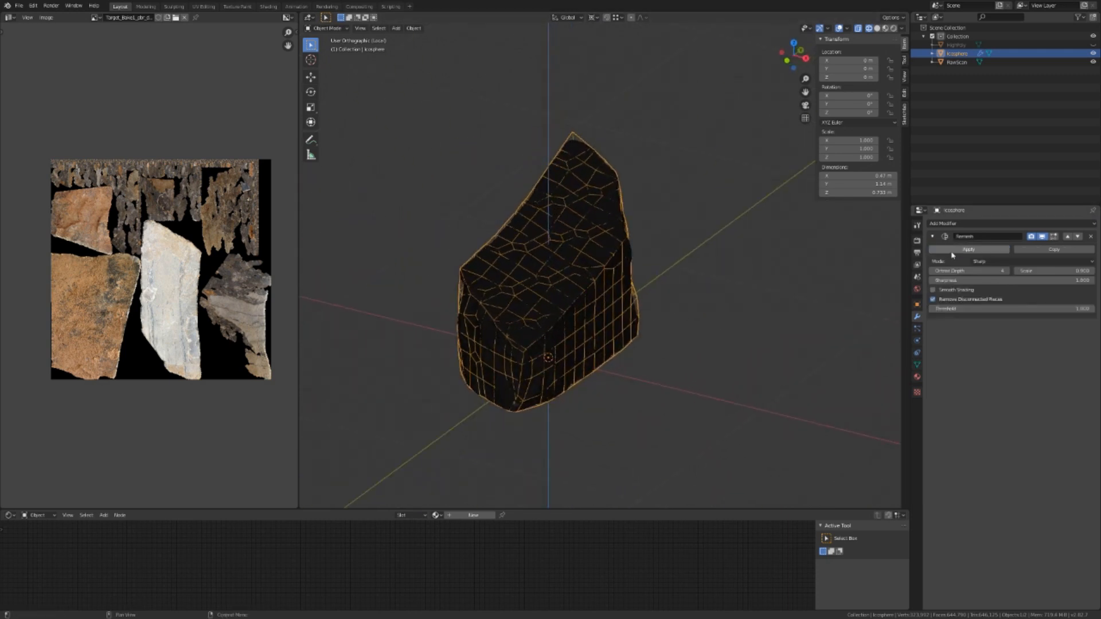
{"action": "left_click", "coordinate": [953, 251]}
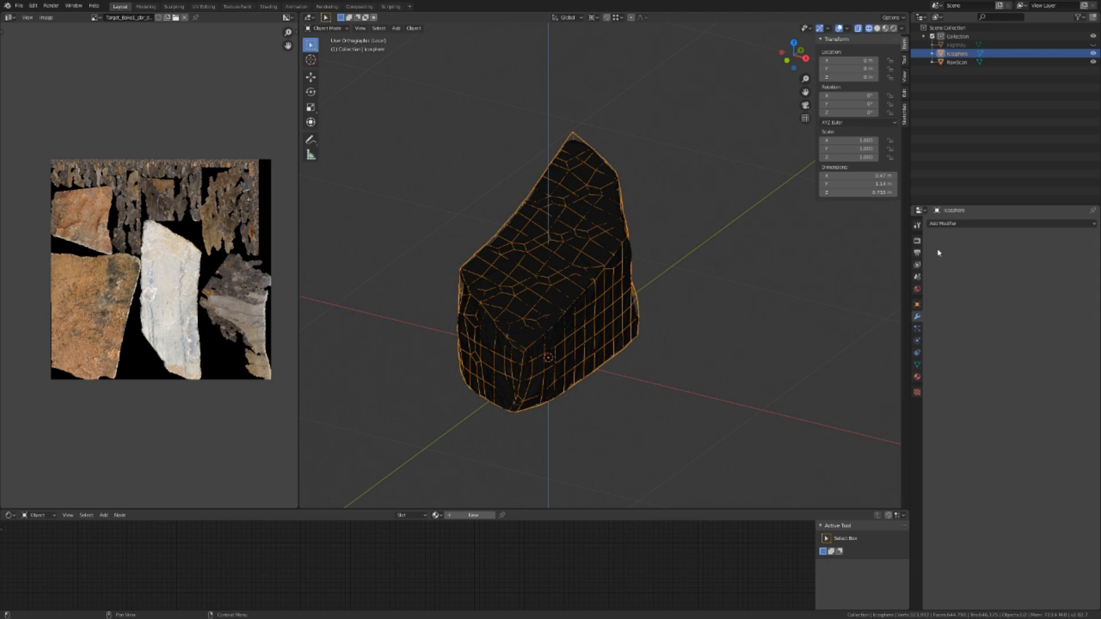
- Return the viewport to Solid shading and shade the remeshed ico sphere smooth
{"action": "middle_click_drag", "start_coordinate": [590, 246], "coordinate": [628, 243]}
{"action": "key", "text": "z"}
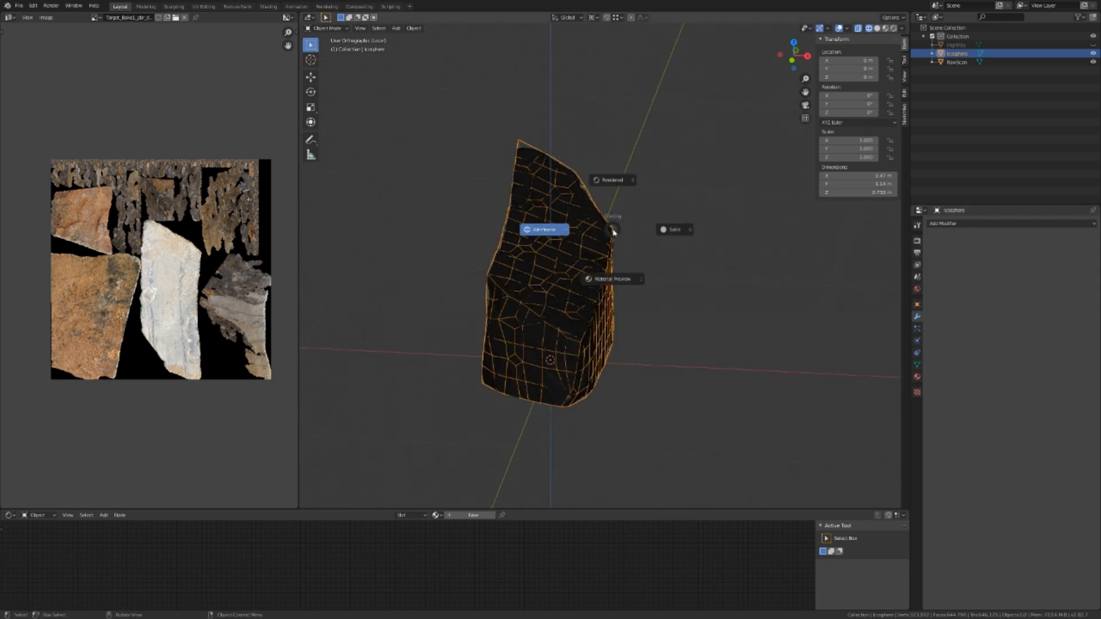
{"action": "key", "text": "6"}
{"action": "middle_click_drag", "start_coordinate": [592, 273], "coordinate": [575, 267]}
{"action": "right_click", "coordinate": [574, 267]}
{"action": "left_click", "coordinate": [575, 265]}
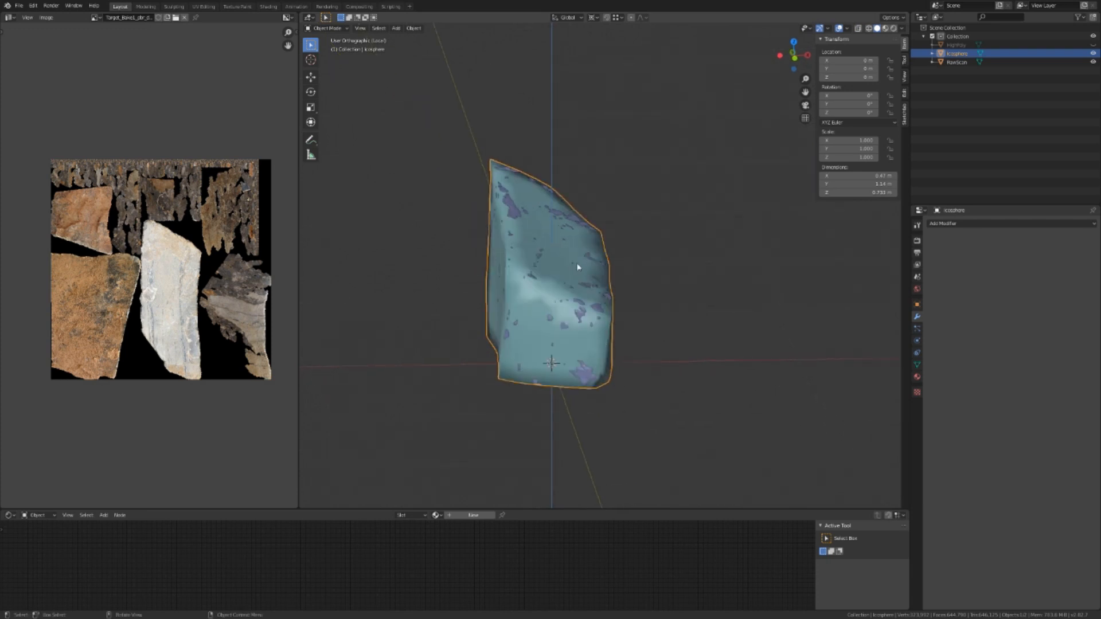
- Unwrap all faces of the remeshed ico sphere with Smart UV Project at its default settings
{"action": "key", "text": "Tab"}
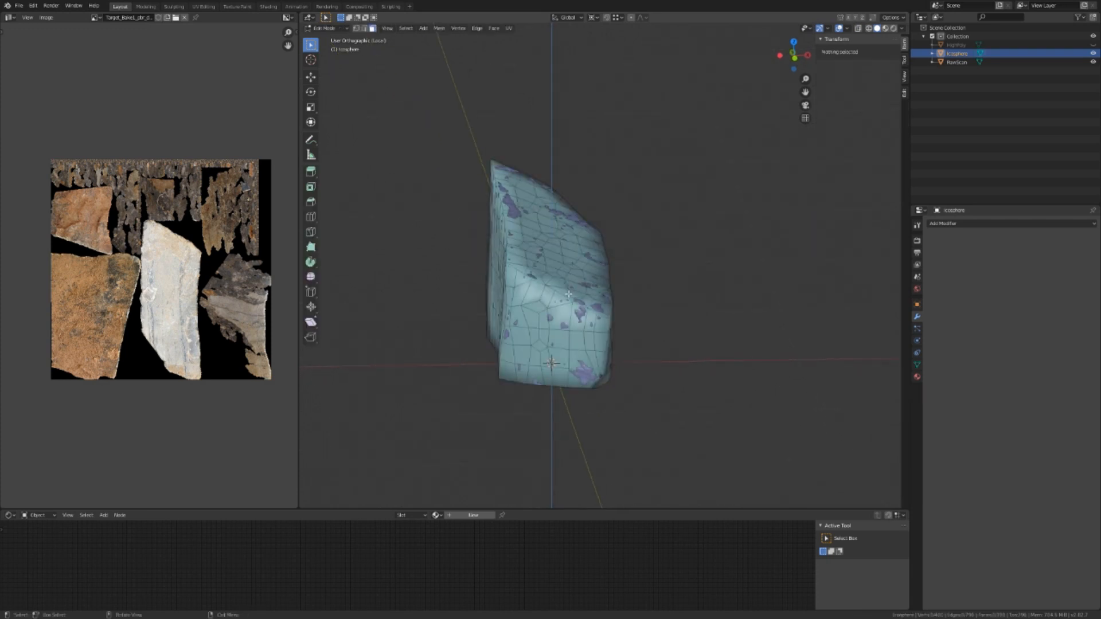
{"action": "key", "text": "a"}
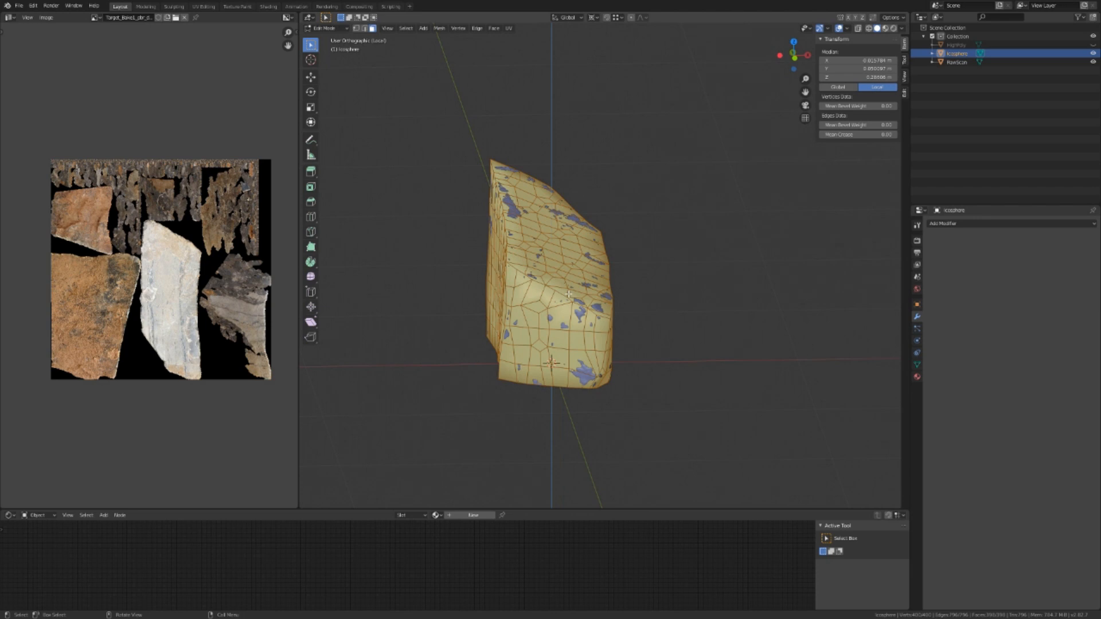
{"action": "key", "text": "u"}
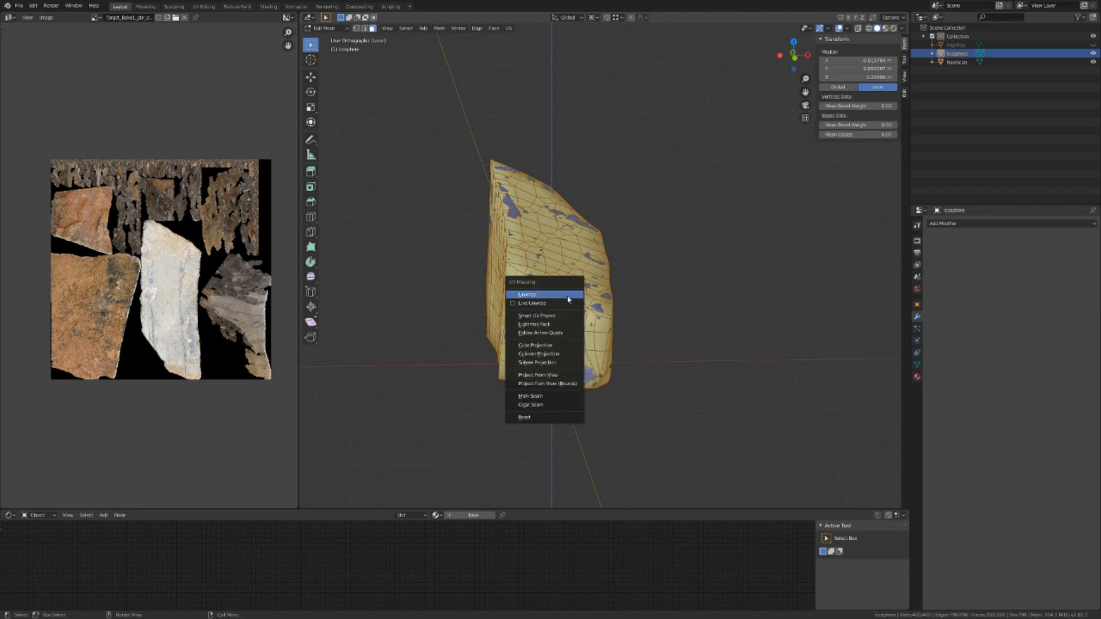
{"action": "left_click", "coordinate": [538, 316]}
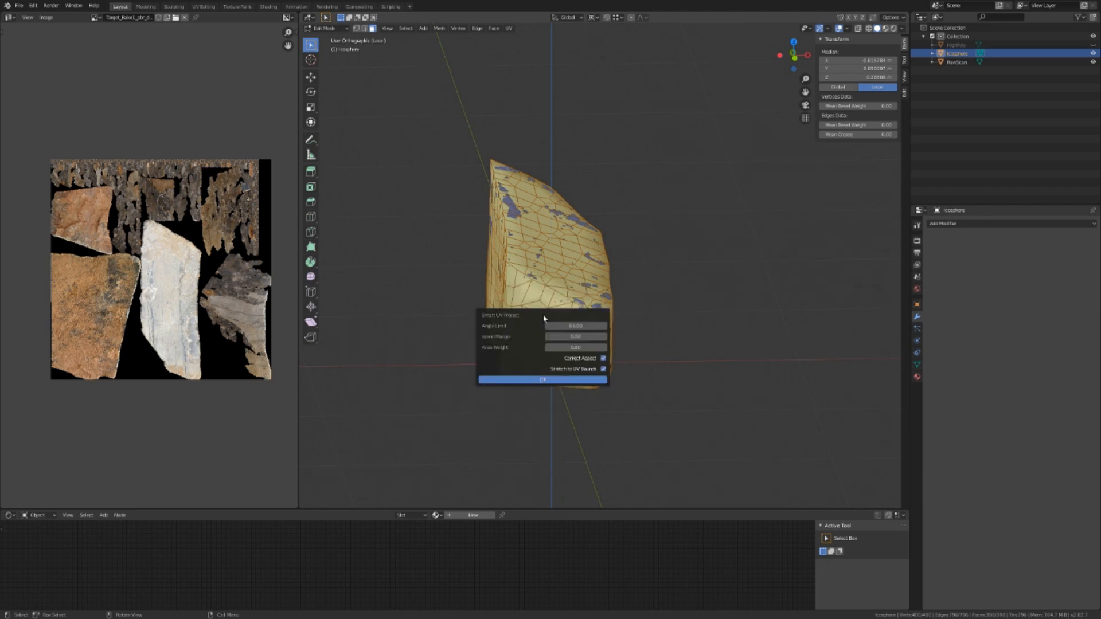
{"action": "left_click", "coordinate": [546, 382]}
- Maximize the UV editor and select the linked faces of the upper-middle UV island
{"action": "scroll", "coordinate": [153, 282], "scroll_direction": "up", "scroll_amount": 8}
{"action": "scroll", "coordinate": [195, 310], "scroll_direction": "up", "scroll_amount": 5}
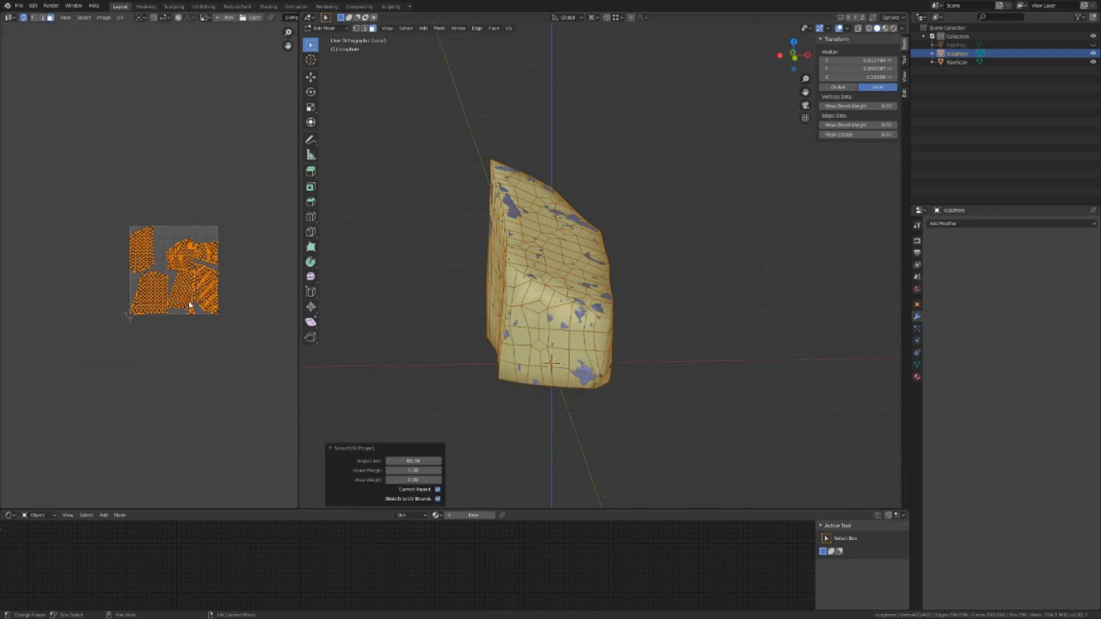
{"action": "scroll", "coordinate": [172, 304], "scroll_direction": "up", "scroll_amount": 2}
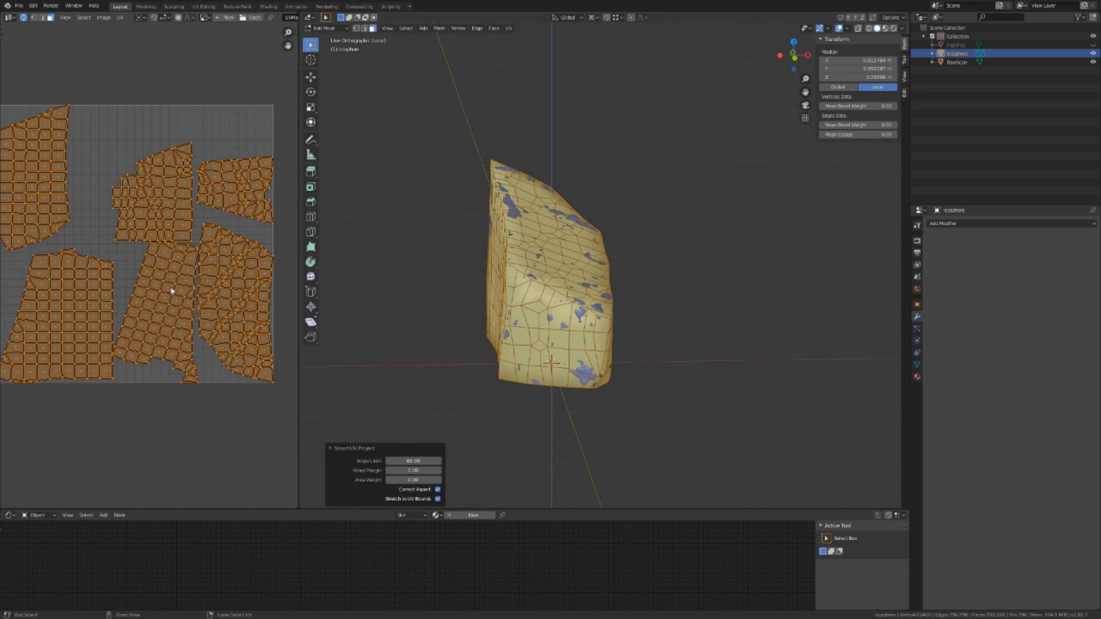
{"action": "key", "text": "ctrl+space"}
{"action": "scroll", "coordinate": [545, 310], "scroll_direction": "up", "scroll_amount": 2}
{"action": "left_click", "coordinate": [589, 225]}
{"action": "middle_click_drag", "start_coordinate": [590, 226], "coordinate": [540, 265]}
{"action": "key", "text": "ctrl+l"}
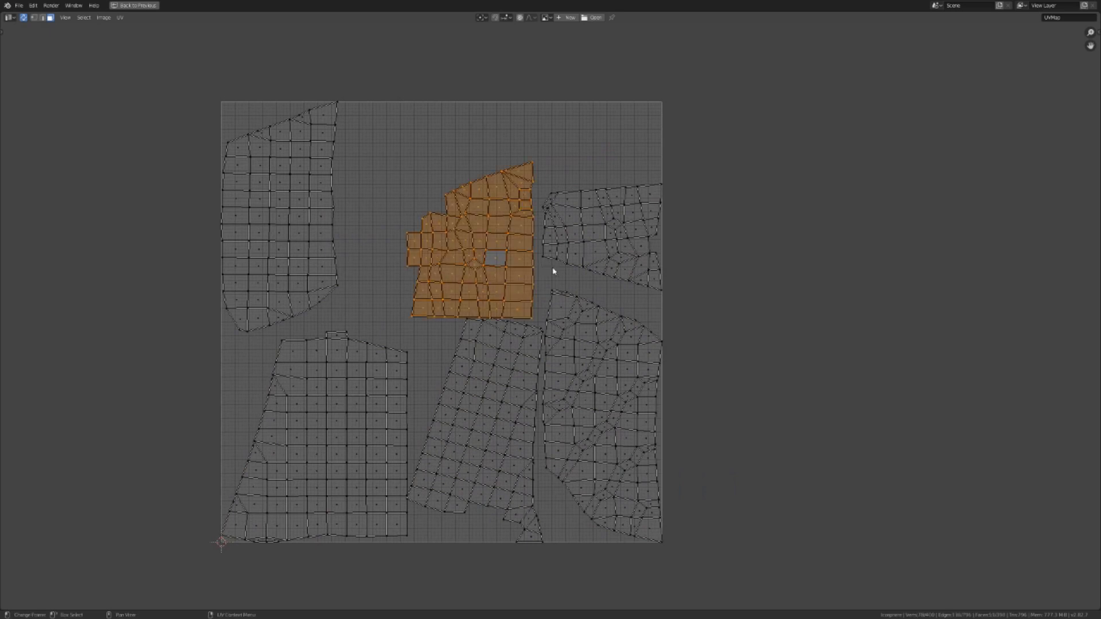
- Move the upper-left UV island inward from the tile edge and place the upper-middle island close beside it
{"action": "key", "text": "g"}
{"action": "left_click", "coordinate": [500, 259]}
{"action": "left_click", "coordinate": [332, 241]}
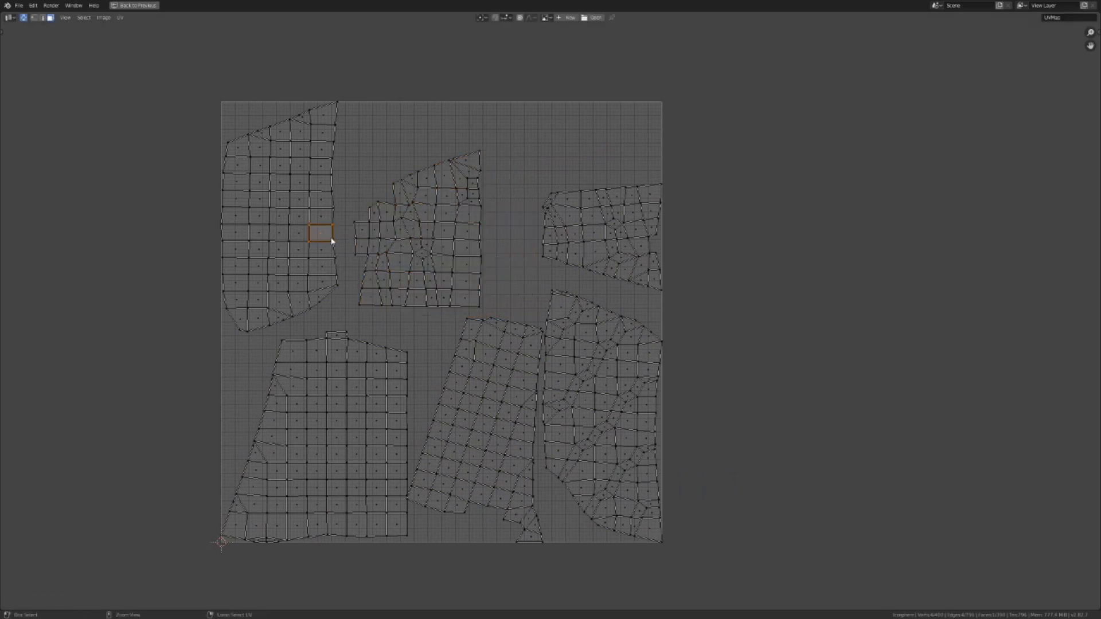
{"action": "key", "text": "ctrl+l"}
{"action": "key", "text": "g"}
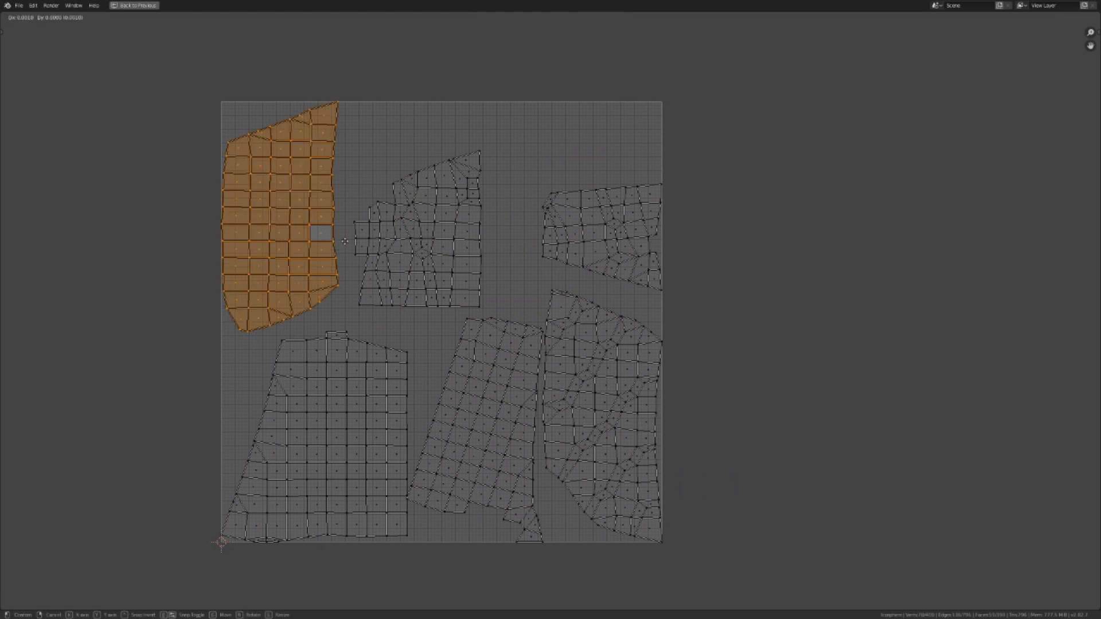
{"action": "left_click", "coordinate": [352, 259]}
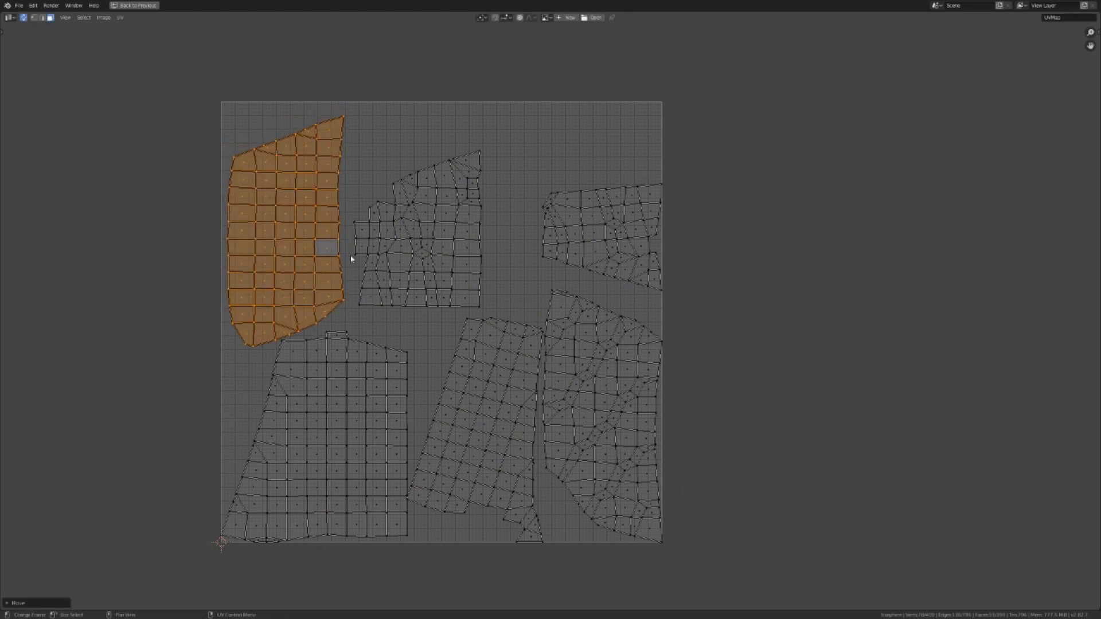
{"action": "left_click", "coordinate": [434, 261]}
{"action": "key", "text": "ctrl+l"}
{"action": "key", "text": "g"}
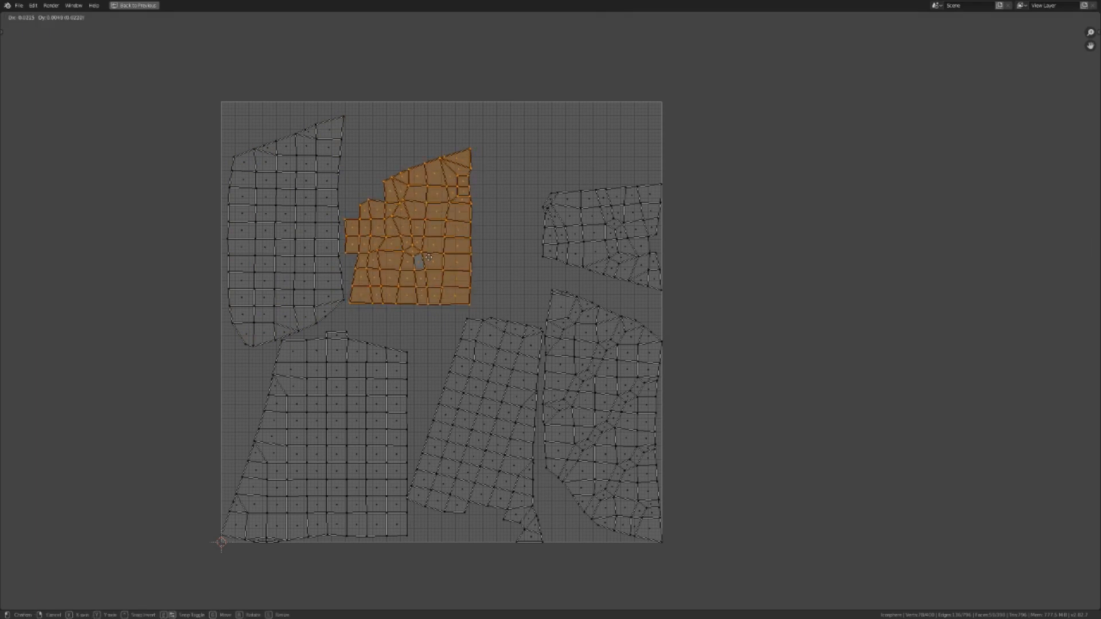
{"action": "left_click", "coordinate": [428, 259]}
- Rotate the tilted lower-middle UV island upright and move it close beside the lower-left island
{"action": "left_click", "coordinate": [504, 361]}
{"action": "key", "text": "ctrl+l"}
{"action": "key", "text": "r"}
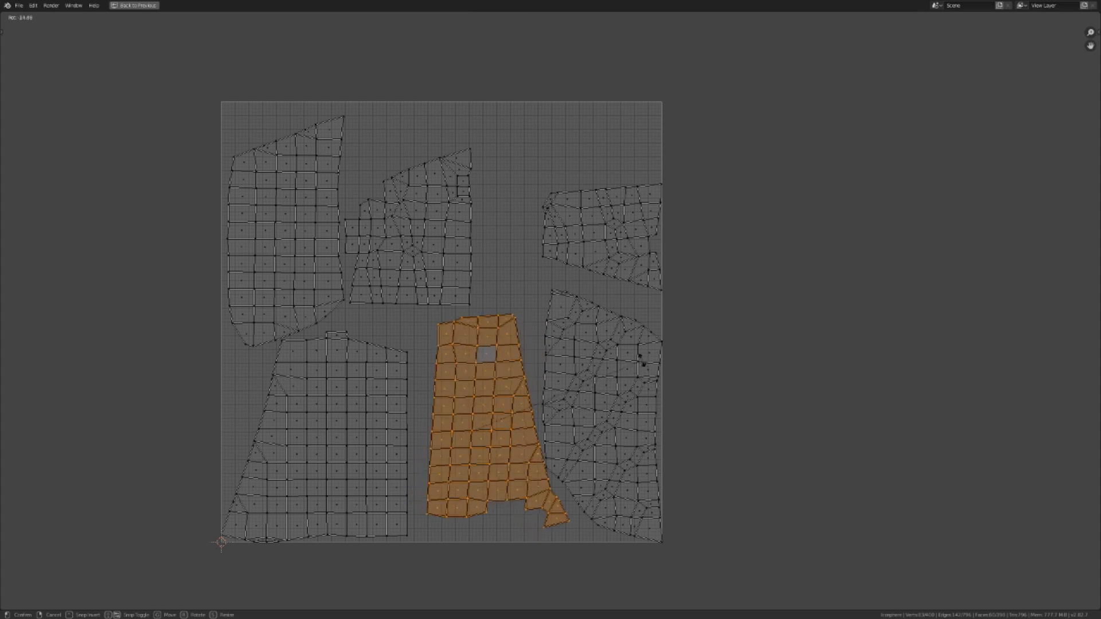
{"action": "left_click", "coordinate": [641, 389]}
{"action": "key", "text": "r"}
{"action": "left_click", "coordinate": [742, 406]}
{"action": "key", "text": "g"}
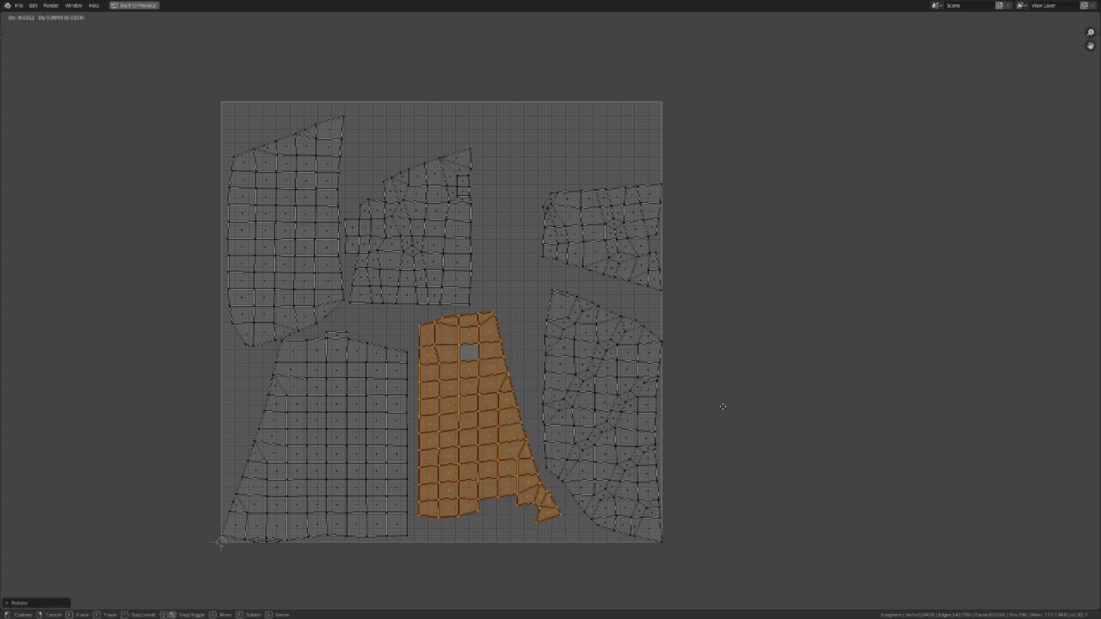
{"action": "left_click", "coordinate": [718, 405]}
- Move the upper-right UV island beside the upper-middle one and shift the lower-right island inward from the tile edge
{"action": "left_click", "coordinate": [611, 233]}
{"action": "key", "text": "ctrl+l"}
{"action": "key", "text": "g"}
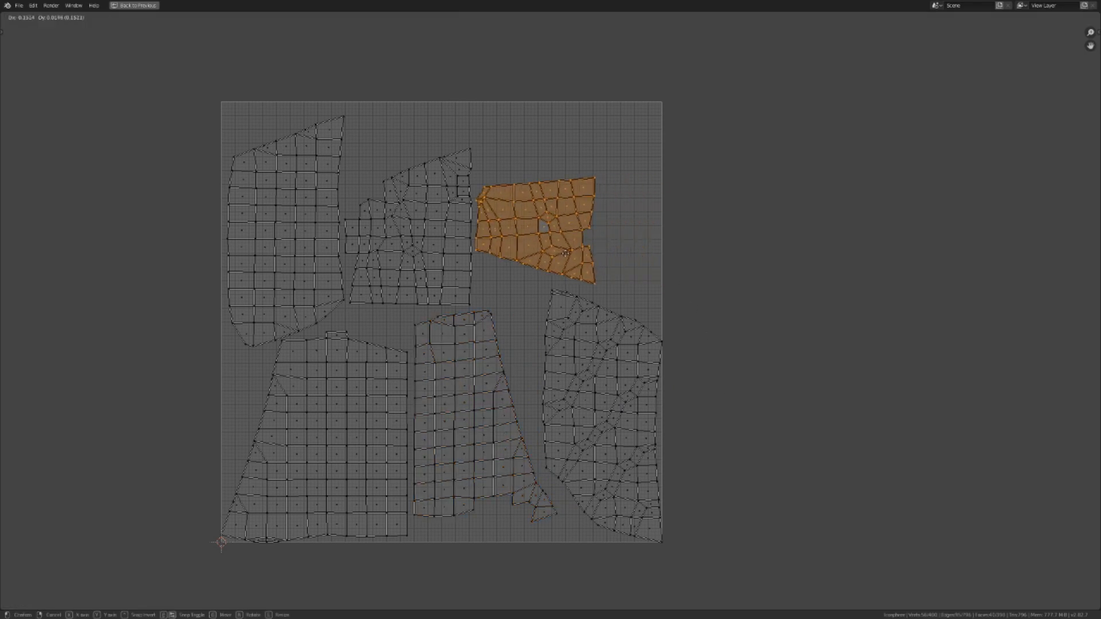
{"action": "left_click", "coordinate": [572, 262]}
{"action": "left_click", "coordinate": [597, 351]}
{"action": "key", "text": "ctrl+l"}
{"action": "key", "text": "g"}
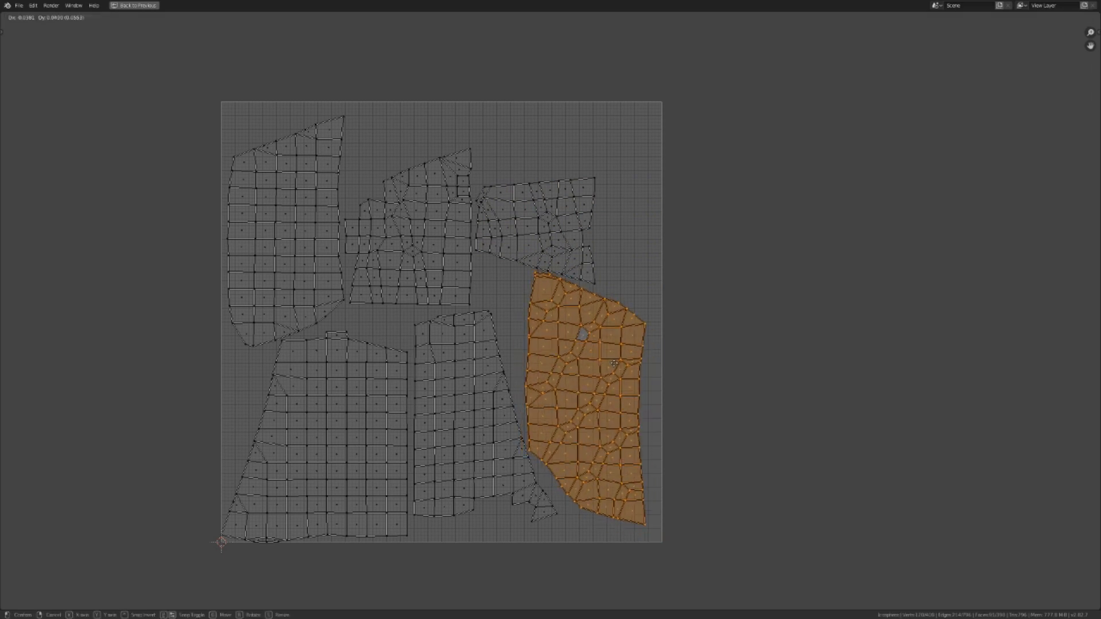
{"action": "left_click", "coordinate": [613, 364]}
- Scale all UV islands up slightly around the 2D Cursor so they fill more of the UV tile
{"action": "key", "text": "a"}
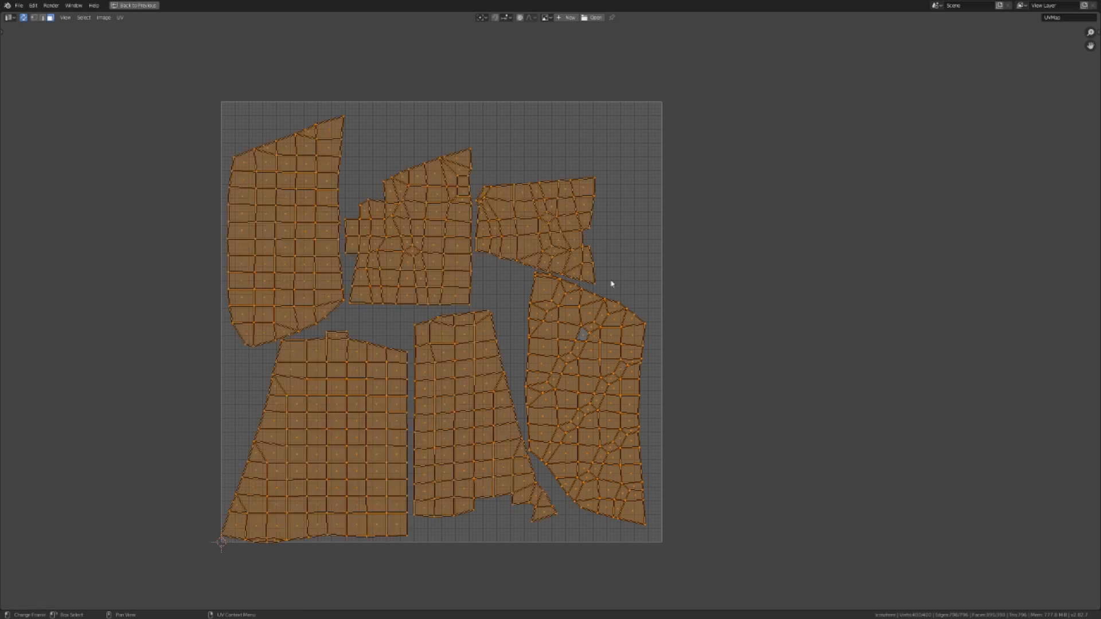
{"action": "left_click", "coordinate": [483, 17]}
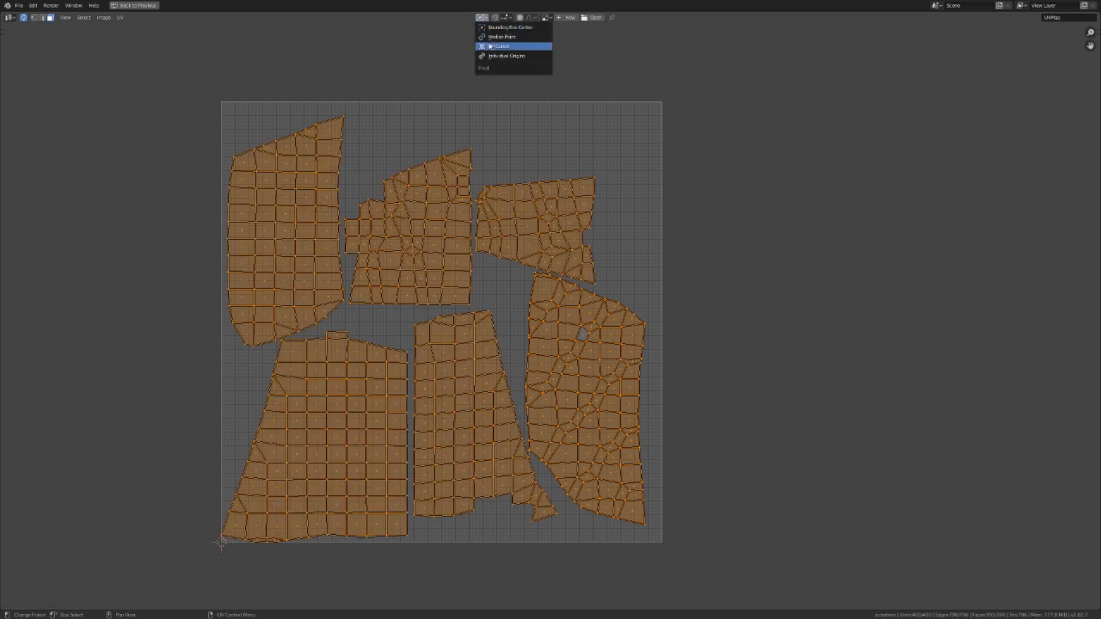
{"action": "left_click", "coordinate": [508, 46]}
{"action": "key", "text": "s"}
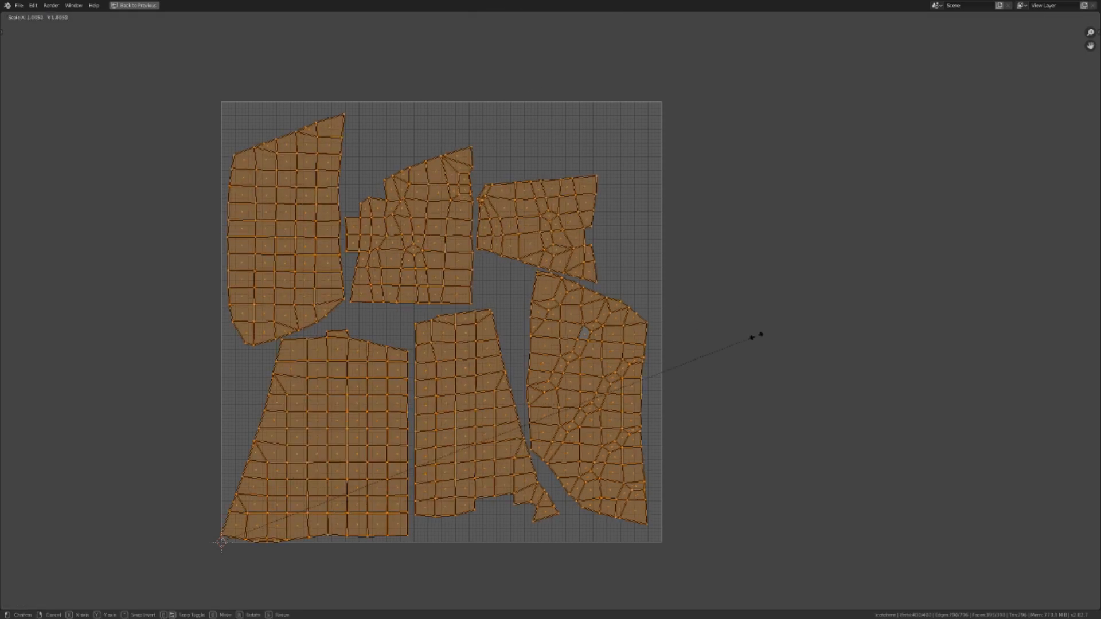
{"action": "left_click", "coordinate": [887, 269]}
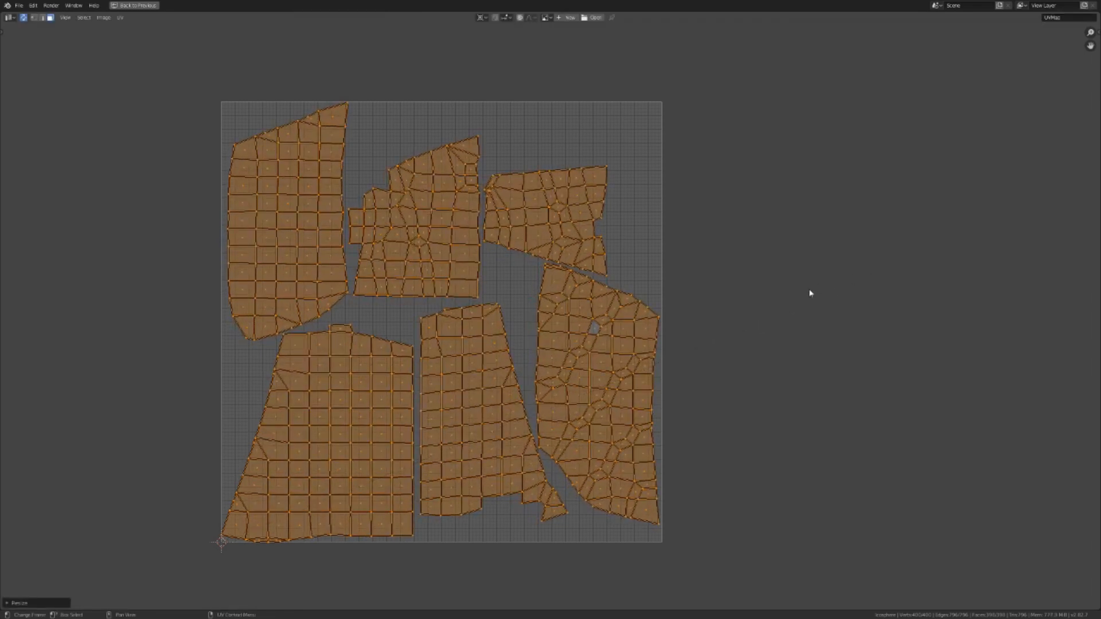
- Restore the full editor layout, return to Object Mode and rename the ico sphere as LowPoly
{"action": "key", "text": "alt+a"}
{"action": "key", "text": "ctrl+space"}
{"action": "middle_click_drag", "start_coordinate": [644, 293], "coordinate": [681, 312]}
{"action": "left_click", "coordinate": [620, 331]}
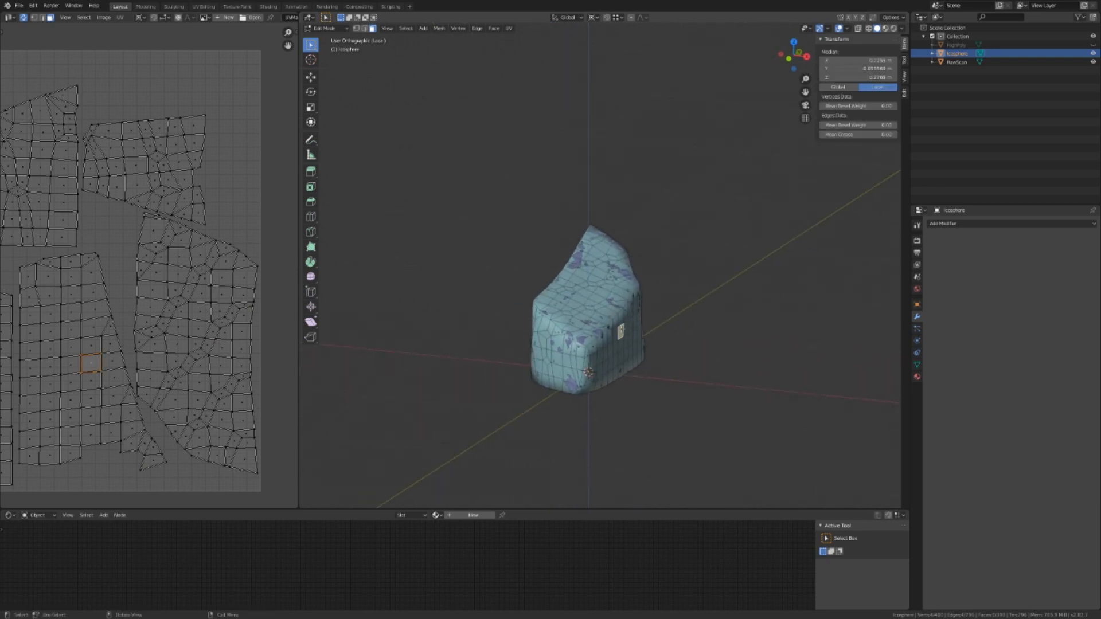
{"action": "key", "text": "Tab"}
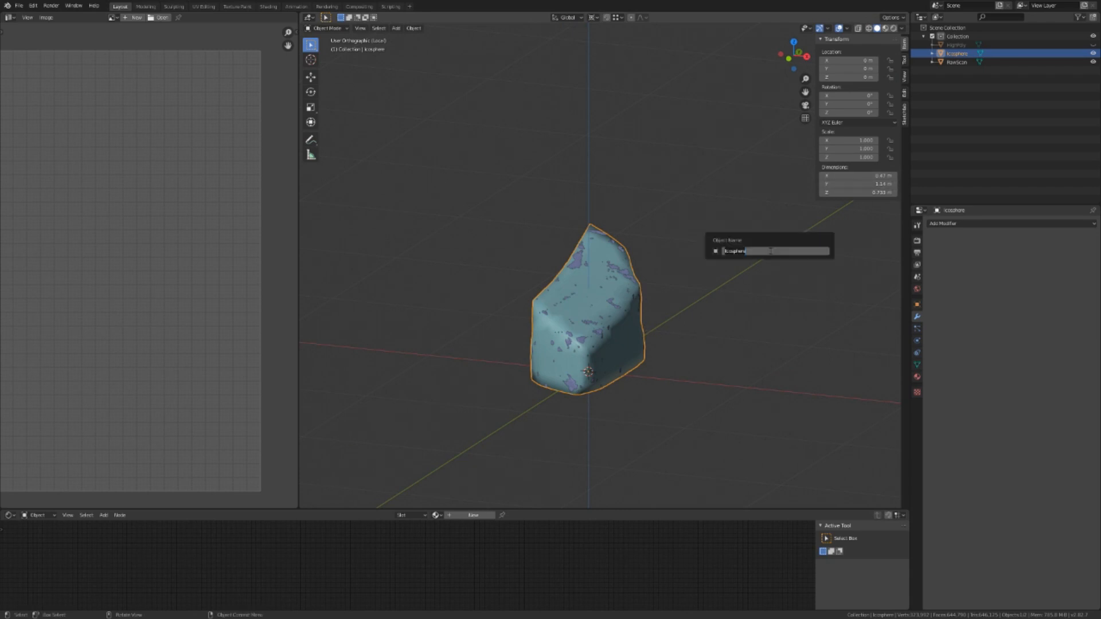
{"action": "type", "text": "LowPoly"}
{"action": "key", "text": "Return"}
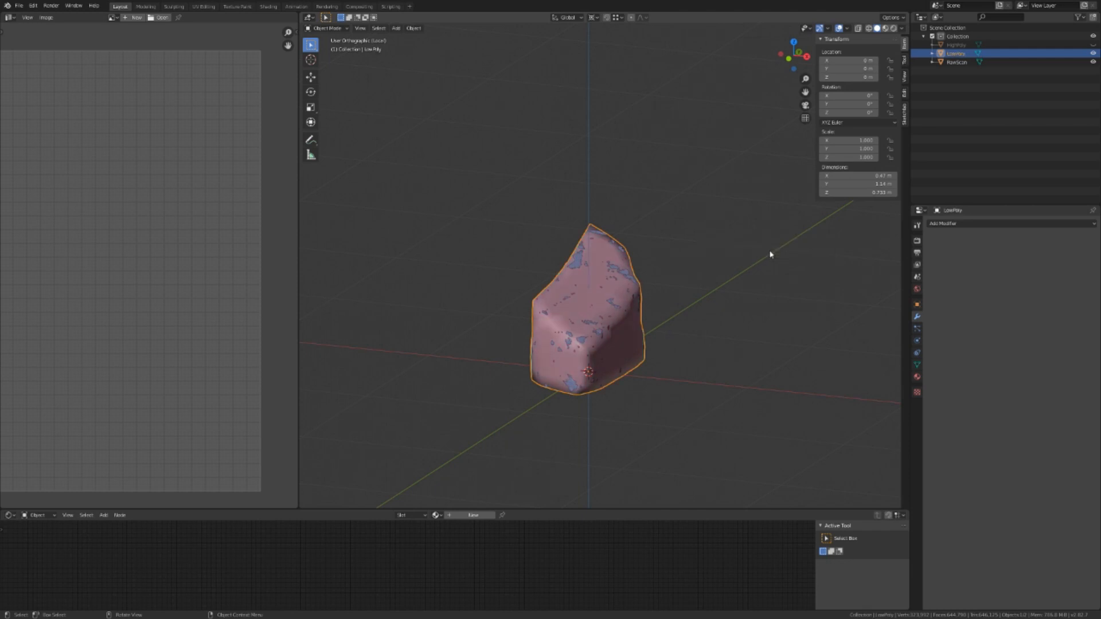
- Duplicate LowPoly in place and rename the copy as Cage
{"action": "scroll", "coordinate": [602, 372], "scroll_direction": "up", "scroll_amount": 2}
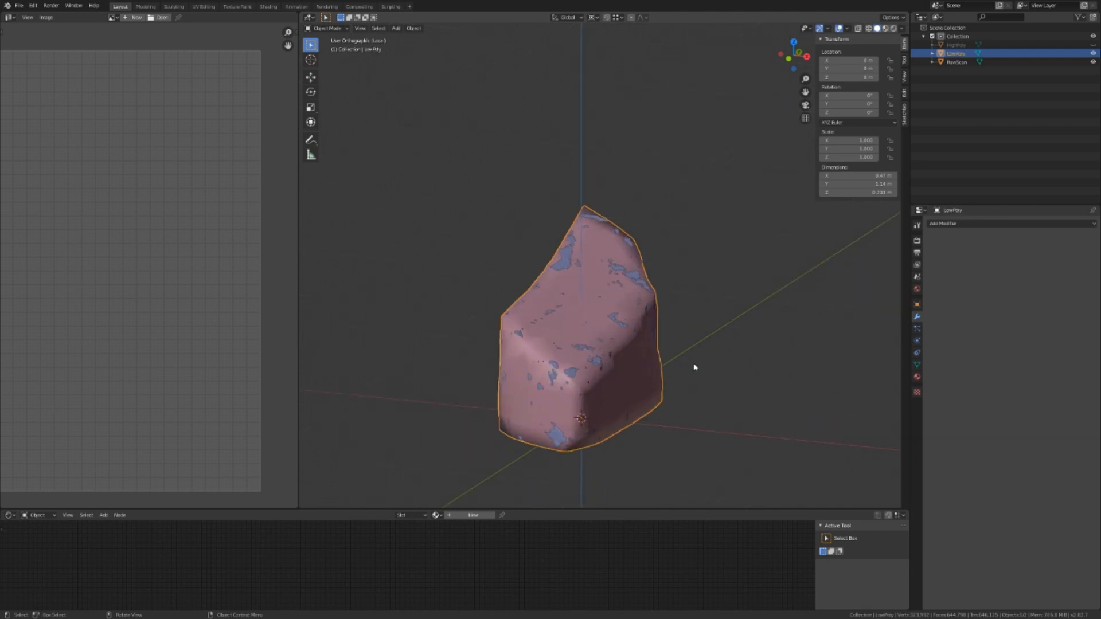
{"action": "key", "text": "shift+d"}
{"action": "key", "text": "Escape"}
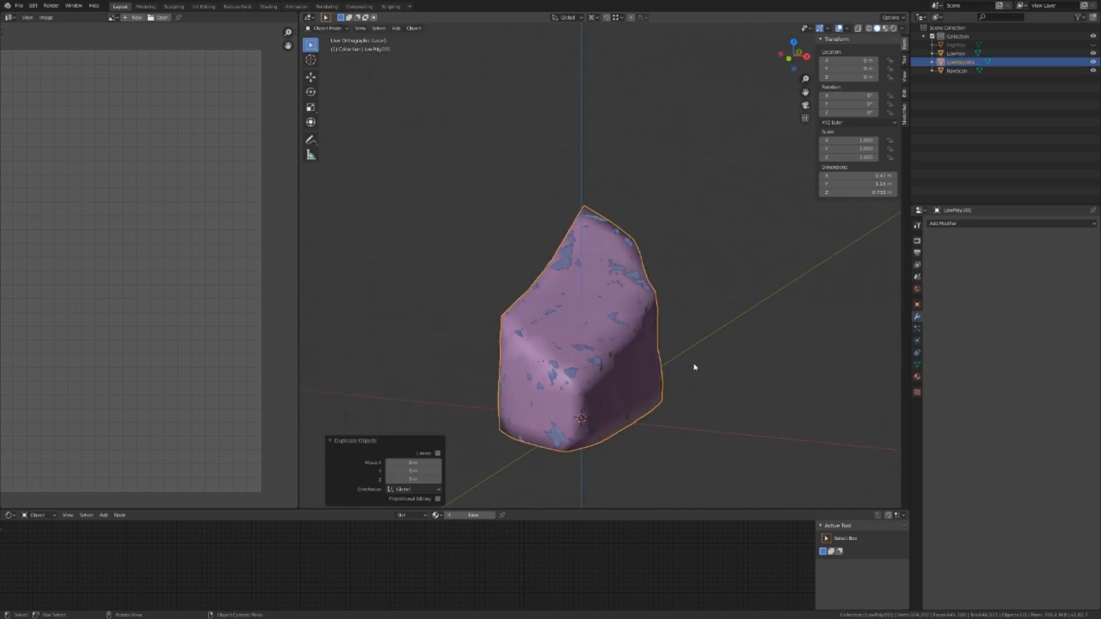
{"action": "key", "text": "F2"}
{"action": "type", "text": "Cag"}
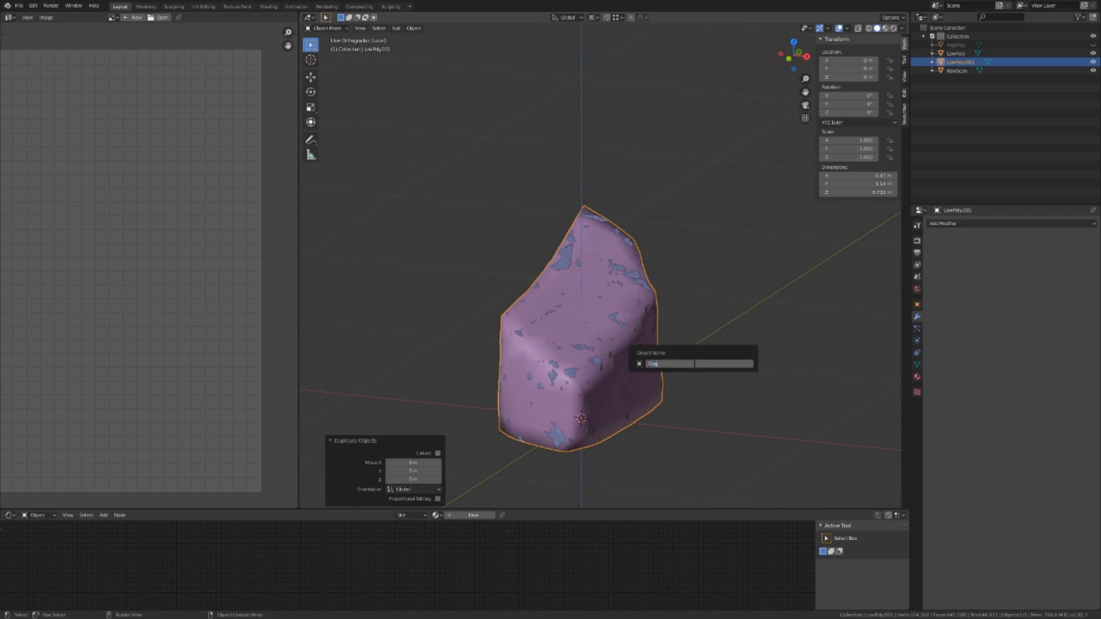
{"action": "type", "text": "e"}
{"action": "key", "text": "Return"}
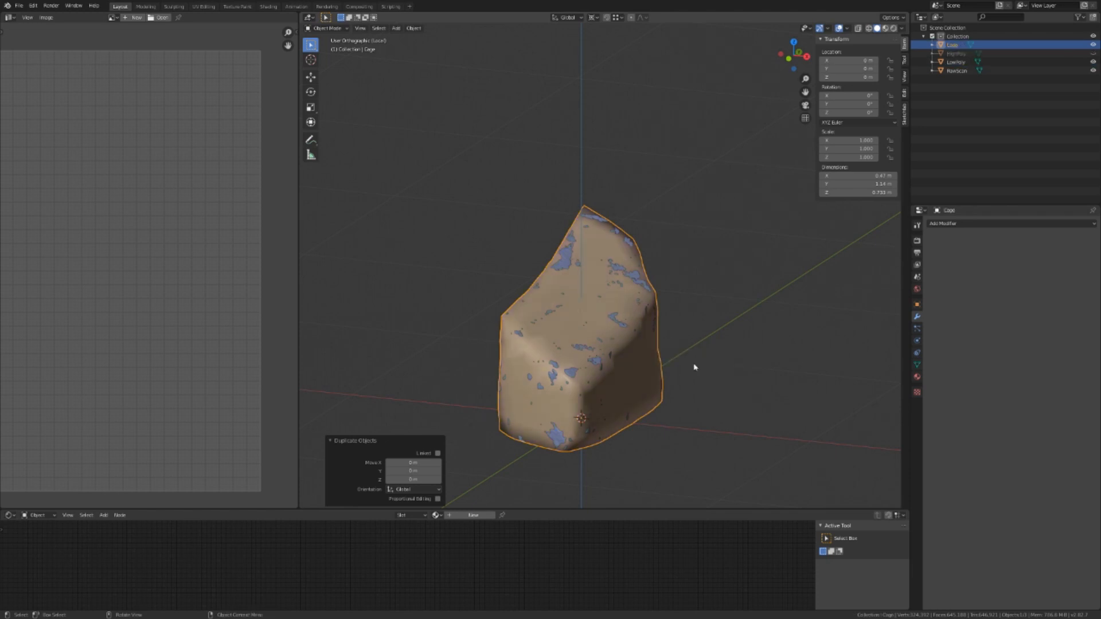
- Inflate all faces of Cage slightly outward with Shrink/Fatten until it encloses the scan, and save the file
{"action": "key", "text": "Tab"}
{"action": "key", "text": "a"}
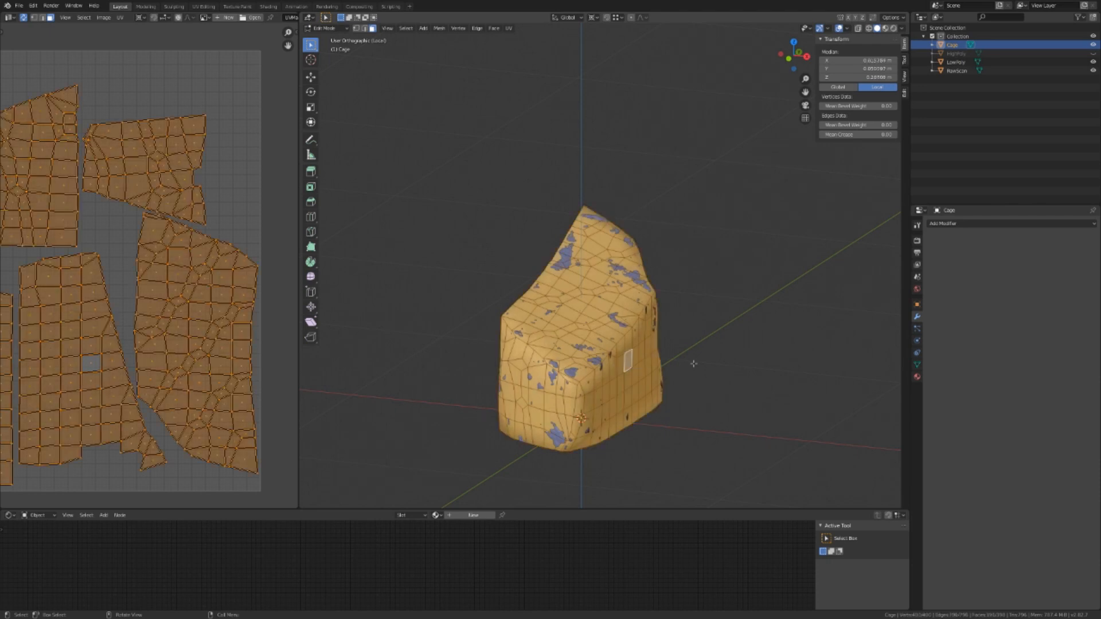
{"action": "key", "text": "alt+s"}
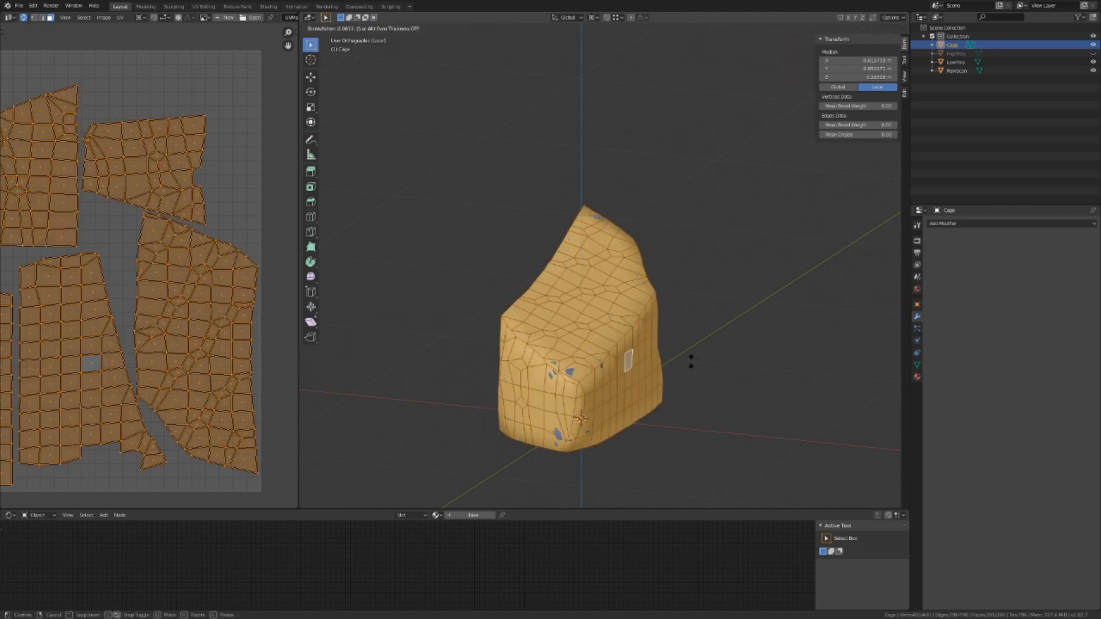
{"action": "left_click", "coordinate": [690, 358]}
{"action": "middle_click_drag", "start_coordinate": [698, 359], "coordinate": [802, 341]}
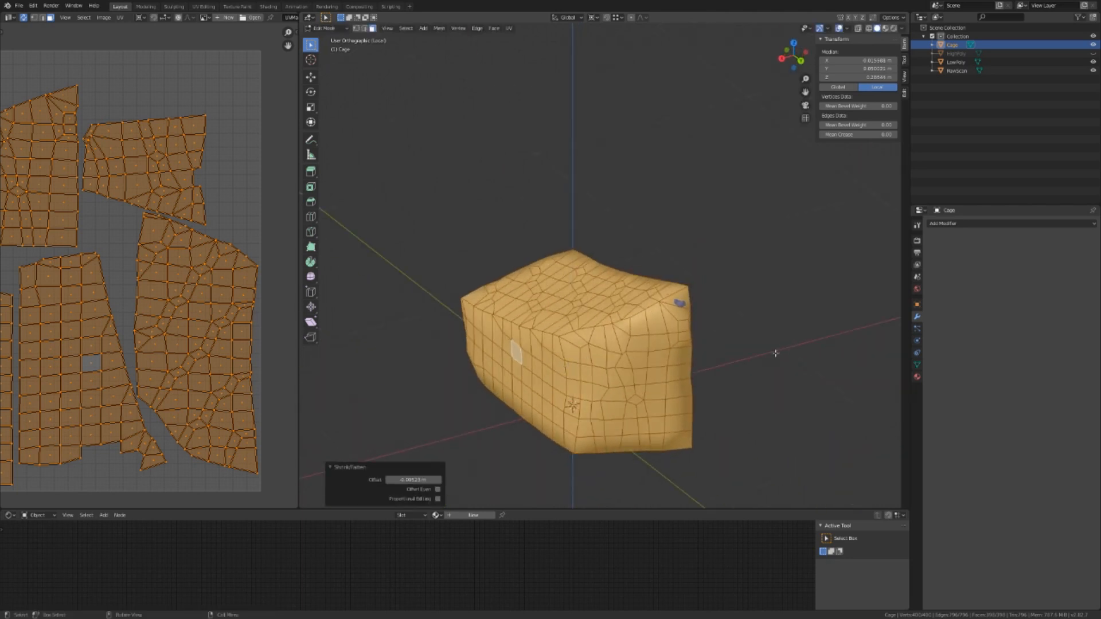
{"action": "key", "text": "alt+s"}
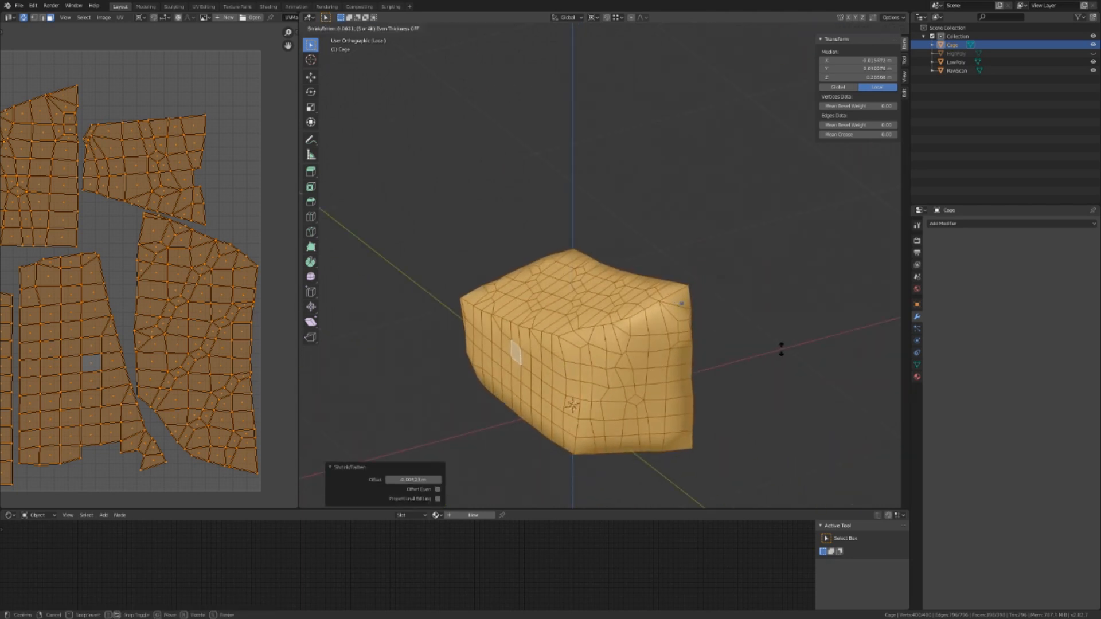
{"action": "right_click", "coordinate": [789, 349]}
{"action": "middle_click_drag", "start_coordinate": [791, 344], "coordinate": [623, 333]}
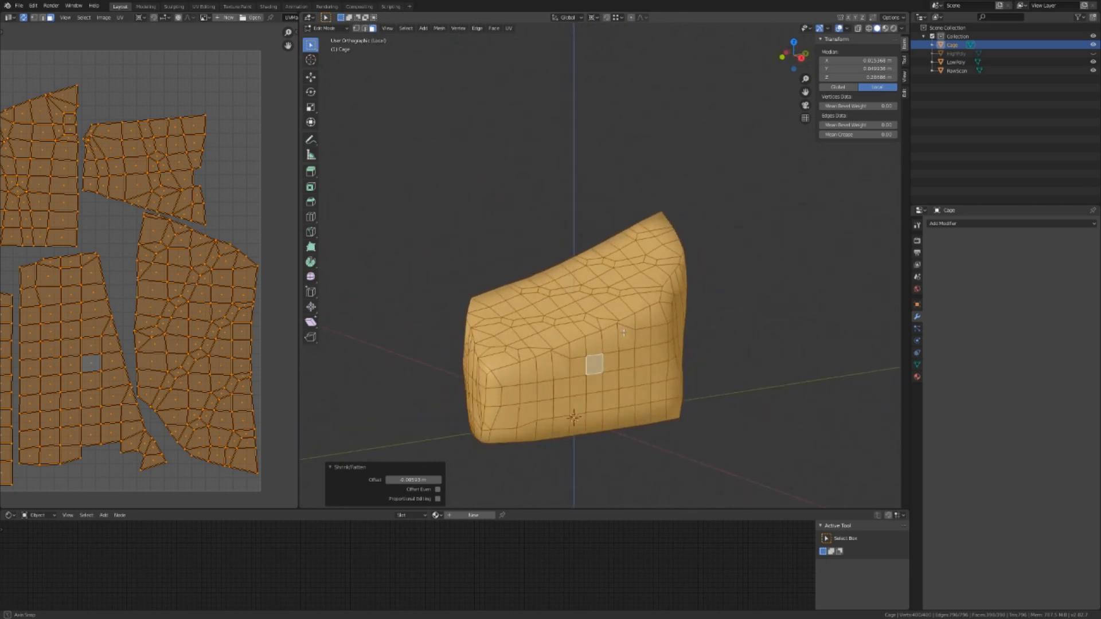
{"action": "key", "text": "Tab"}
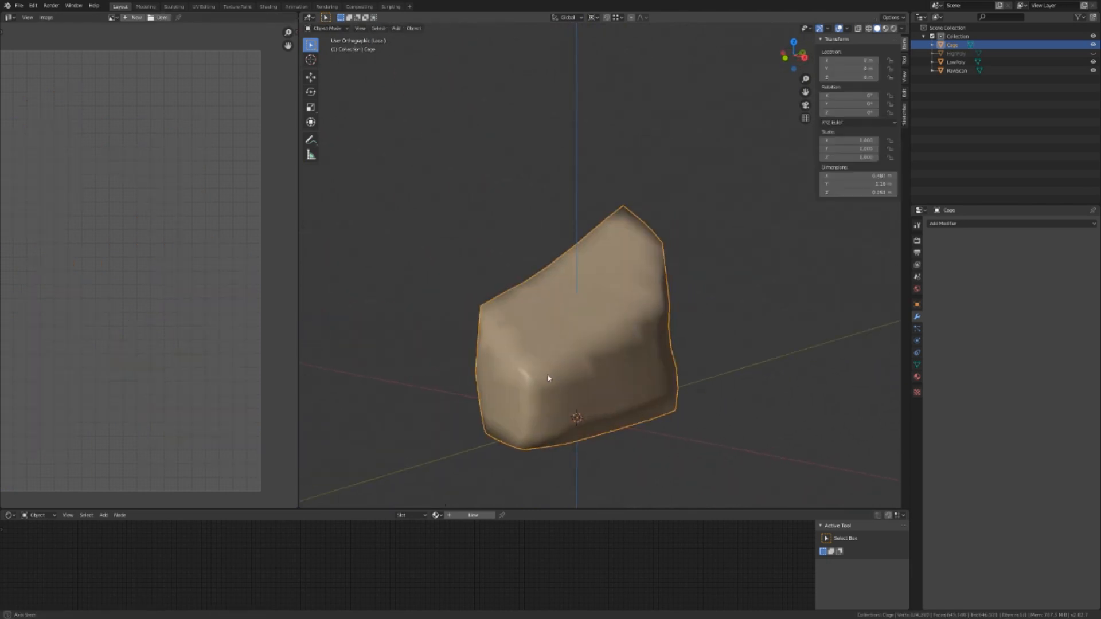
{"action": "middle_click_drag", "start_coordinate": [548, 378], "coordinate": [660, 321]}
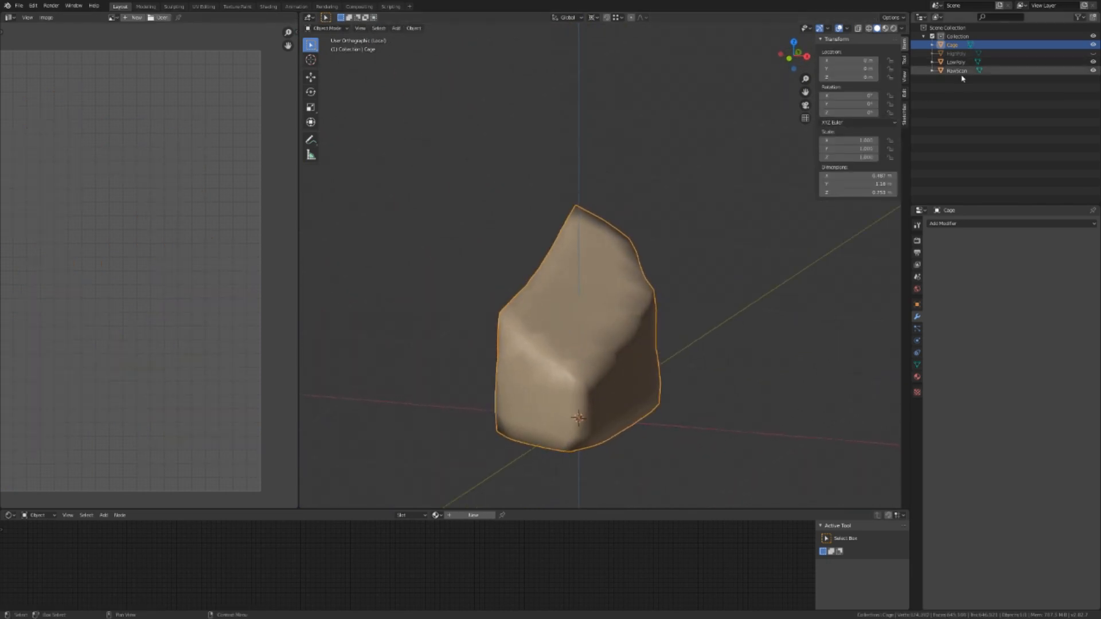
{"action": "key", "text": "ctrl+s"}
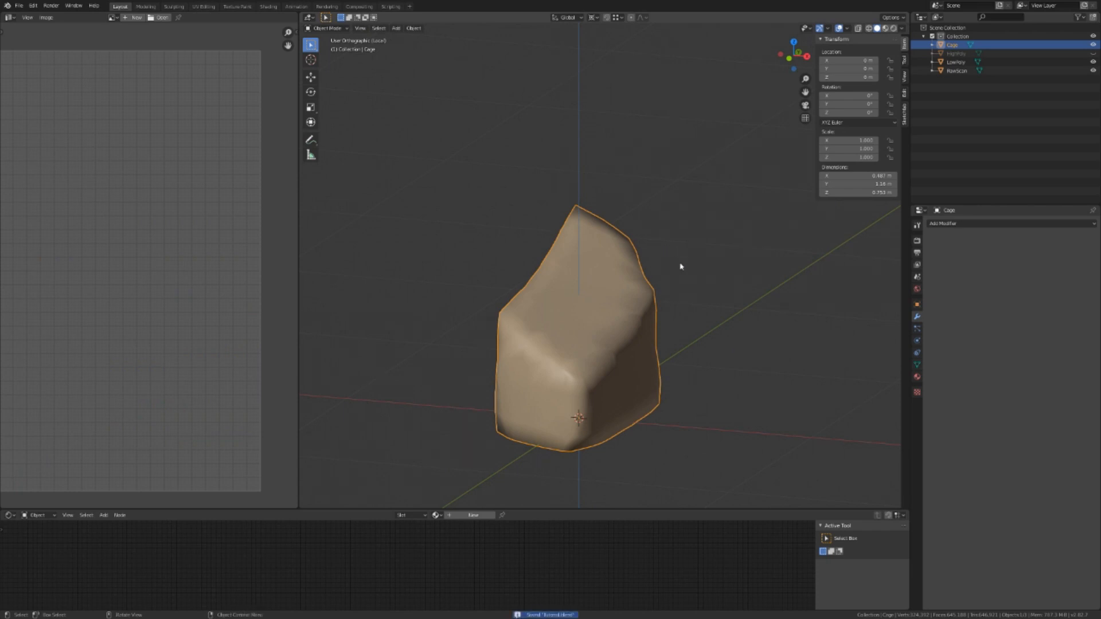
- Select RawScan and enable the Normal map in the Simple Bake PBR settings
{"action": "middle_click_drag", "start_coordinate": [659, 352], "coordinate": [651, 285], "text": "shift"}
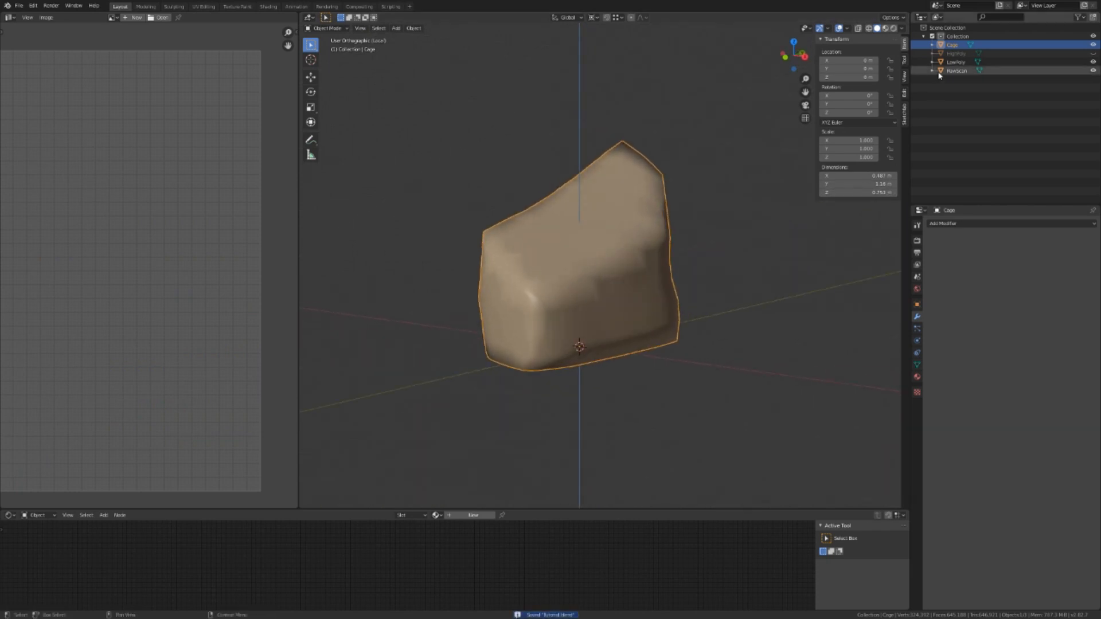
{"action": "left_click", "coordinate": [956, 70]}
{"action": "left_click", "coordinate": [916, 240]}
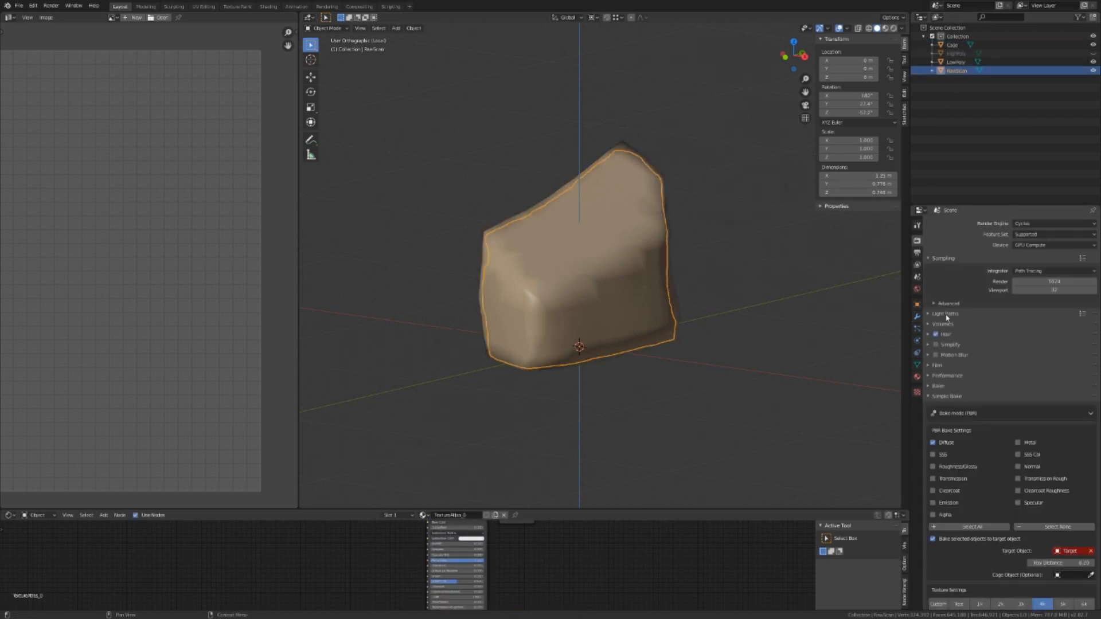
{"action": "left_click", "coordinate": [1018, 467]}
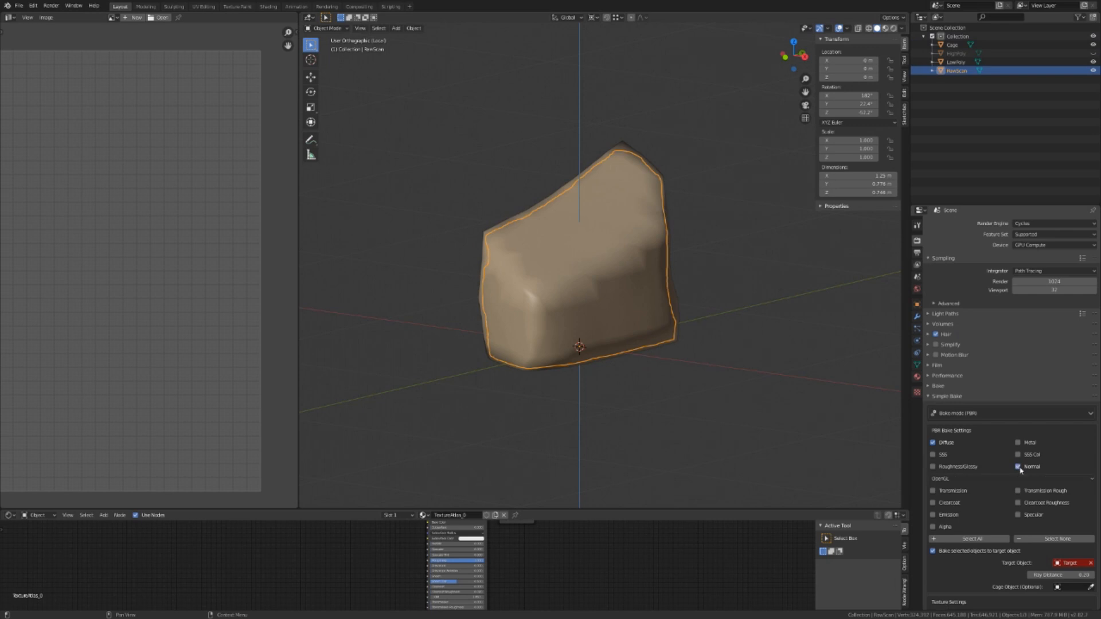
- Set LowPoly as the bake's target object and Cage as its cage object
{"action": "left_click", "coordinate": [1091, 564]}
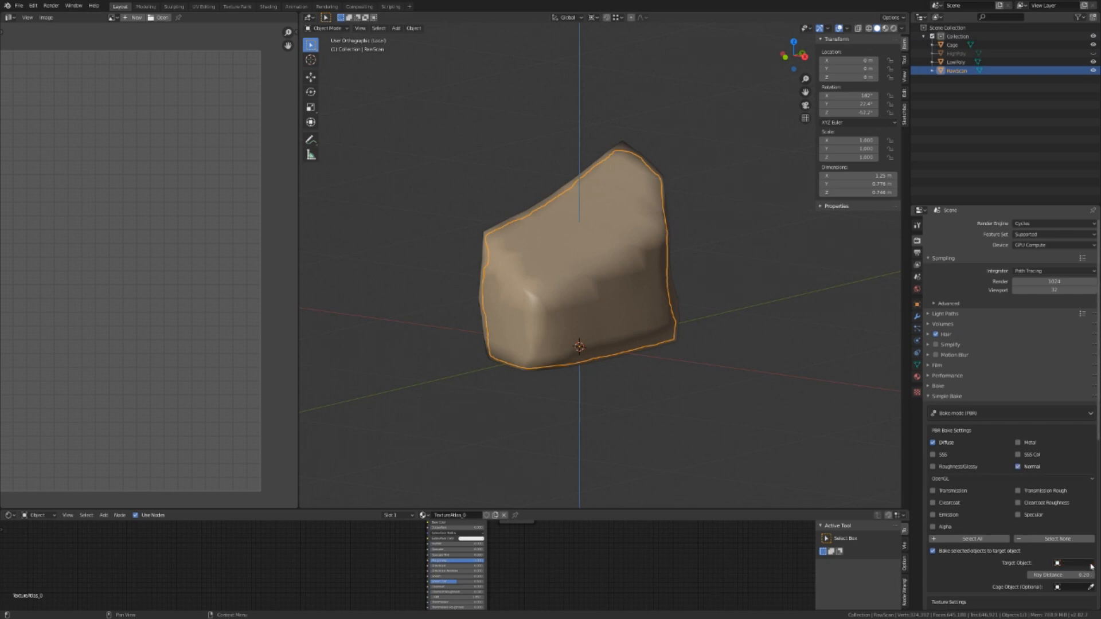
{"action": "left_click", "coordinate": [1075, 564]}
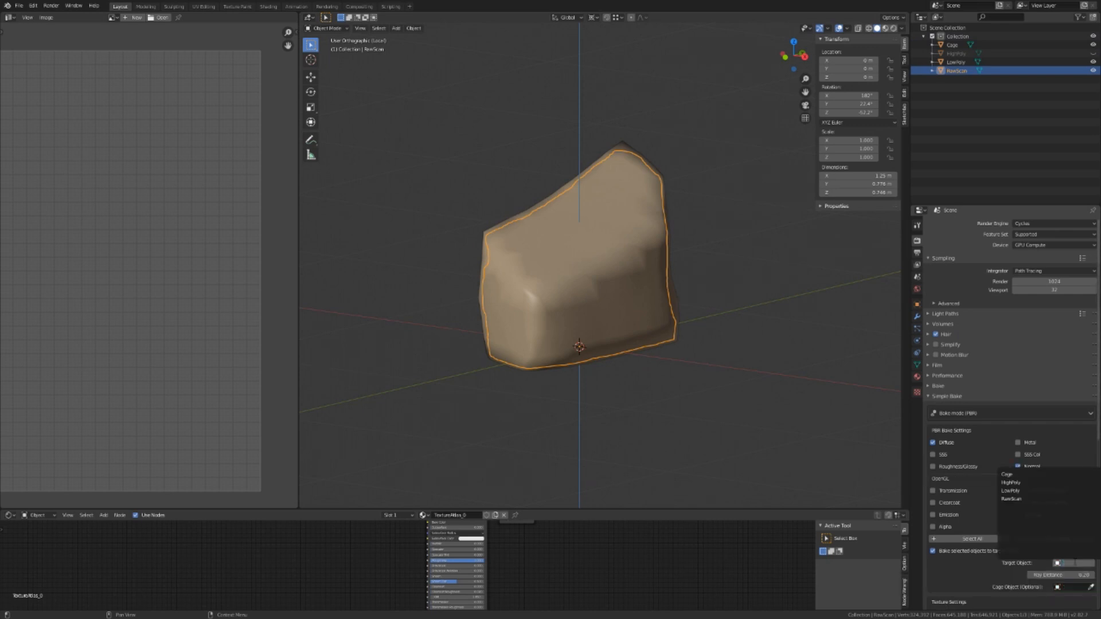
{"action": "left_click", "coordinate": [1016, 493]}
{"action": "left_click", "coordinate": [1070, 587]}
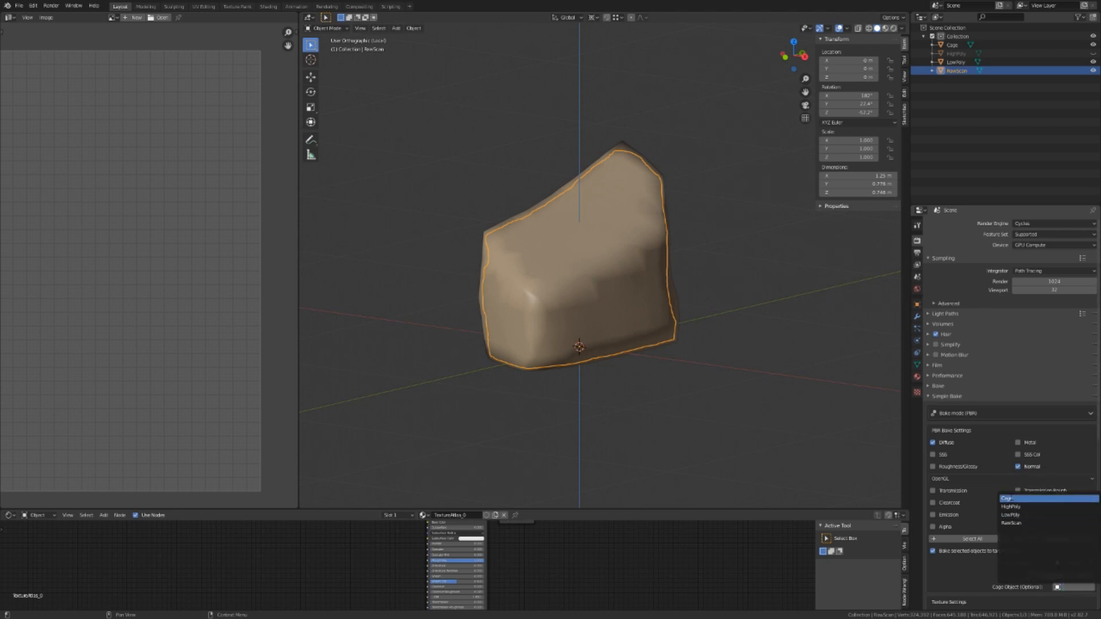
{"action": "left_click", "coordinate": [1018, 499]}
- Set the bake texture size to 2K and bake the PBR maps
{"action": "scroll", "coordinate": [1004, 510], "scroll_direction": "down", "scroll_amount": 1}
{"action": "scroll", "coordinate": [1003, 510], "scroll_direction": "down", "scroll_amount": 10}
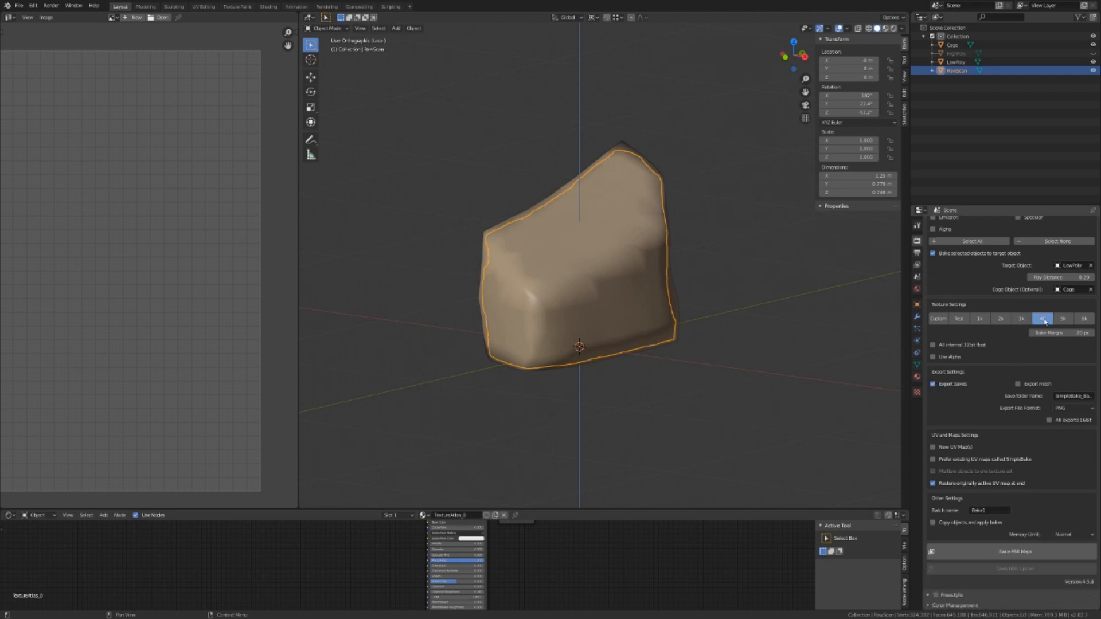
{"action": "left_click", "coordinate": [1000, 320]}
{"action": "left_click", "coordinate": [1023, 552]}
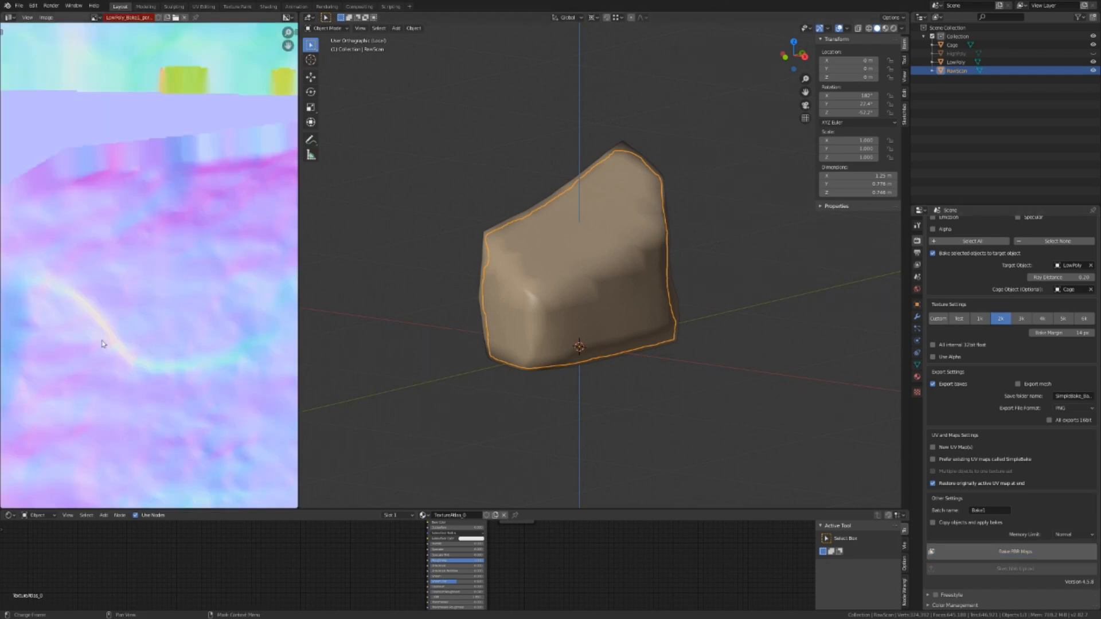
- Select LowPoly's UV island that matches the yellow-green patch of the baked normal map, and locate its faces on the mesh in wireframe
{"action": "scroll", "coordinate": [134, 322], "scroll_direction": "down", "scroll_amount": 4}
{"action": "scroll", "coordinate": [134, 322], "scroll_direction": "down", "scroll_amount": 5}
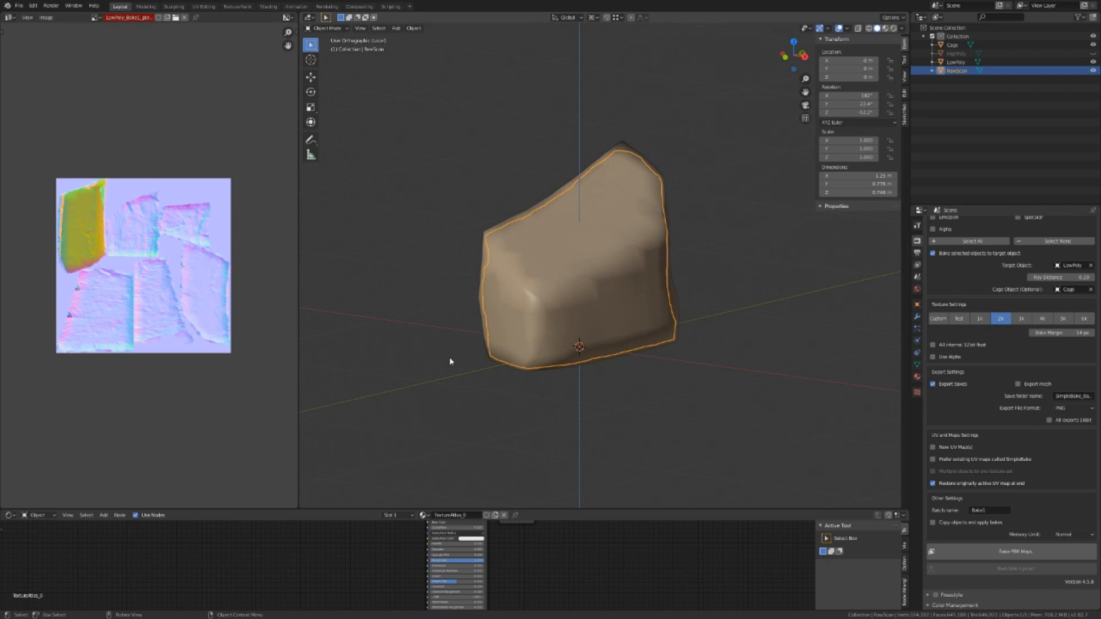
{"action": "left_click", "coordinate": [956, 63]}
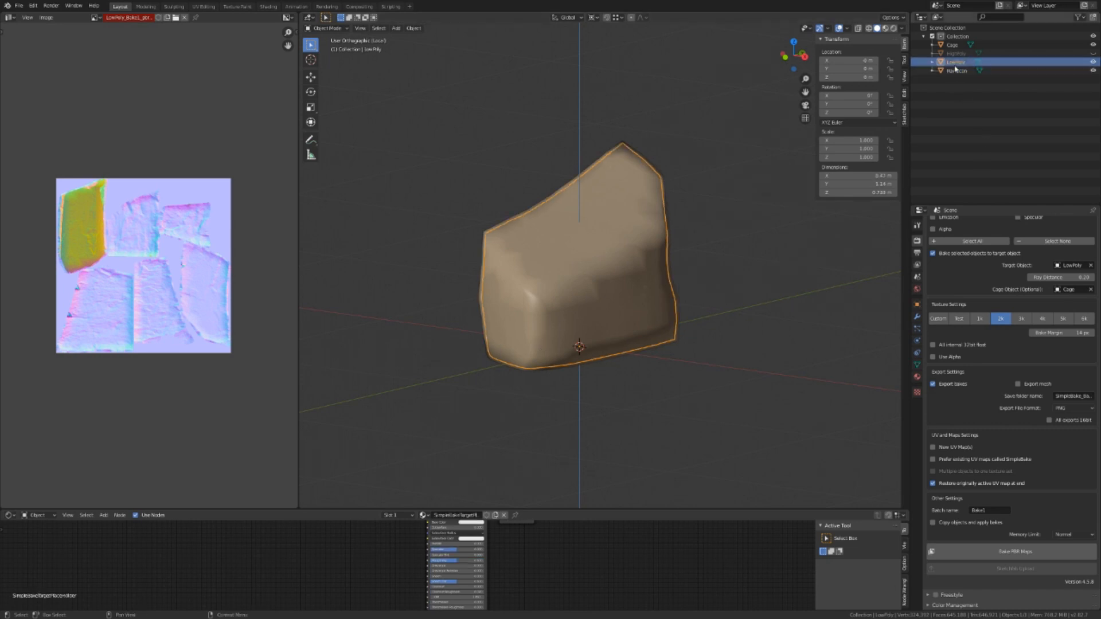
{"action": "key", "text": "Tab"}
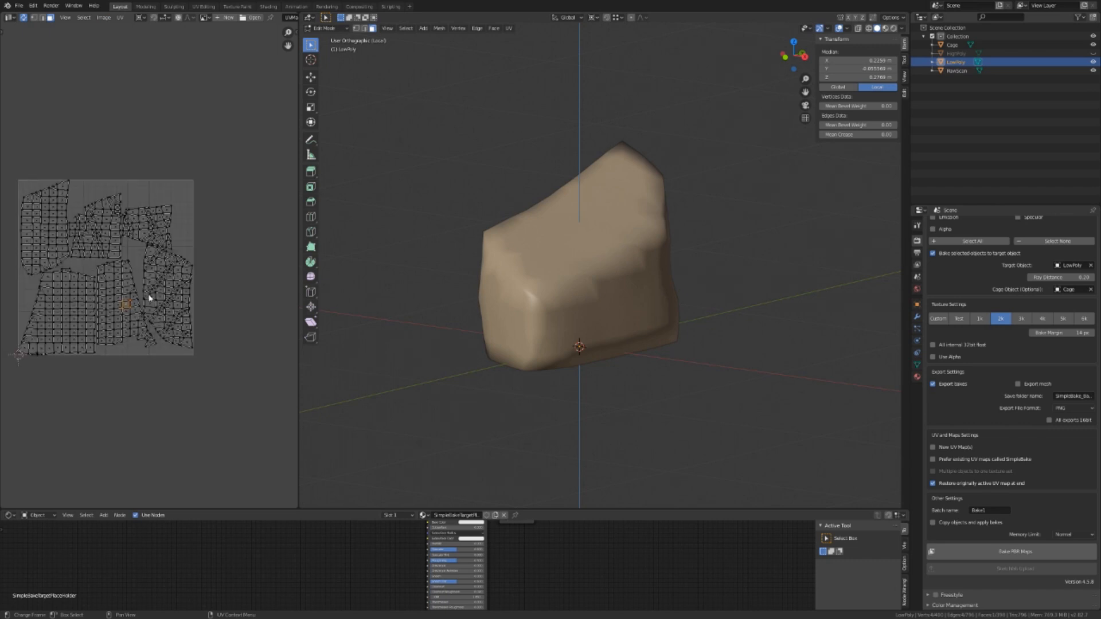
{"action": "left_click", "coordinate": [63, 212]}
{"action": "key", "text": "l"}
{"action": "middle_click_drag", "start_coordinate": [93, 278], "coordinate": [110, 272]}
{"action": "middle_click_drag", "start_coordinate": [571, 355], "coordinate": [635, 279]}
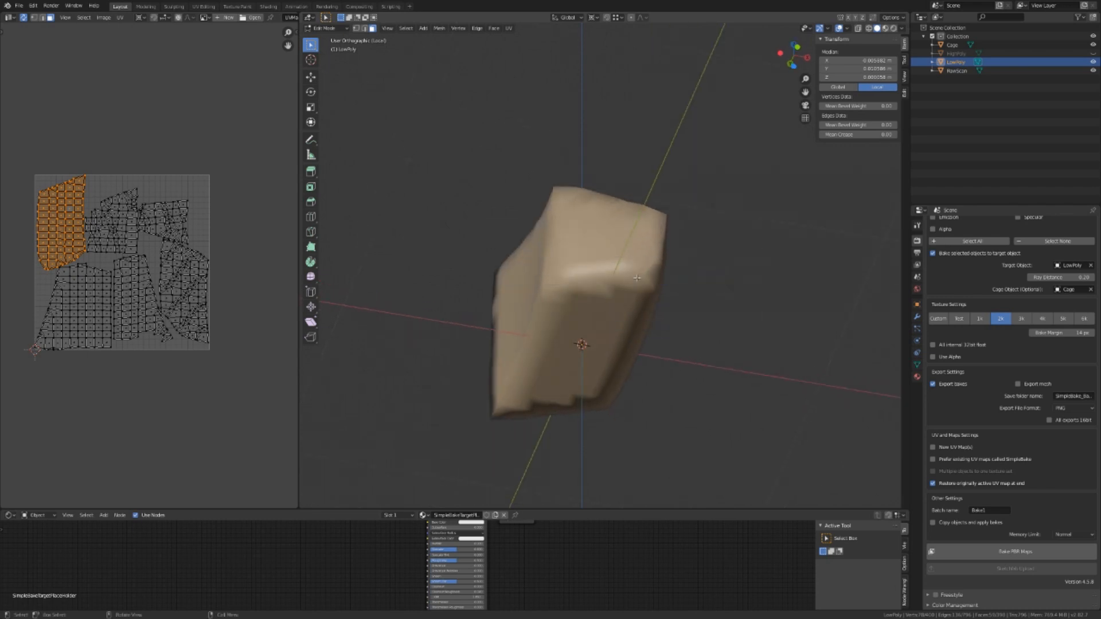
{"action": "middle_click_drag", "start_coordinate": [468, 198], "coordinate": [531, 264]}
{"action": "key", "text": "z"}
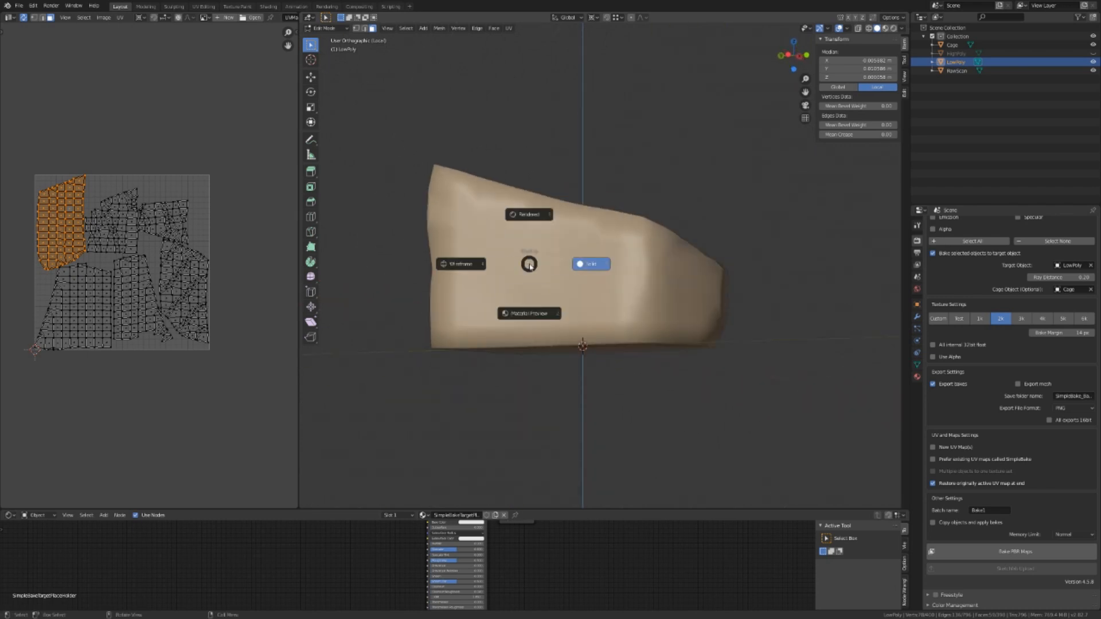
{"action": "key", "text": "4"}
{"action": "middle_click_drag", "start_coordinate": [592, 249], "coordinate": [486, 285]}
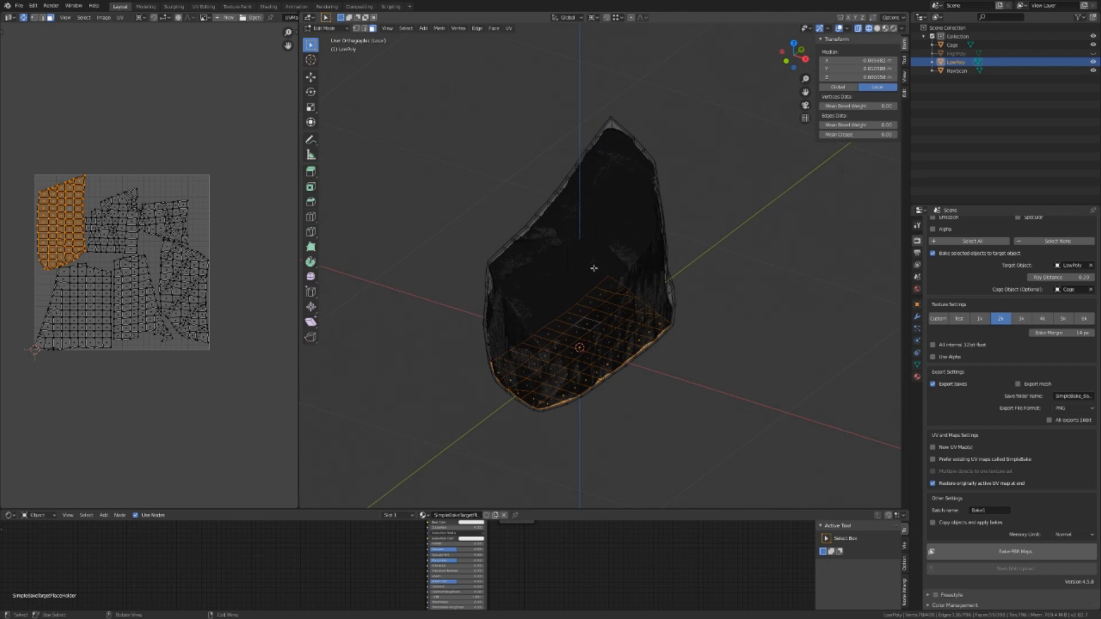
- Isolate LowPoly in solid shading with RawScan hidden, and delete its selected bottom faces
{"action": "key", "text": "Tab"}
{"action": "middle_click_drag", "start_coordinate": [597, 277], "coordinate": [612, 253]}
{"action": "key", "text": "KP_Divide"}
{"action": "key", "text": "shift+z"}
{"action": "left_click", "coordinate": [1093, 70]}
{"action": "middle_click_drag", "start_coordinate": [666, 179], "coordinate": [617, 301]}
{"action": "scroll", "coordinate": [618, 181], "scroll_direction": "up", "scroll_amount": 4}
{"action": "key", "text": "Tab"}
{"action": "key", "text": "Tab"}
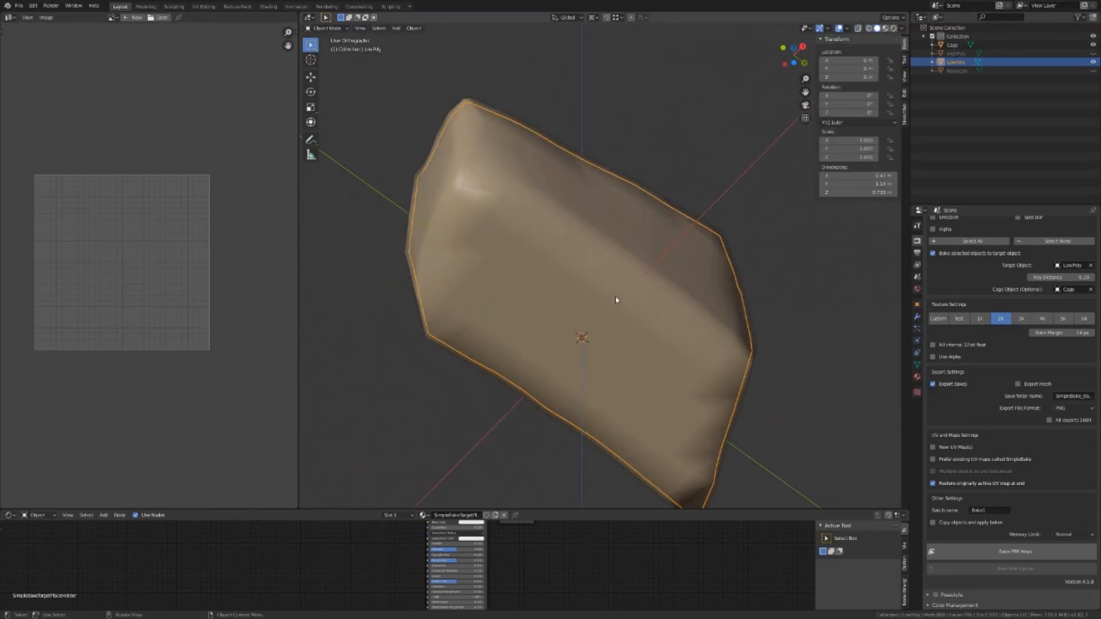
{"action": "key", "text": "Tab"}
{"action": "middle_click_drag", "start_coordinate": [615, 300], "coordinate": [602, 271]}
{"action": "key", "text": "g"}
{"action": "left_click", "coordinate": [603, 275]}
{"action": "key", "text": "x"}
{"action": "left_click", "coordinate": [634, 425]}
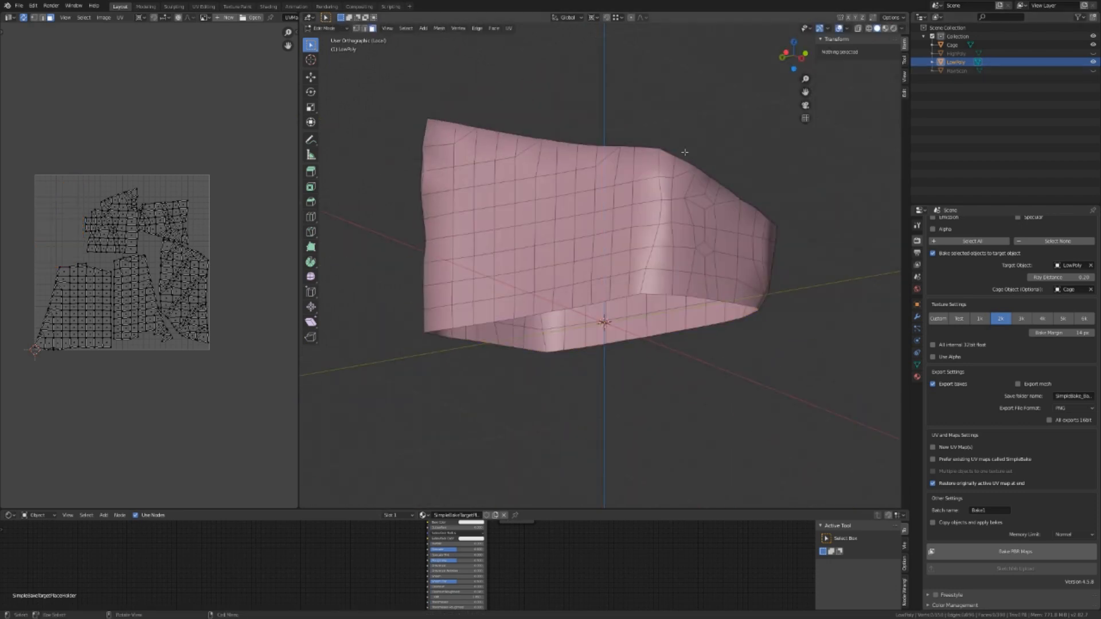
- Isolate Cage, select its linked bottom faces and flatten them by scaling to 0 along Z
{"action": "key", "text": "Tab"}
{"action": "key", "text": "KP_Divide"}
{"action": "left_click", "coordinate": [672, 252]}
{"action": "key", "text": "KP_Divide"}
{"action": "key", "text": "Tab"}
{"action": "left_click", "coordinate": [653, 334]}
{"action": "key", "text": "l"}
{"action": "middle_click_drag", "start_coordinate": [653, 334], "coordinate": [596, 407]}
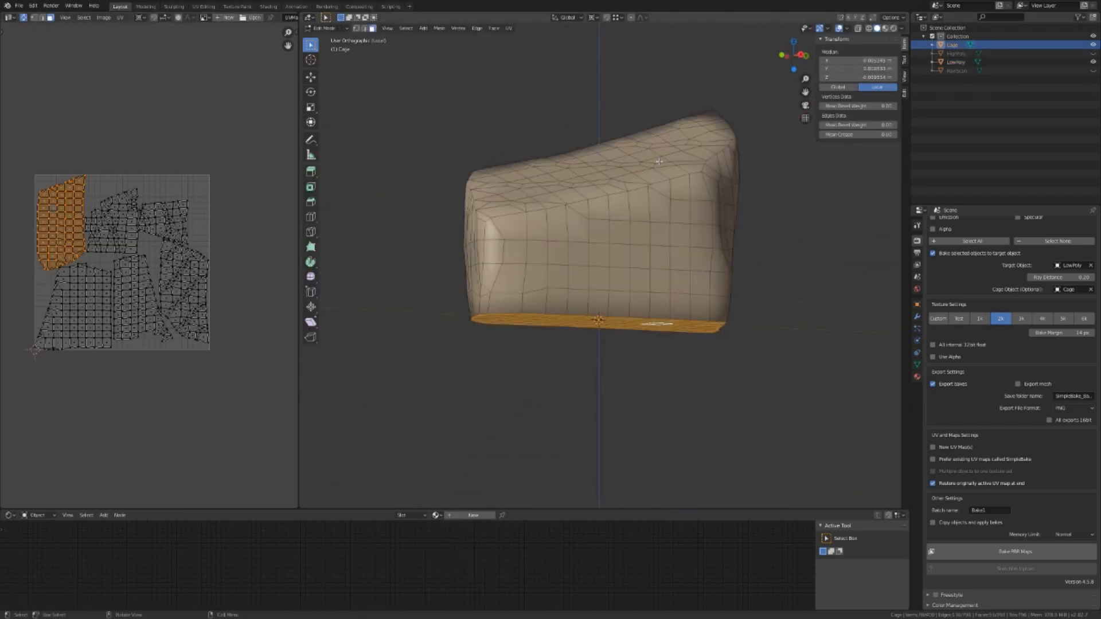
{"action": "key", "text": "s"}
{"action": "key", "text": "z"}
{"action": "key", "text": "0"}
{"action": "key", "text": "Return"}
- Delete Cage's flattened bottom faces, leave the isolated view and make RawScan visible again
{"action": "key", "text": "x"}
{"action": "key", "text": "f"}
{"action": "key", "text": "Tab"}
{"action": "key", "text": "KP_Divide"}
{"action": "middle_click_drag", "start_coordinate": [673, 197], "coordinate": [727, 312]}
{"action": "left_click", "coordinate": [1091, 70]}
{"action": "scroll", "coordinate": [725, 366], "scroll_direction": "up", "scroll_amount": 1}
{"action": "scroll", "coordinate": [725, 367], "scroll_direction": "down", "scroll_amount": 3}
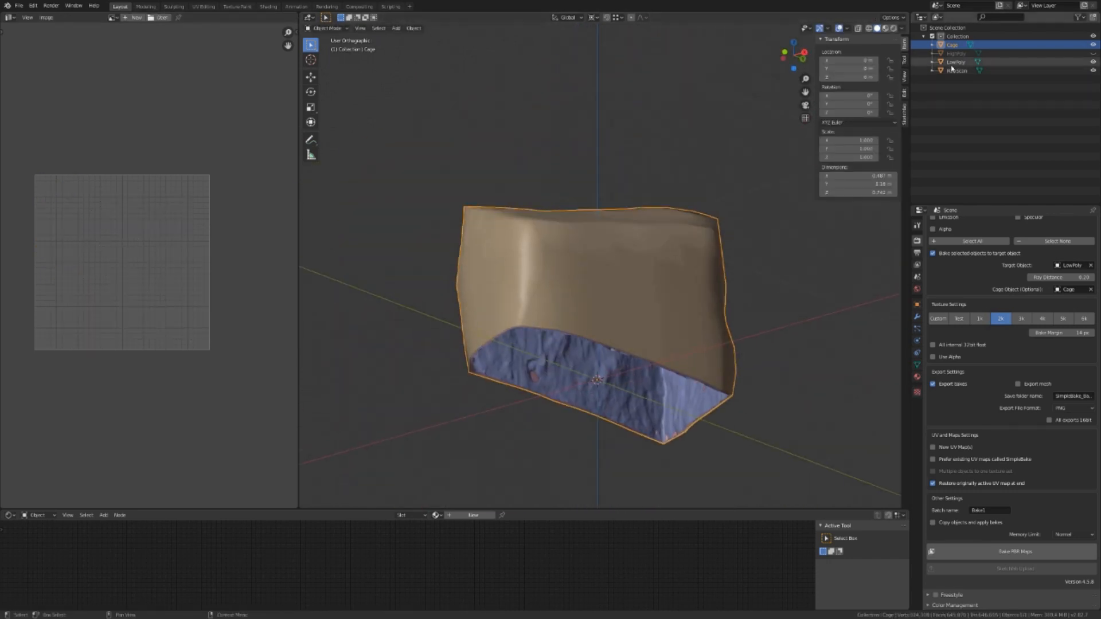
- Unwrap the open-bottomed LowPoly mesh again and maximize the UV editor
{"action": "left_click", "coordinate": [954, 62]}
{"action": "key", "text": "Tab"}
{"action": "key", "text": "u"}
{"action": "left_click", "coordinate": [723, 179]}
{"action": "key", "text": "ctrl+space"}
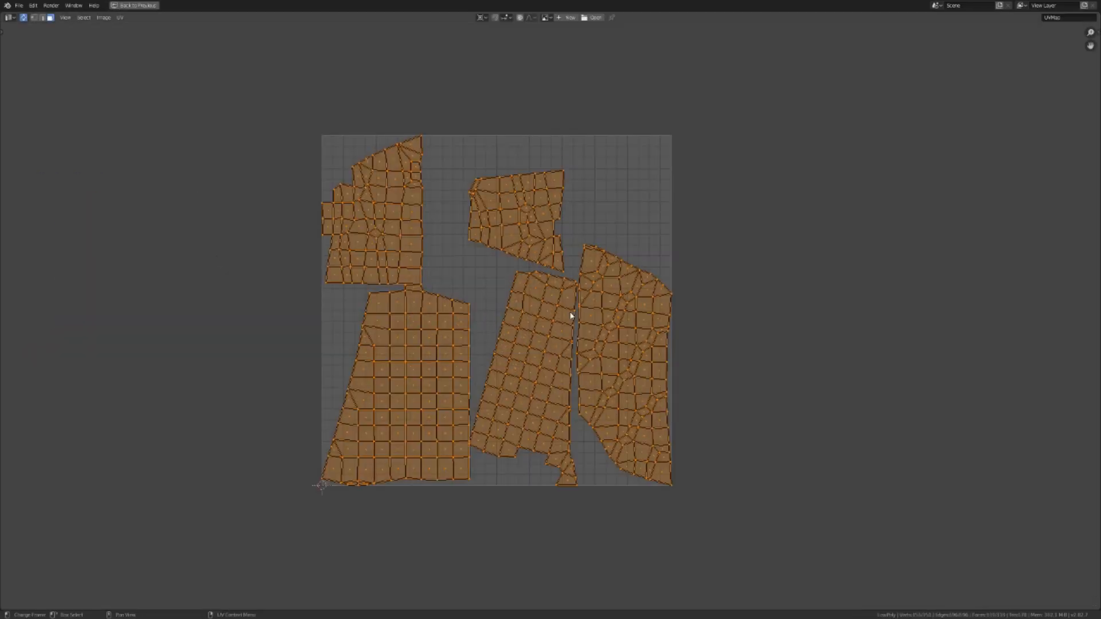
- Move the small upper-middle UV island outside the UV square, to its right side
{"action": "left_click", "coordinate": [467, 195]}
{"action": "key", "text": "ctrl+l"}
{"action": "key", "text": "g"}
{"action": "left_click", "coordinate": [869, 233]}
- Rotate the upper-left UV island 90 degrees and place it just above the large lower-left island
{"action": "left_click", "coordinate": [262, 214]}
{"action": "key", "text": "ctrl+l"}
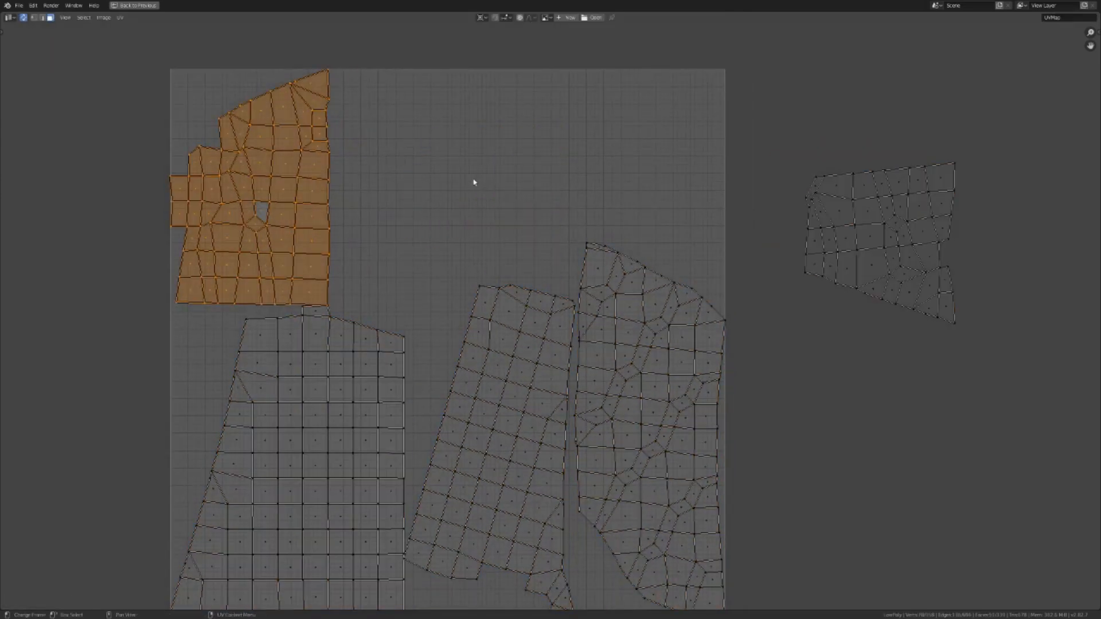
{"action": "key", "text": "r"}
{"action": "key", "text": "9"}
{"action": "key", "text": "0"}
{"action": "key", "text": "Return"}
{"action": "scroll", "coordinate": [534, 354], "scroll_direction": "down", "scroll_amount": 7}
{"action": "key", "text": "g"}
{"action": "left_click", "coordinate": [473, 260]}
{"action": "scroll", "coordinate": [474, 260], "scroll_direction": "up", "scroll_amount": 7}
{"action": "key", "text": "g"}
{"action": "left_click", "coordinate": [491, 288]}
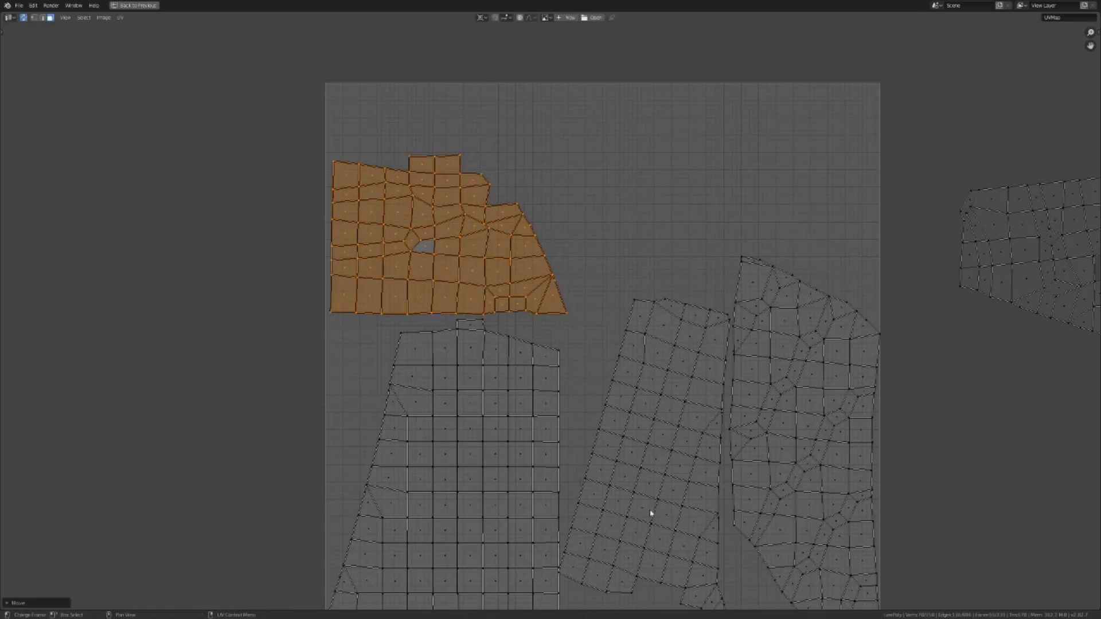
- Change the pivot point, straighten the tilted lower-middle UV island and place it against the large lower-left island
{"action": "left_click", "coordinate": [643, 508]}
{"action": "key", "text": "ctrl+l"}
{"action": "left_click", "coordinate": [482, 17]}
{"action": "left_click", "coordinate": [486, 39]}
{"action": "middle_click_drag", "start_coordinate": [918, 530], "coordinate": [831, 346]}
{"action": "key", "text": "r"}
{"action": "left_click", "coordinate": [818, 313]}
{"action": "key", "text": "g"}
{"action": "left_click", "coordinate": [820, 307]}
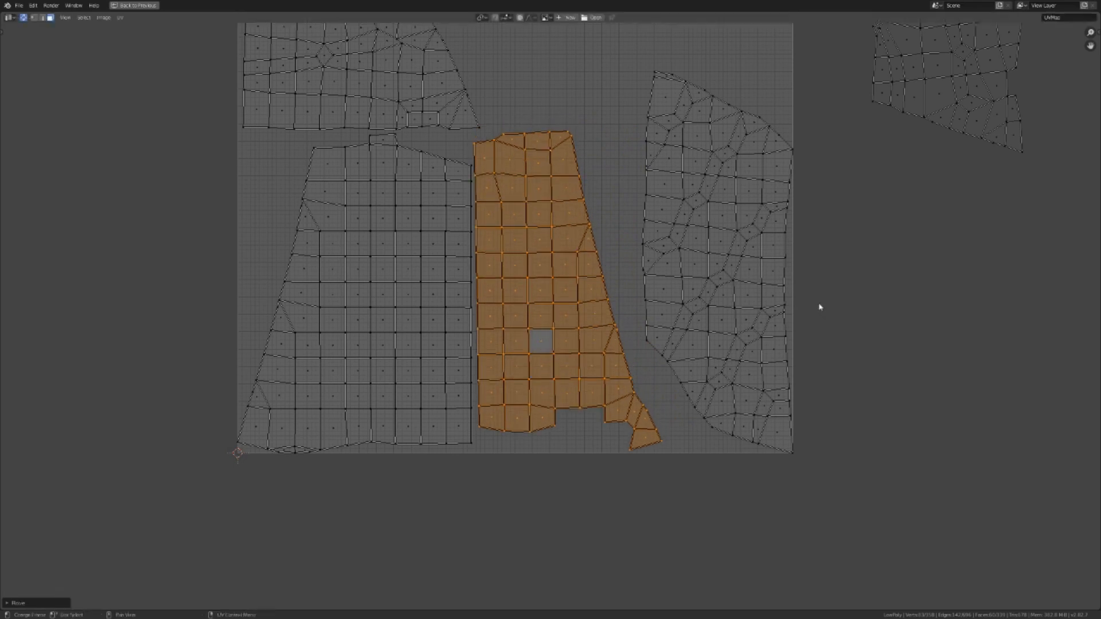
- Move the tall right-hand UV island slightly inward, closer to the lower-middle island
{"action": "scroll", "coordinate": [649, 264], "scroll_direction": "down", "scroll_amount": 2}
{"action": "middle_click_drag", "start_coordinate": [649, 264], "coordinate": [683, 361]}
{"action": "left_click", "coordinate": [681, 362]}
{"action": "key", "text": "ctrl+l"}
{"action": "key", "text": "g"}
{"action": "left_click", "coordinate": [656, 306]}
- Move the small outlying UV island back into the gap between the upper-left and right-hand islands and rotate it to fit
{"action": "left_click", "coordinate": [839, 235]}
{"action": "key", "text": "ctrl+l"}
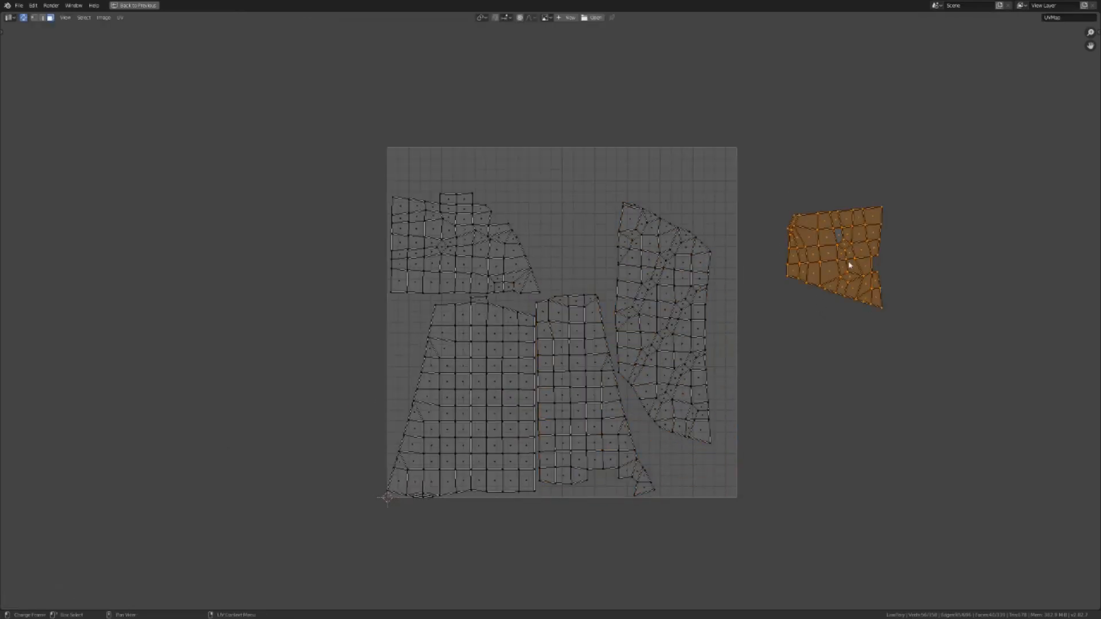
{"action": "key", "text": "g"}
{"action": "left_click", "coordinate": [593, 247]}
{"action": "key", "text": "r"}
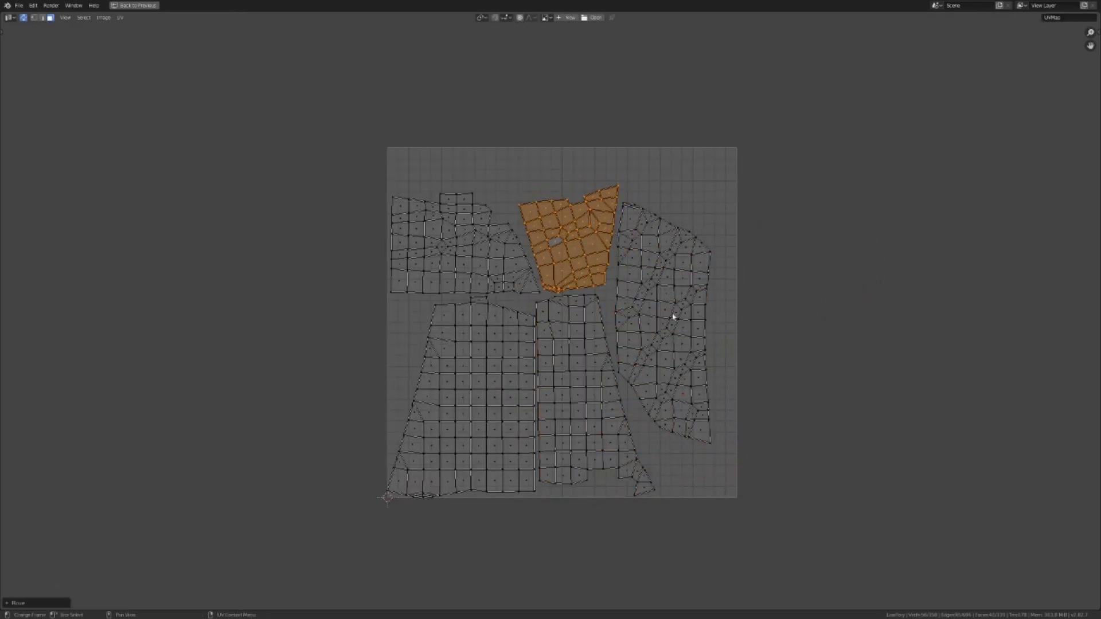
{"action": "left_click", "coordinate": [673, 314]}
- Scale all UV islands up from the 2D cursor to fill the UV square, and restore the normal layout
{"action": "key", "text": "a"}
{"action": "left_click", "coordinate": [483, 17]}
{"action": "left_click", "coordinate": [491, 50]}
{"action": "key", "text": "s"}
{"action": "left_click", "coordinate": [62, 245]}
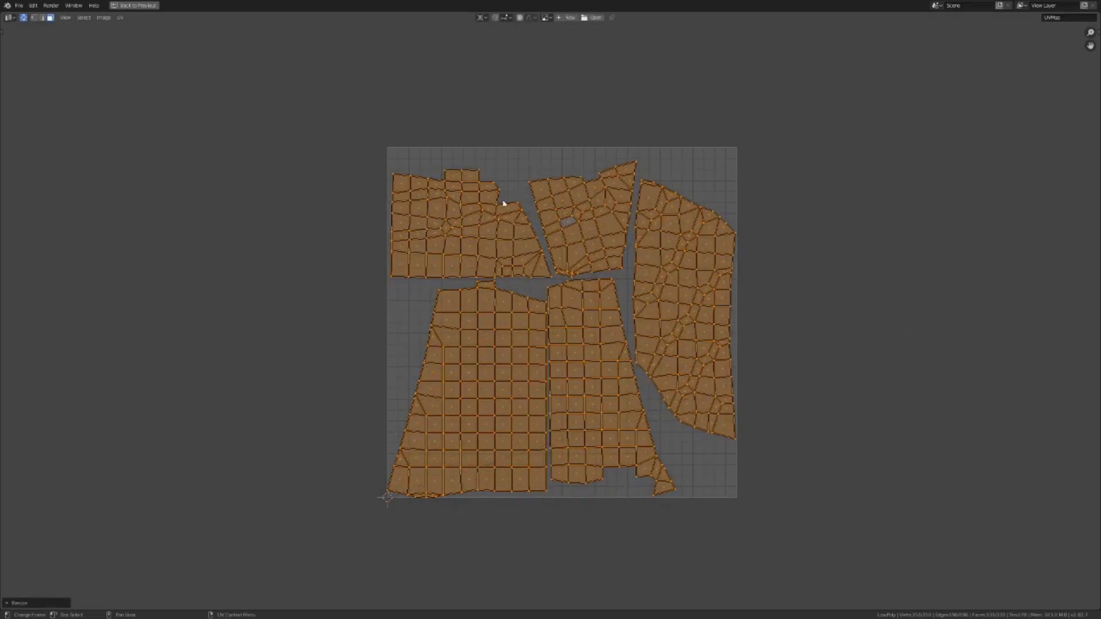
{"action": "key", "text": "ctrl+space"}
- Select RawScan, save the file and bake the PBR maps again, and check the new normal map
{"action": "key", "text": "Tab"}
{"action": "left_click", "coordinate": [956, 71]}
{"action": "key", "text": "ctrl+s"}
{"action": "left_click", "coordinate": [974, 551]}
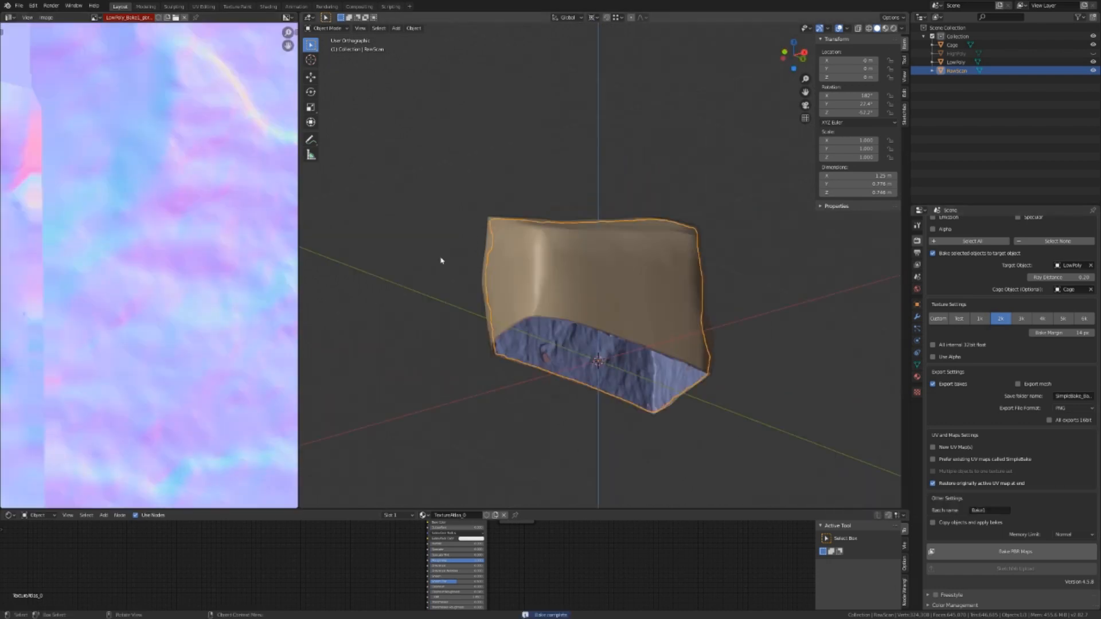
{"action": "scroll", "coordinate": [226, 304], "scroll_direction": "down", "scroll_amount": 8}
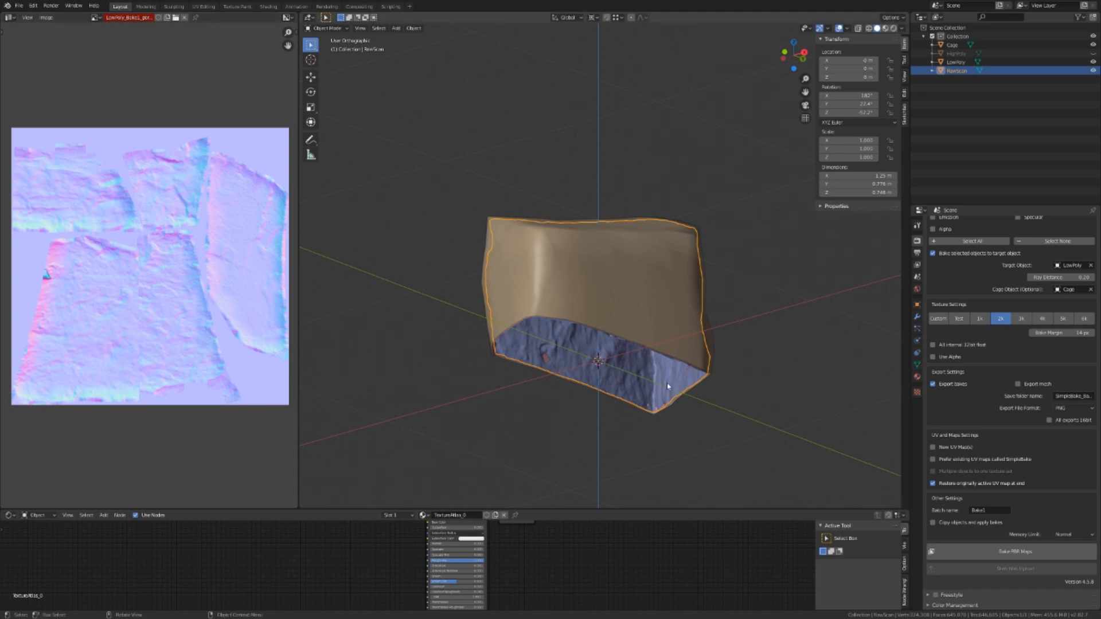
{"action": "middle_click_drag", "start_coordinate": [663, 377], "coordinate": [652, 406]}
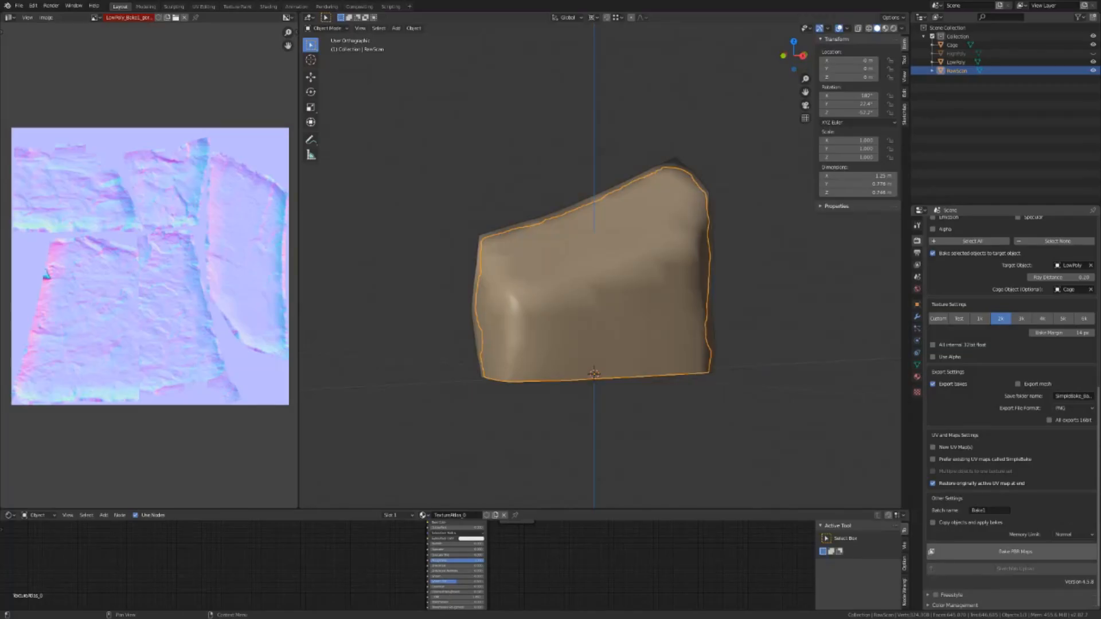
- Hide RawScan and add two new collections under the Scene Collection
{"action": "left_click", "coordinate": [1094, 72]}
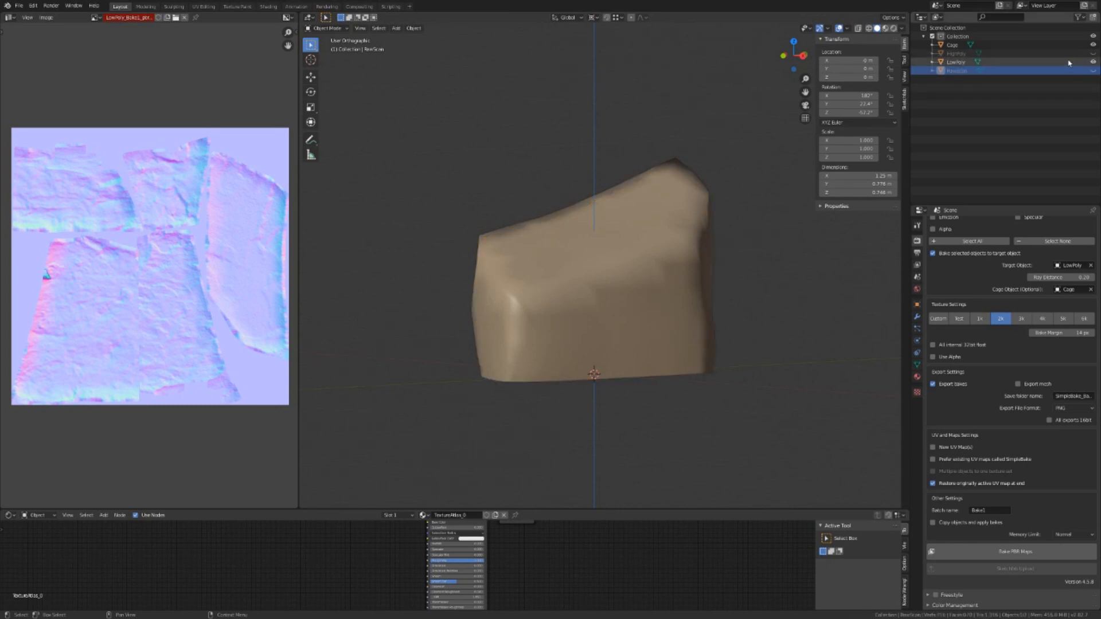
{"action": "left_click", "coordinate": [1068, 62]}
{"action": "left_click", "coordinate": [950, 29]}
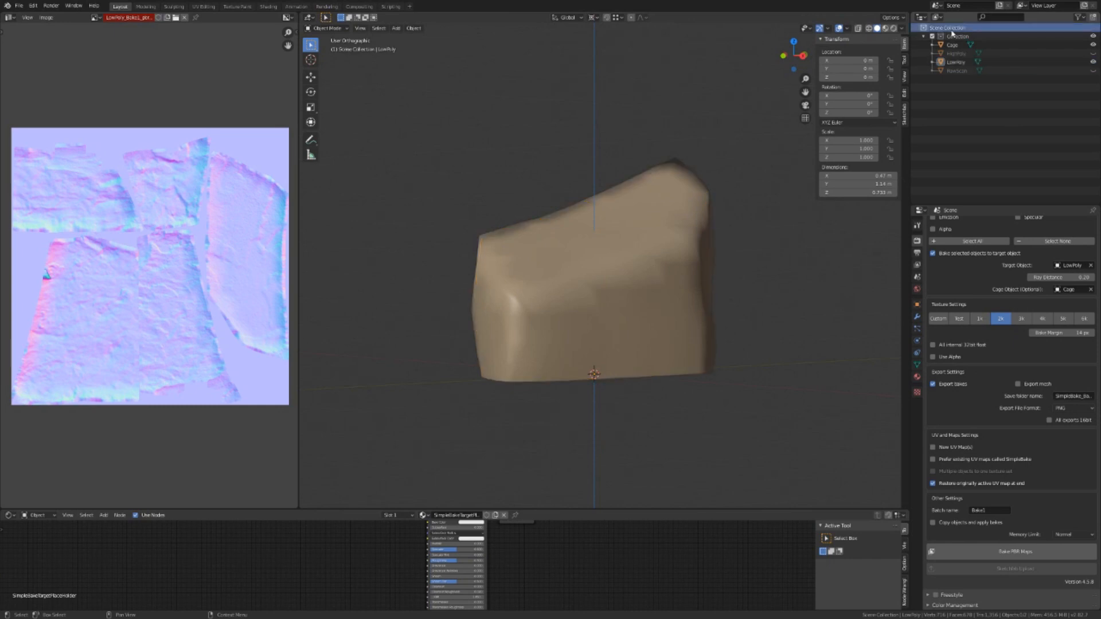
{"action": "right_click", "coordinate": [952, 33]}
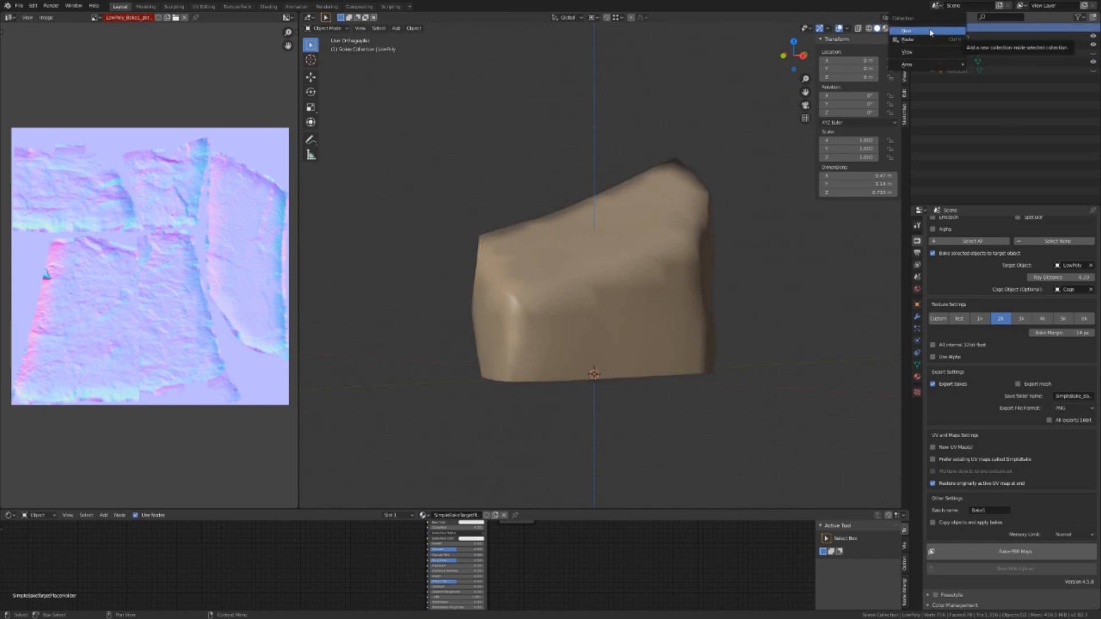
{"action": "left_click", "coordinate": [930, 31]}
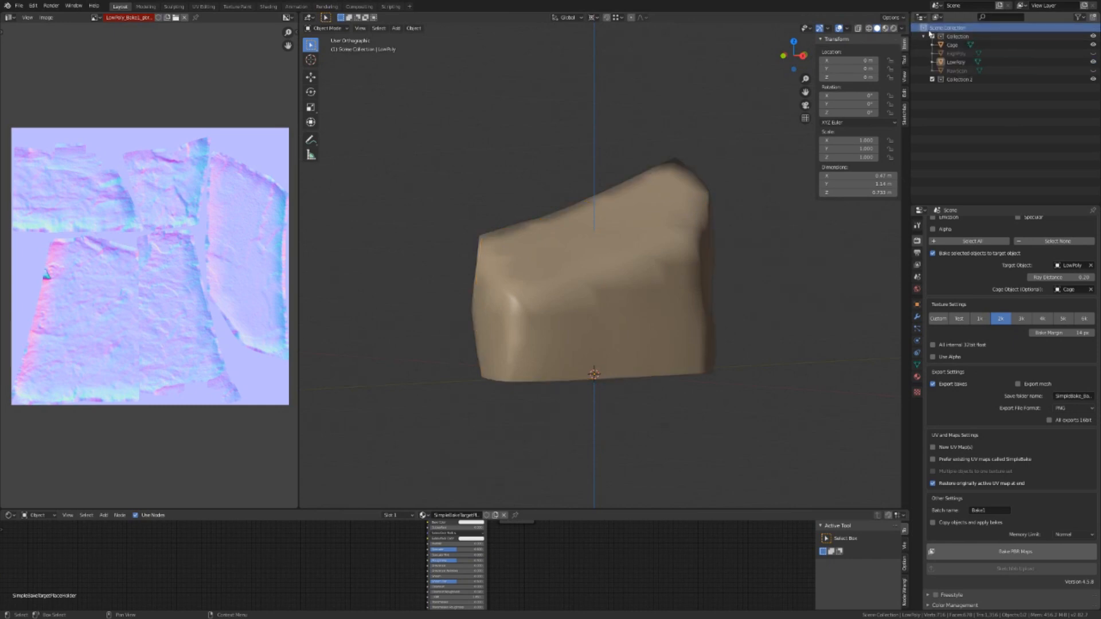
{"action": "right_click", "coordinate": [929, 33]}
{"action": "left_click", "coordinate": [930, 32]}
- Rename the two new collections HighPoly and LowPoly
{"action": "left_click", "coordinate": [971, 79]}
{"action": "type", "text": "H"}
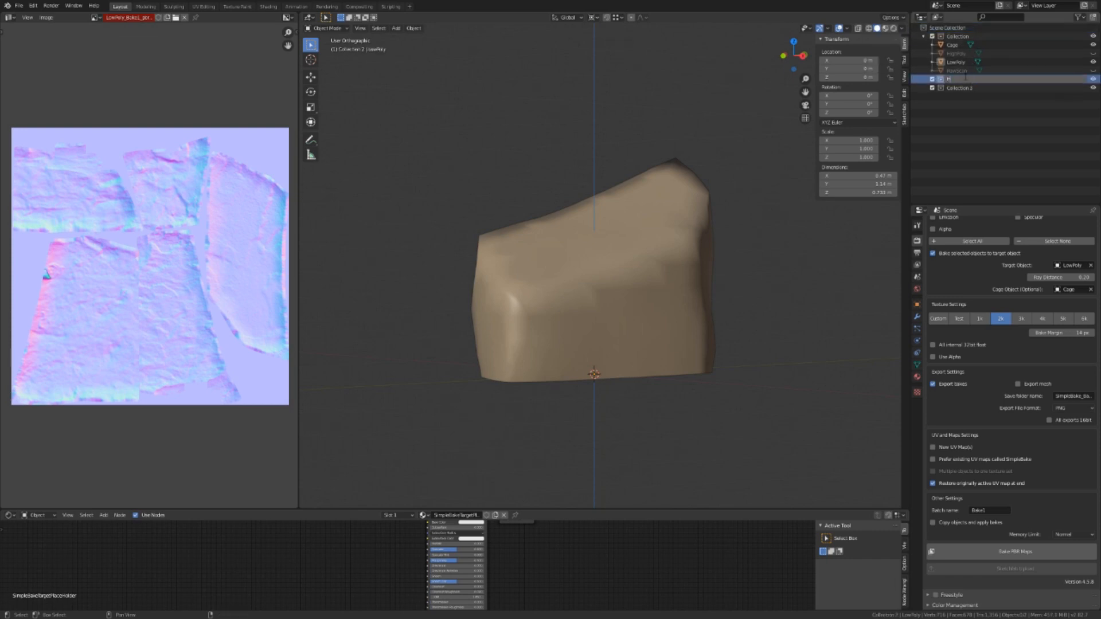
{"action": "type", "text": "ighPoly"}
{"action": "key", "text": "Return"}
{"action": "left_click", "coordinate": [958, 88]}
{"action": "double_click", "coordinate": [958, 88]}
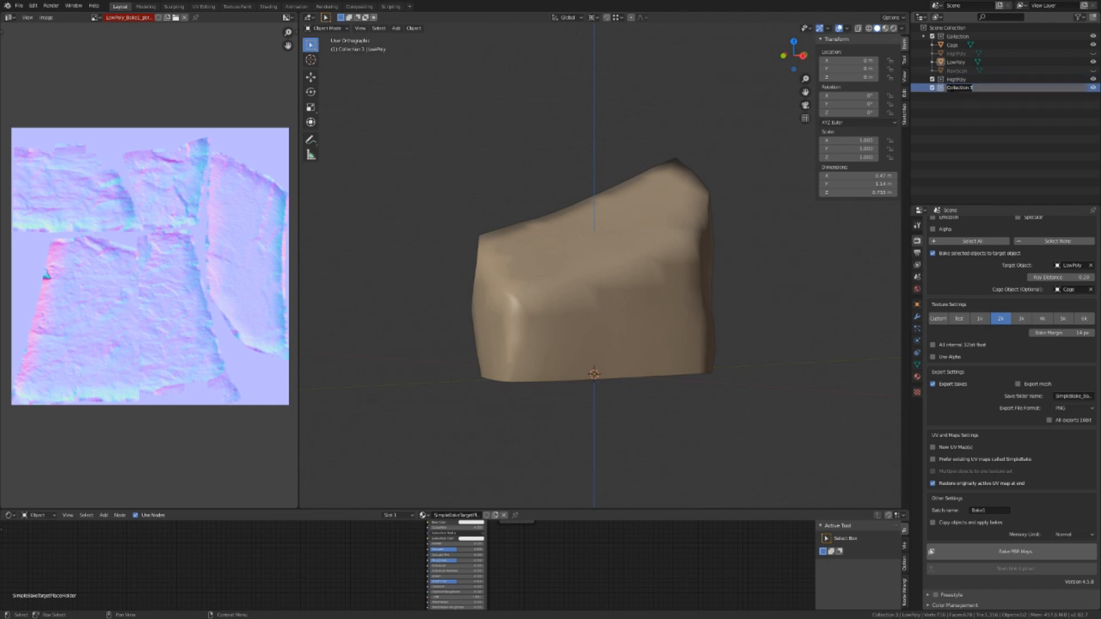
{"action": "type", "text": "LowPoly"}
{"action": "key", "text": "Return"}
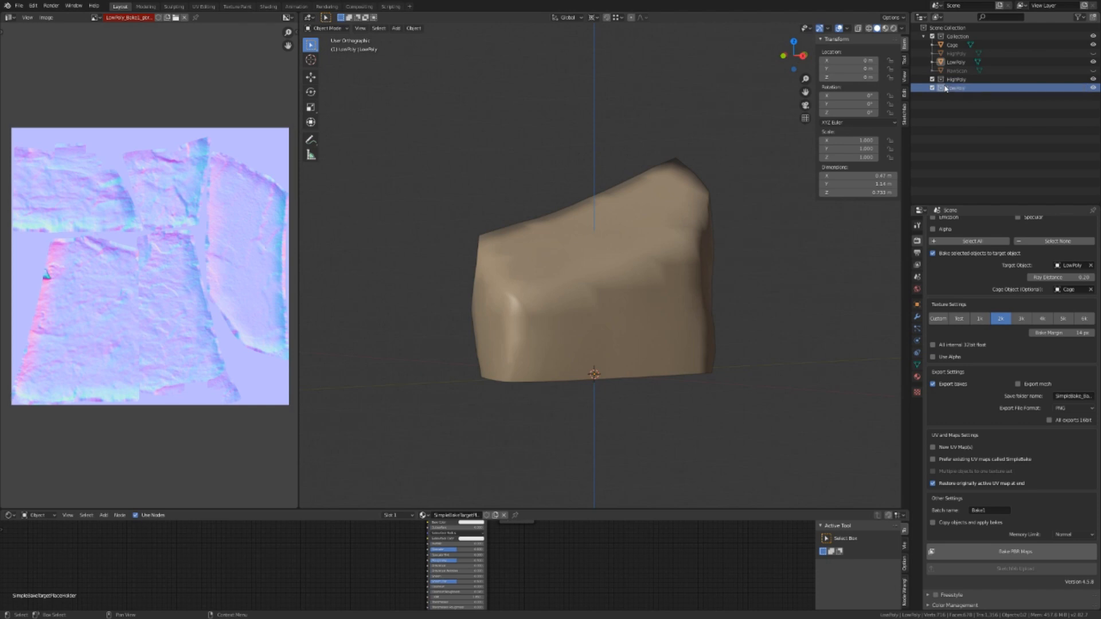
- Delete Cage and move the HighPoly and LowPoly objects into their matching collections
{"action": "left_click", "coordinate": [954, 46]}
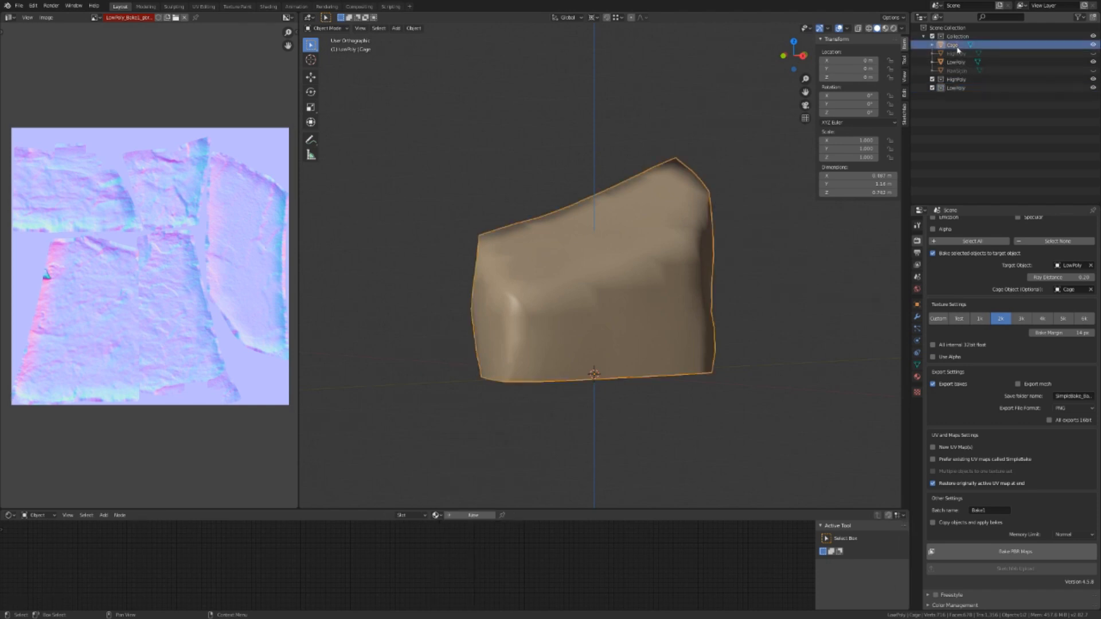
{"action": "key", "text": "Delete"}
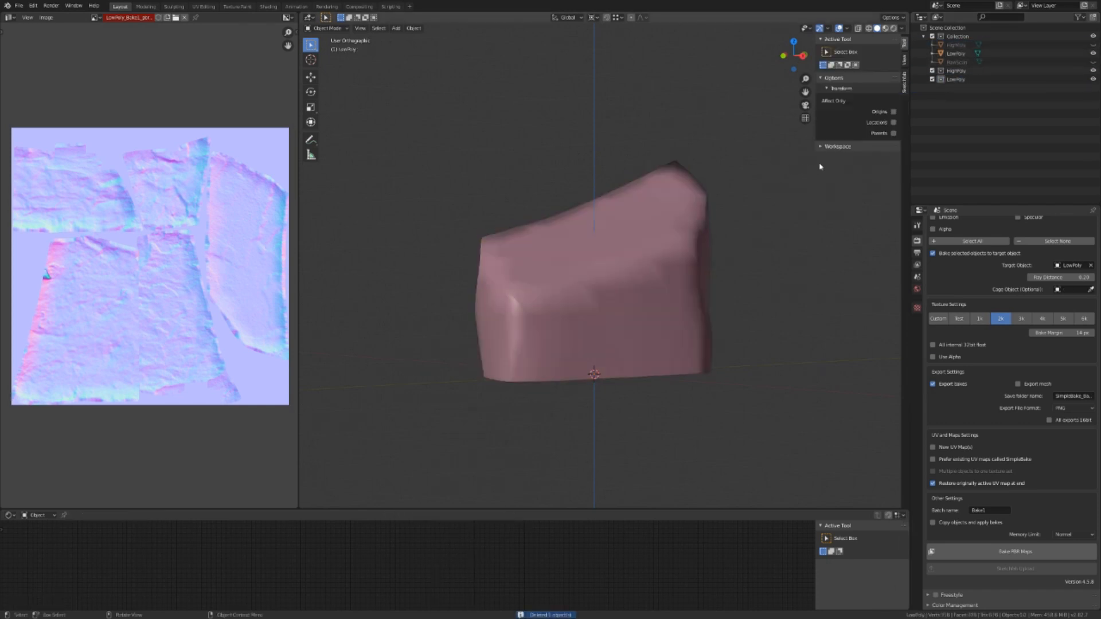
{"action": "mouse_move", "coordinate": [950, 56]}
{"action": "left_mouse_down"}
{"action": "mouse_move", "coordinate": [956, 81]}
{"action": "mouse_move", "coordinate": [966, 62]}
{"action": "left_mouse_up"}
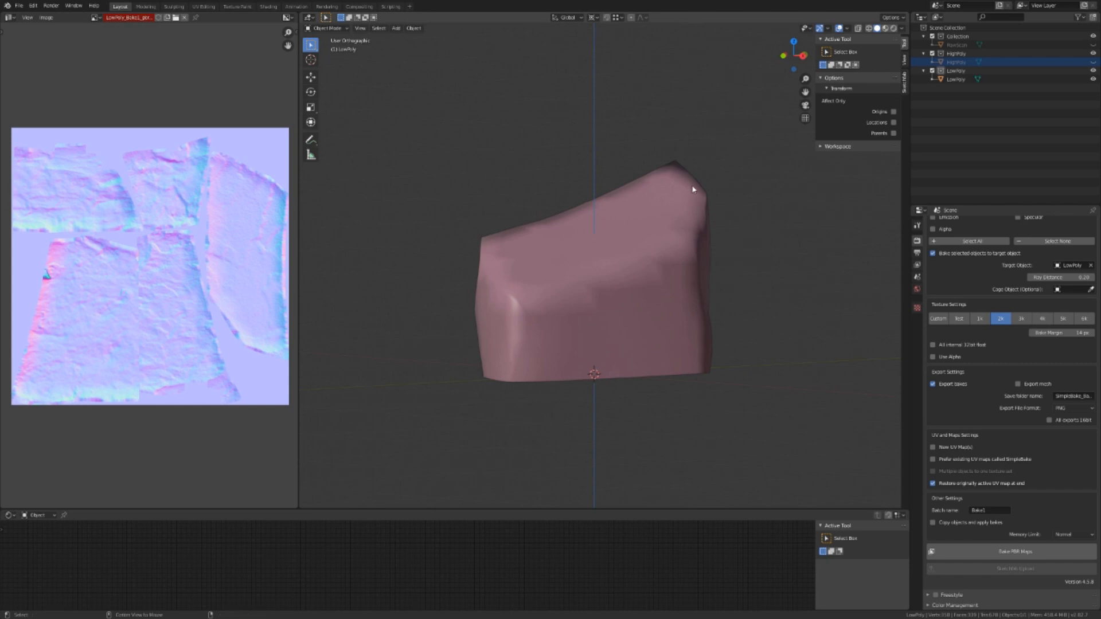
- Unhide all objects and exclude the HighPoly collection and the original Collection from the view layer
{"action": "key", "text": "alt+h"}
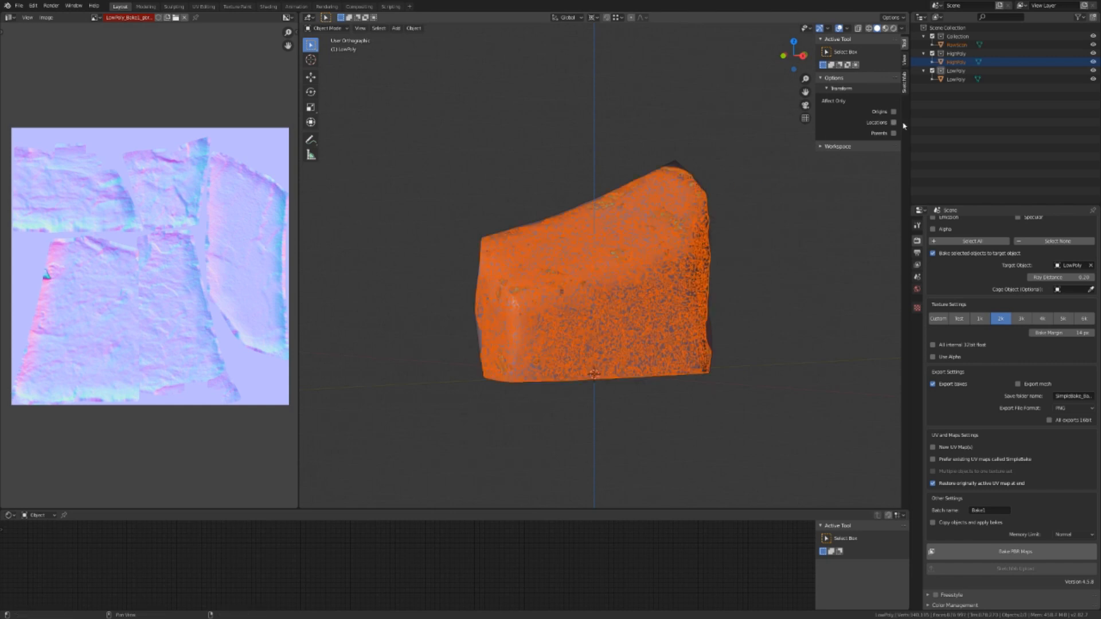
{"action": "left_click", "coordinate": [964, 126]}
{"action": "left_click", "coordinate": [932, 53]}
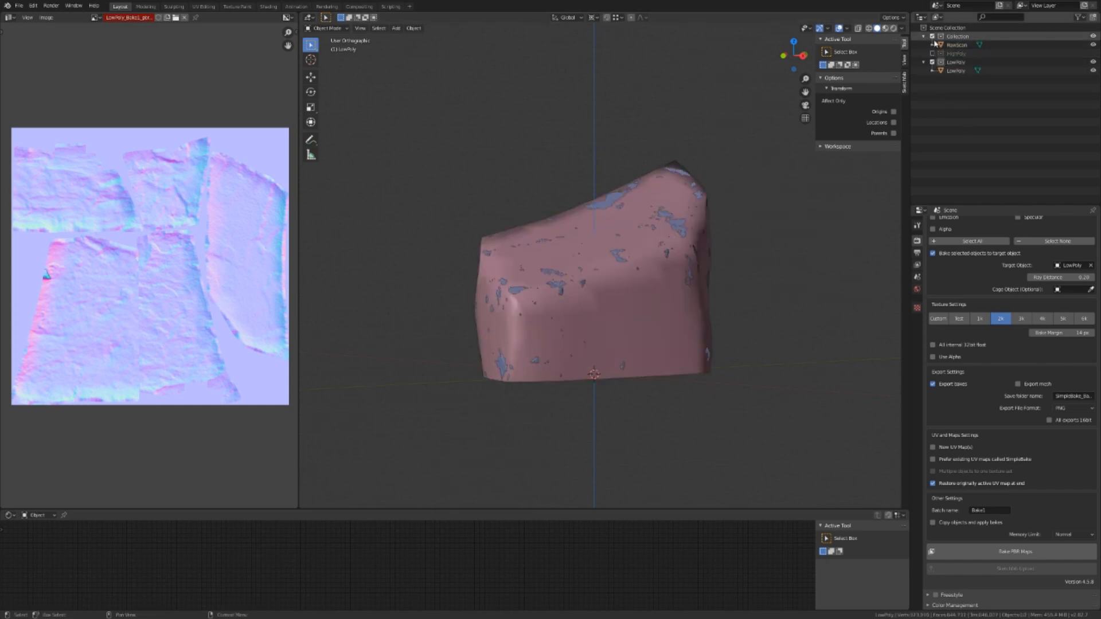
{"action": "left_click", "coordinate": [932, 36]}
- Show the viewport in Material Preview, enlarge the shader editor and select LowPoly to display its material nodes
{"action": "middle_click_drag", "start_coordinate": [634, 240], "coordinate": [695, 238]}
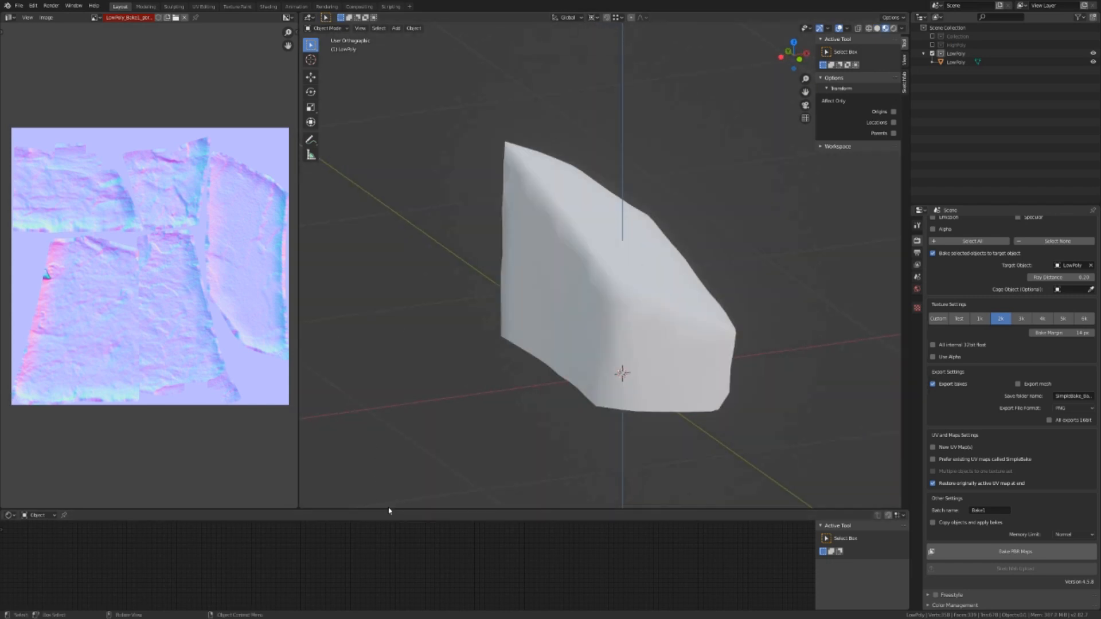
{"action": "left_click_drag", "start_coordinate": [394, 509], "coordinate": [421, 347]}
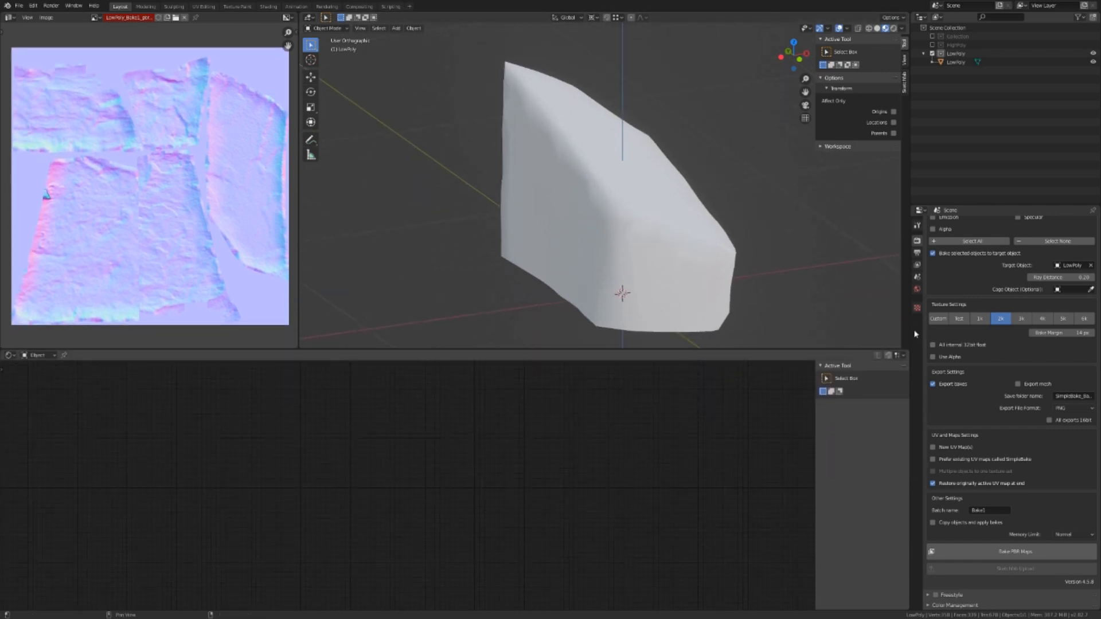
{"action": "left_click", "coordinate": [650, 235]}
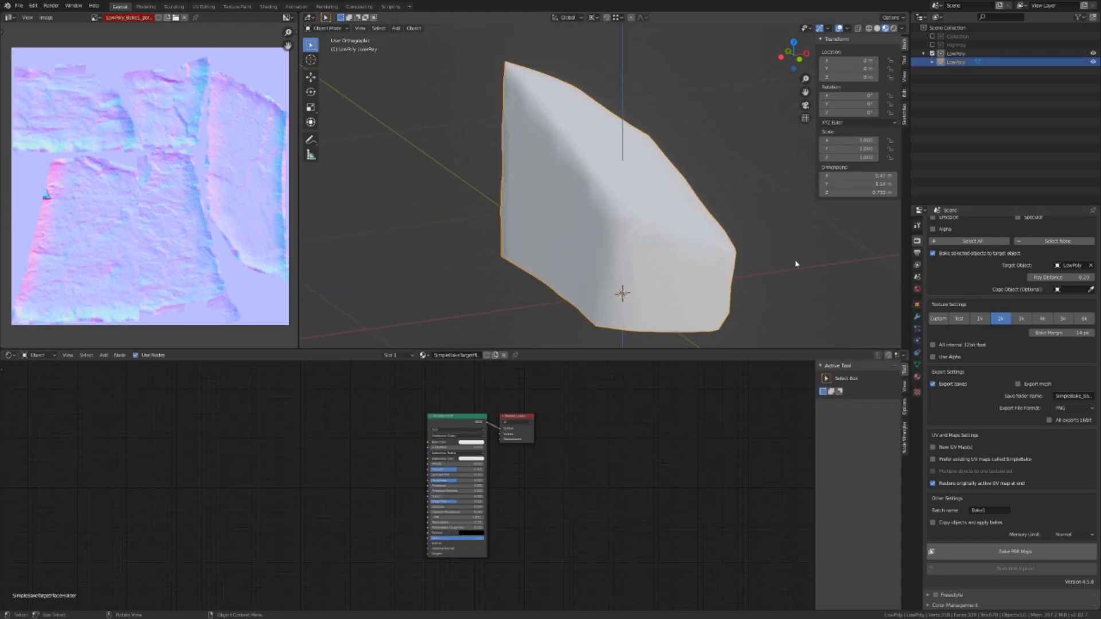
- Rename the LowPoly object's placeholder material to Rock_LowPoly
{"action": "left_click", "coordinate": [917, 376]}
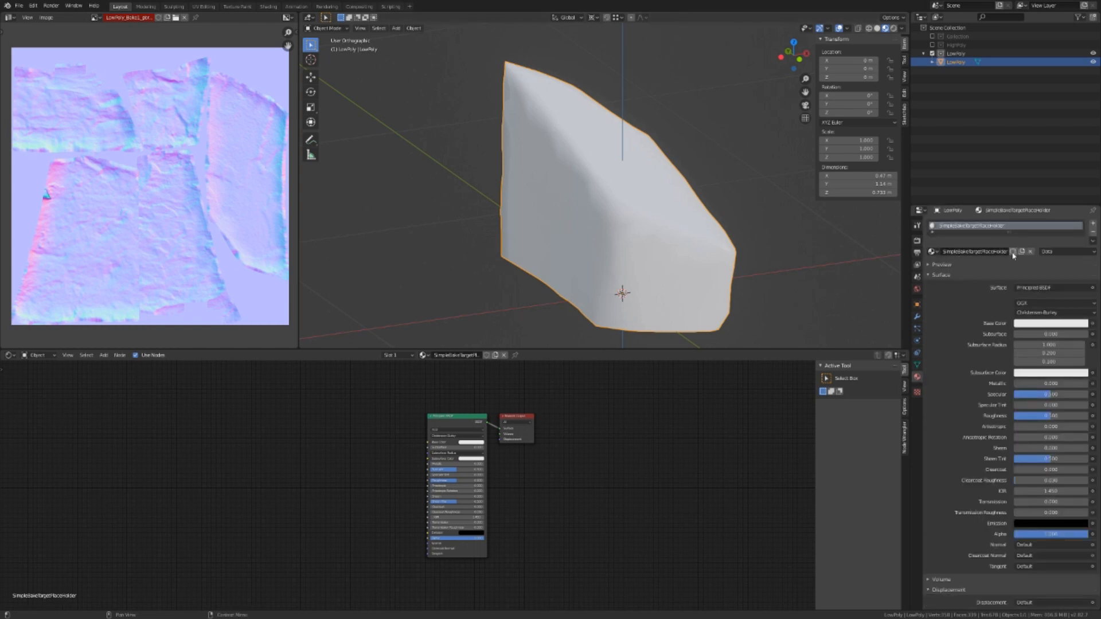
{"action": "double_click", "coordinate": [1005, 226]}
{"action": "type", "text": "LowPoly"}
{"action": "key", "text": "Return"}
{"action": "key", "text": "Home"}
{"action": "type", "text": "Rock_"}
{"action": "key", "text": "Return"}
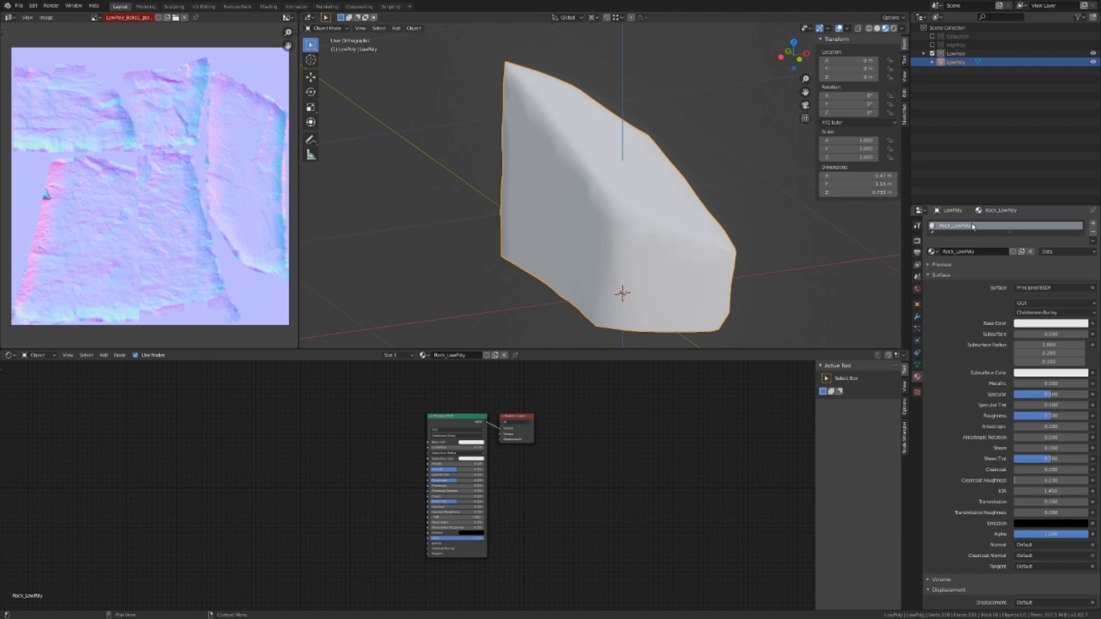
- Add an Image Texture node beside the Principled BSDF and place a duplicate of it below
{"action": "scroll", "coordinate": [566, 489], "scroll_direction": "up", "scroll_amount": 2}
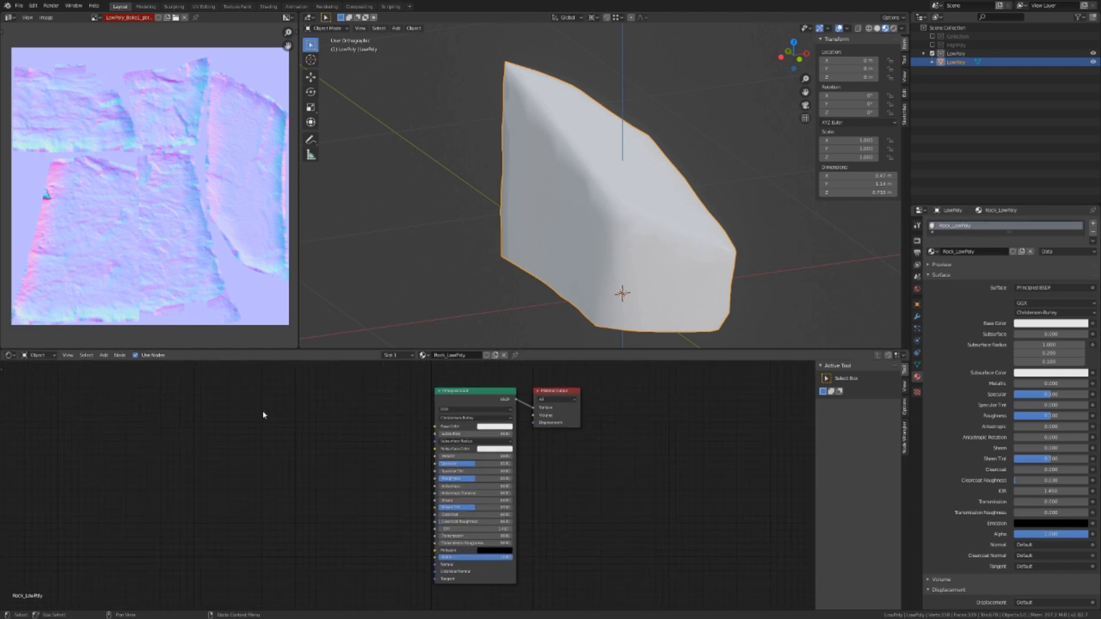
{"action": "key", "text": "shift+a"}
{"action": "left_click", "coordinate": [242, 418]}
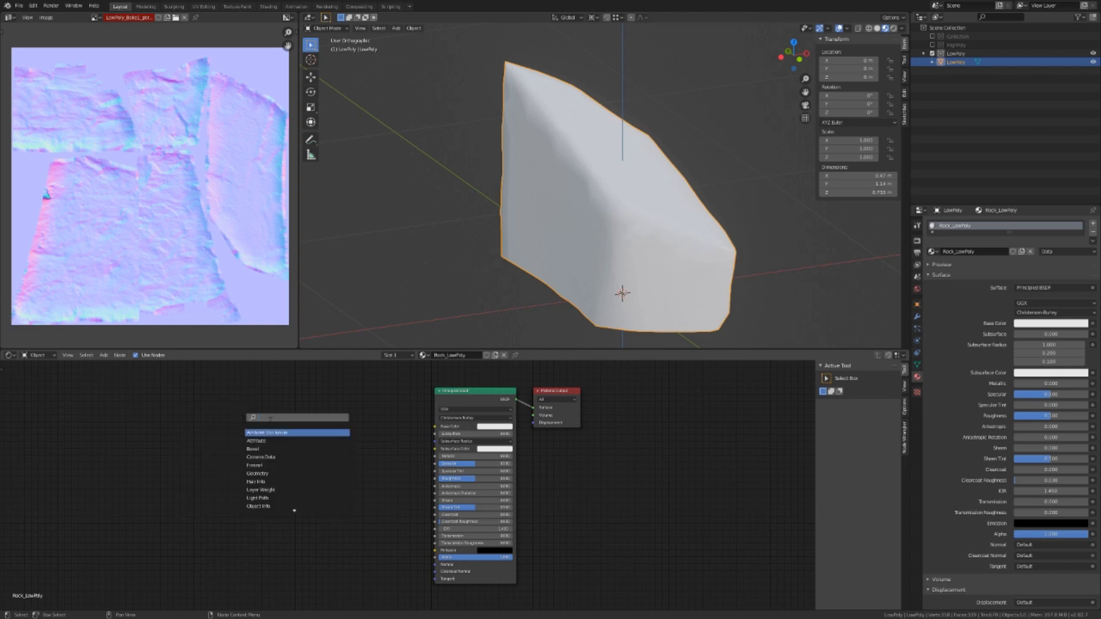
{"action": "type", "text": "image"}
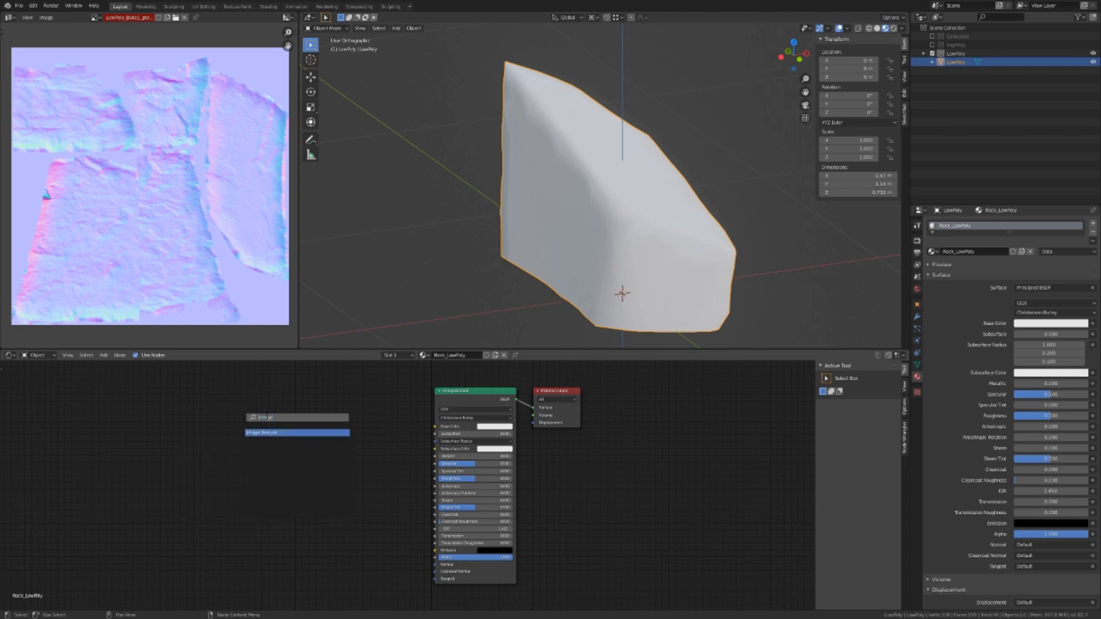
{"action": "key", "text": "Return"}
{"action": "left_click", "coordinate": [228, 386]}
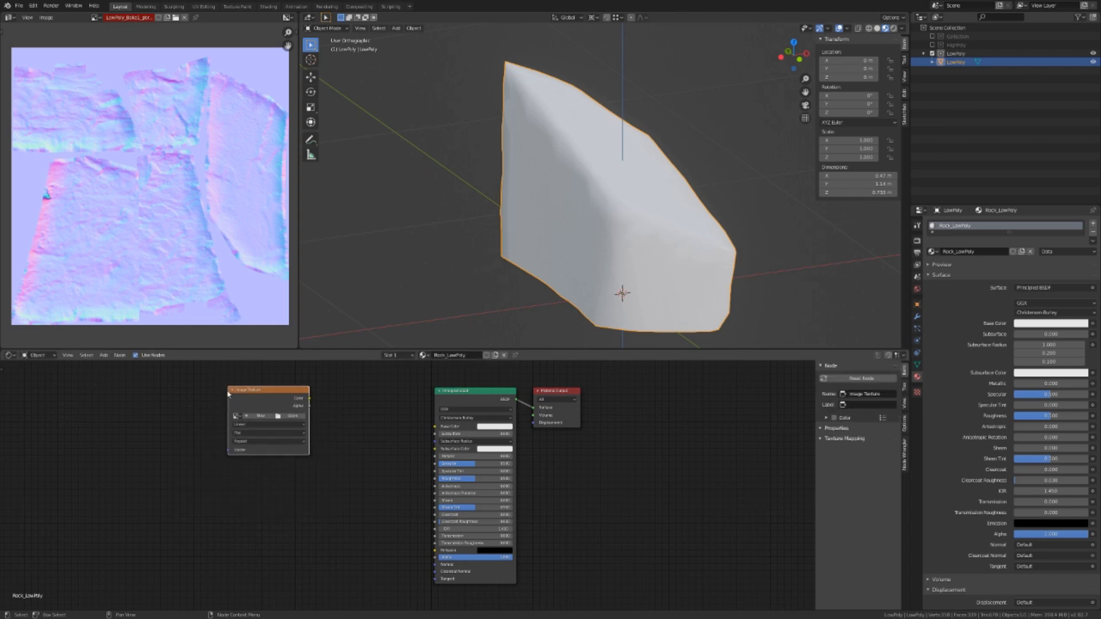
{"action": "key", "text": "shift+d"}
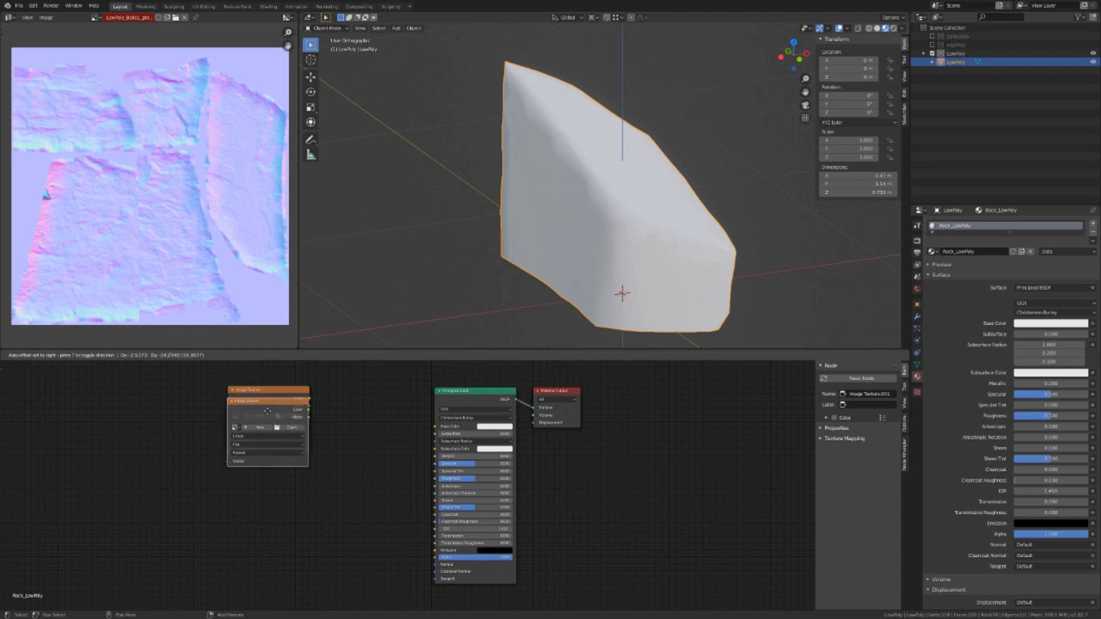
{"action": "left_click", "coordinate": [255, 530]}
- Add a Normal Map node between the lower Image Texture and the Principled BSDF
{"action": "key", "text": "shift+a"}
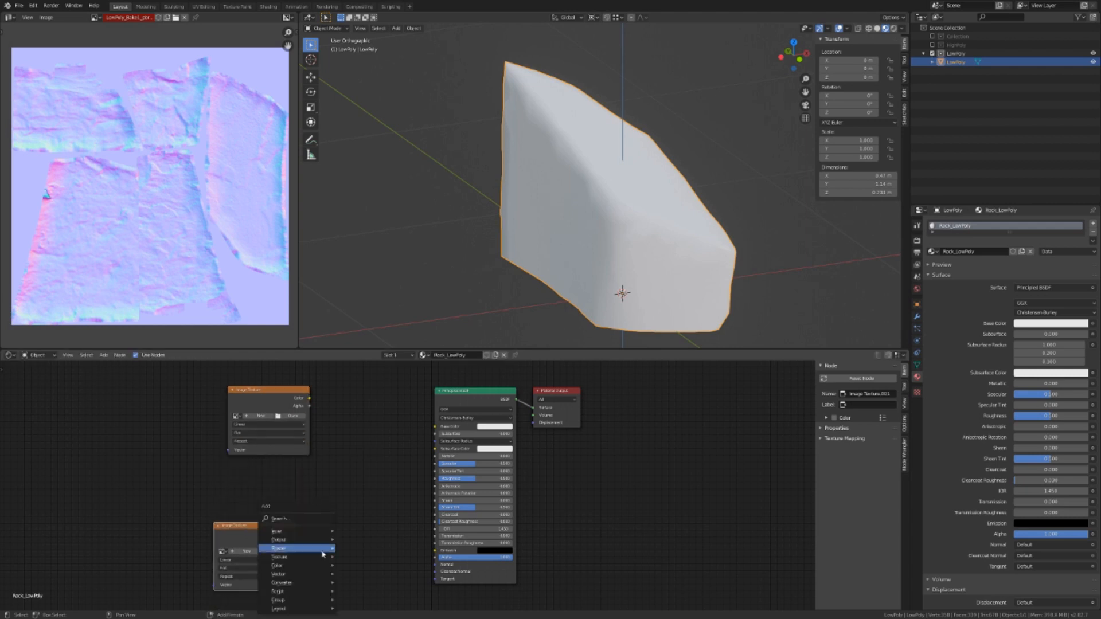
{"action": "left_click", "coordinate": [305, 519]}
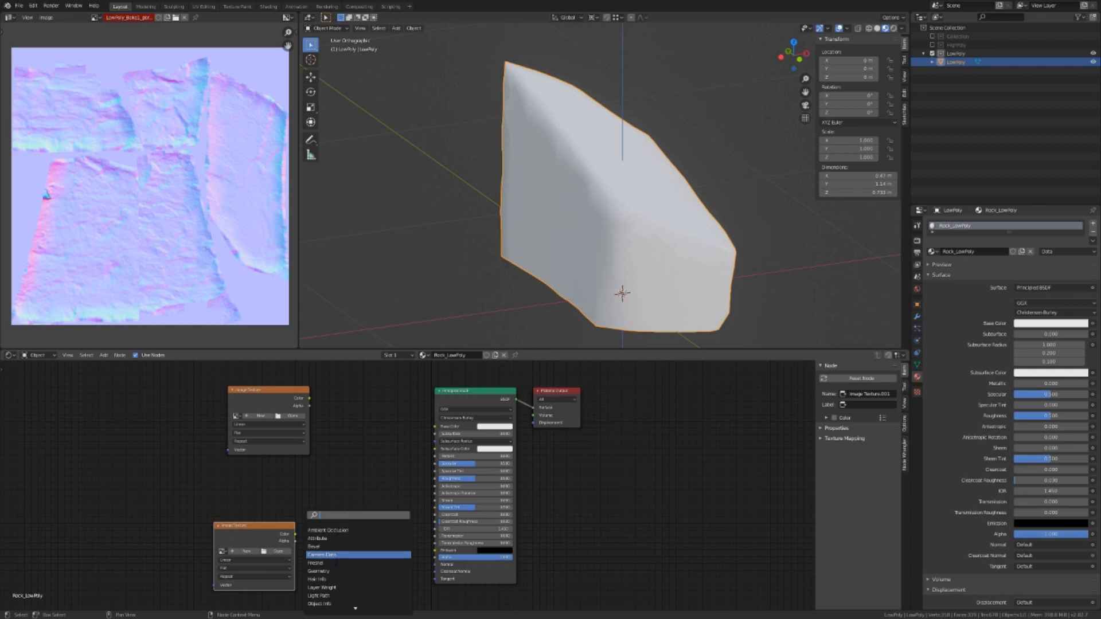
{"action": "type", "text": "norm"}
{"action": "key", "text": "Down"}
{"action": "key", "text": "Return"}
{"action": "left_click", "coordinate": [351, 538]}
- Add an RGB to BW node between the two Image Texture nodes and the Principled BSDF
{"action": "key", "text": "shift+a"}
{"action": "left_click", "coordinate": [374, 502]}
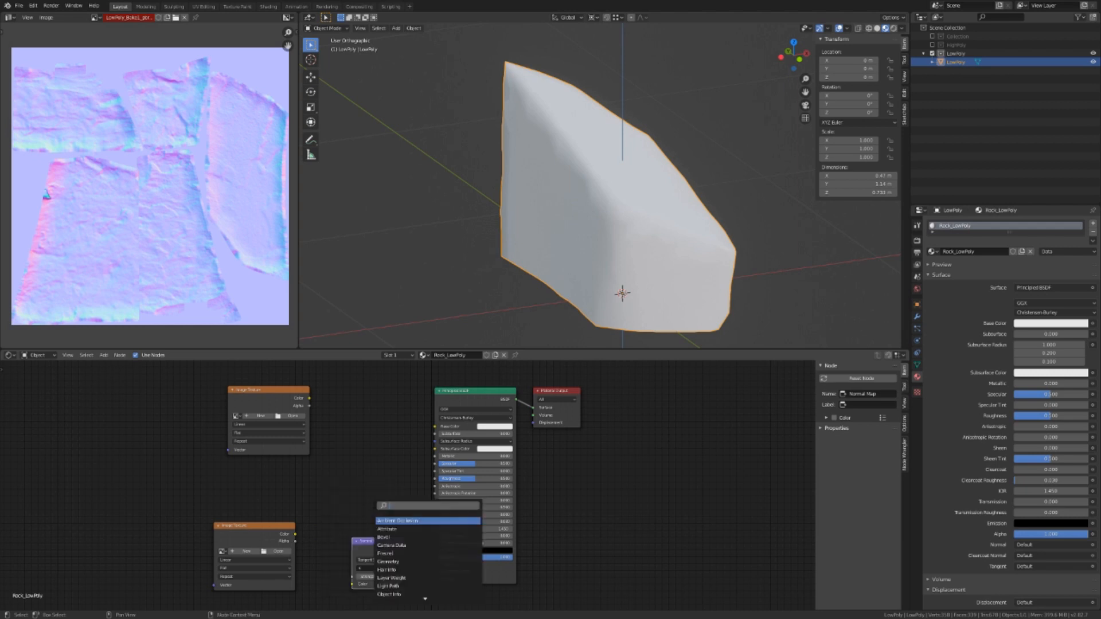
{"action": "type", "text": "bw"}
{"action": "key", "text": "Return"}
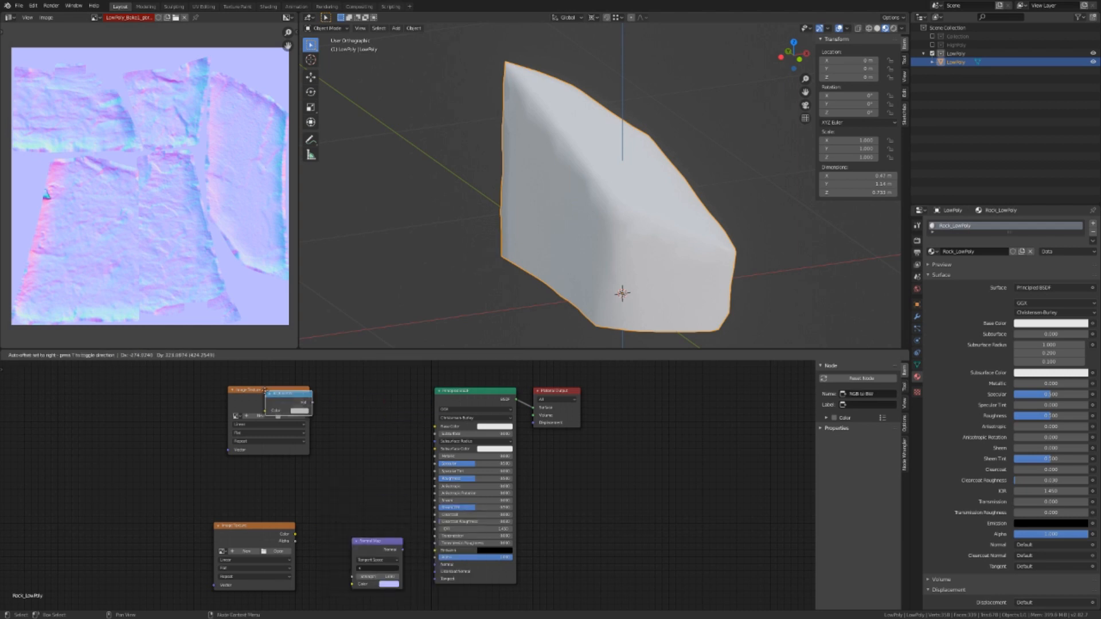
{"action": "left_click", "coordinate": [282, 466]}
- Maximize the shader editor and move both Image Texture nodes away from the shader, with RGB to BW beside the upper one
{"action": "left_click", "coordinate": [246, 400]}
{"action": "left_click_drag", "start_coordinate": [245, 400], "coordinate": [173, 403]}
{"action": "left_click_drag", "start_coordinate": [240, 528], "coordinate": [161, 493]}
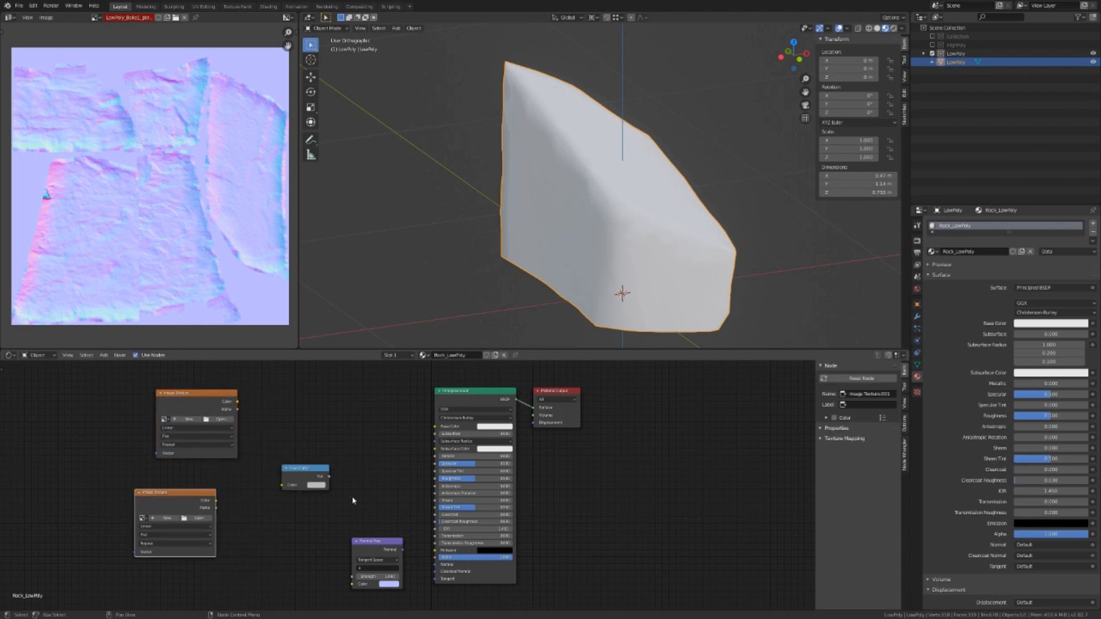
{"action": "key", "text": "ctrl+space"}
{"action": "left_click_drag", "start_coordinate": [259, 207], "coordinate": [225, 212]}
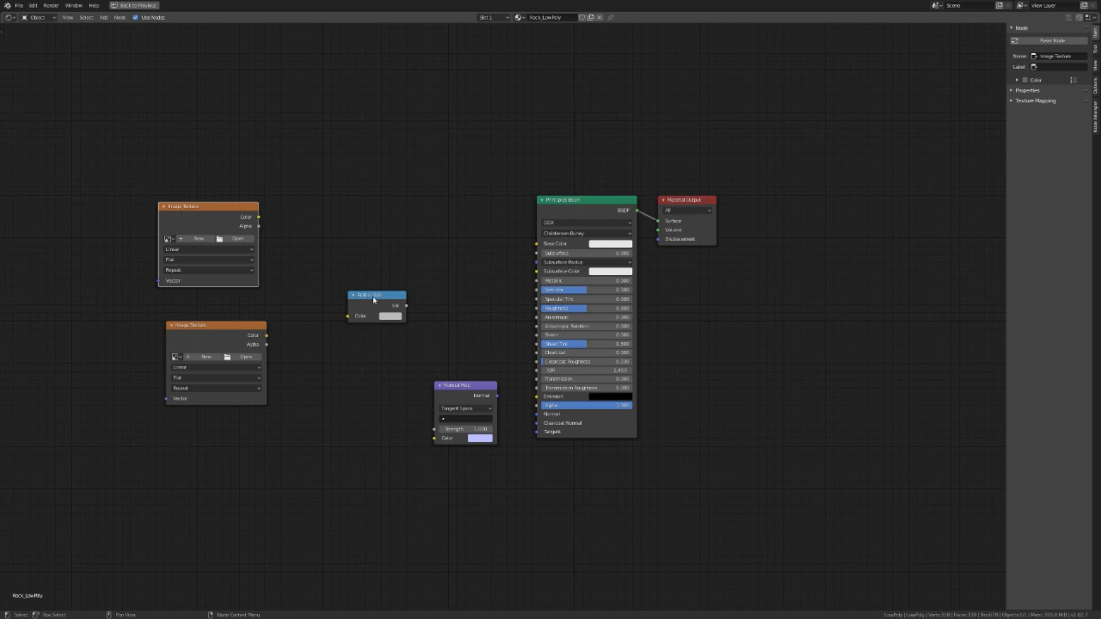
{"action": "left_click_drag", "start_coordinate": [378, 296], "coordinate": [310, 242]}
- Add a ColorRamp node between the RGB to BW node and the Principled BSDF
{"action": "key", "text": "shift+a"}
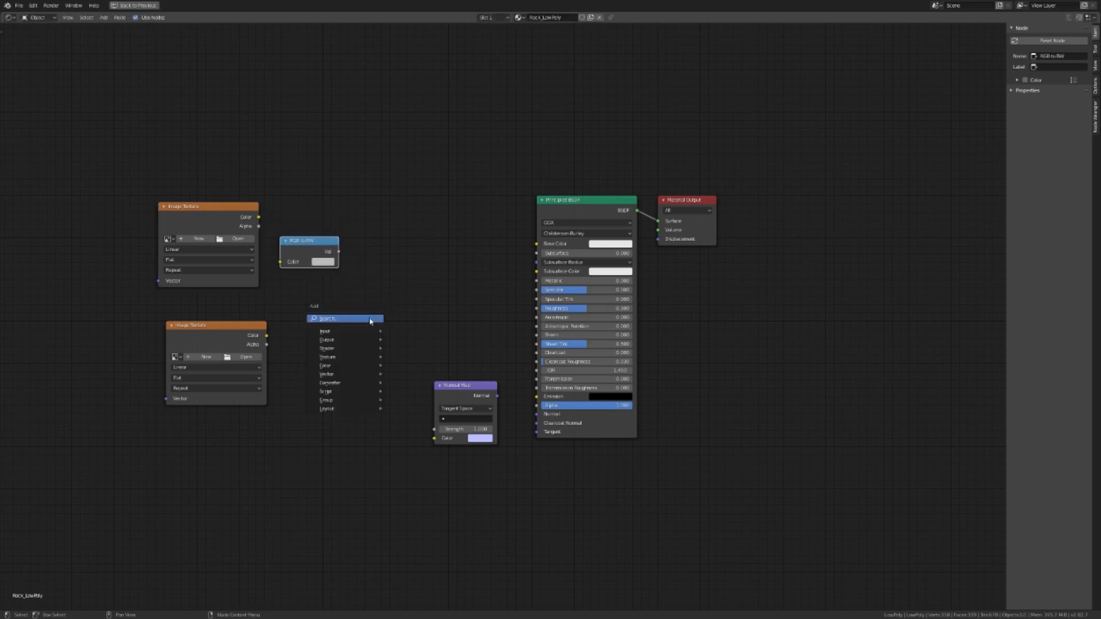
{"action": "left_click", "coordinate": [369, 319]}
{"action": "type", "text": "col"}
{"action": "key", "text": "Down"}
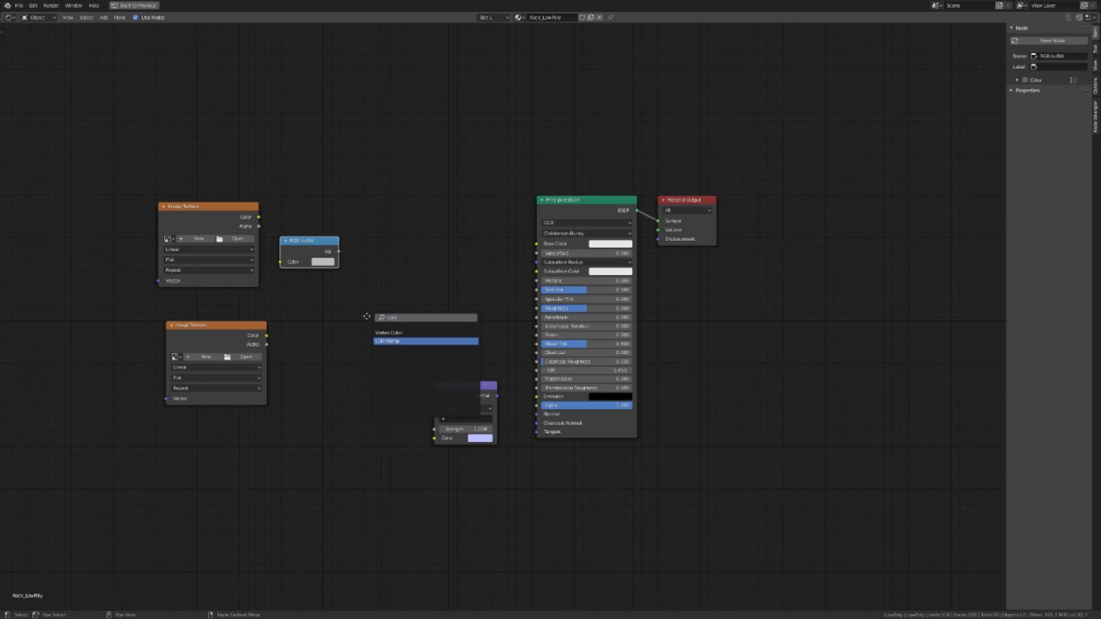
{"action": "key", "text": "Return"}
{"action": "left_click", "coordinate": [368, 239]}
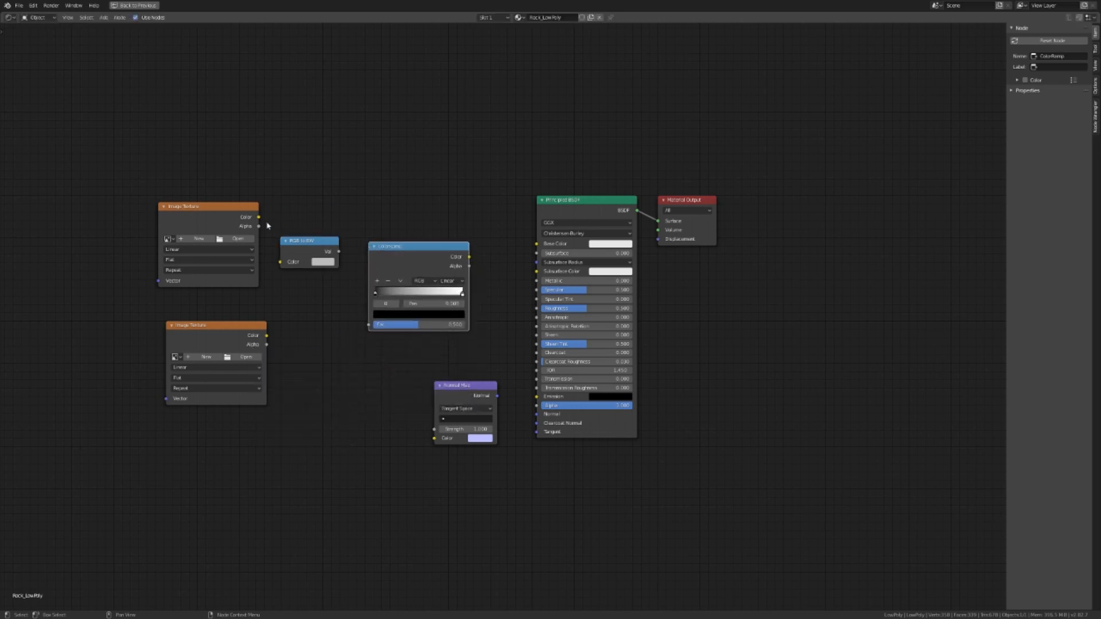
- Wire the upper image through RGB to BW into the ColorRamp, link the lower image to the Normal Map color, and restore the editor layout
{"action": "left_click_drag", "start_coordinate": [259, 217], "coordinate": [369, 324]}
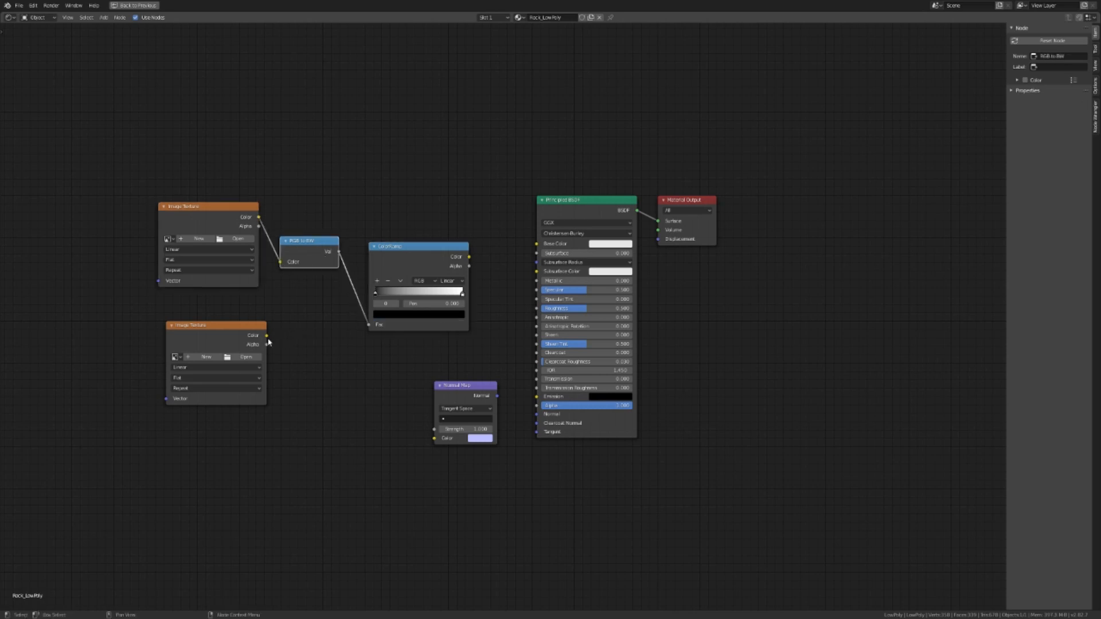
{"action": "left_click_drag", "start_coordinate": [267, 336], "coordinate": [434, 438]}
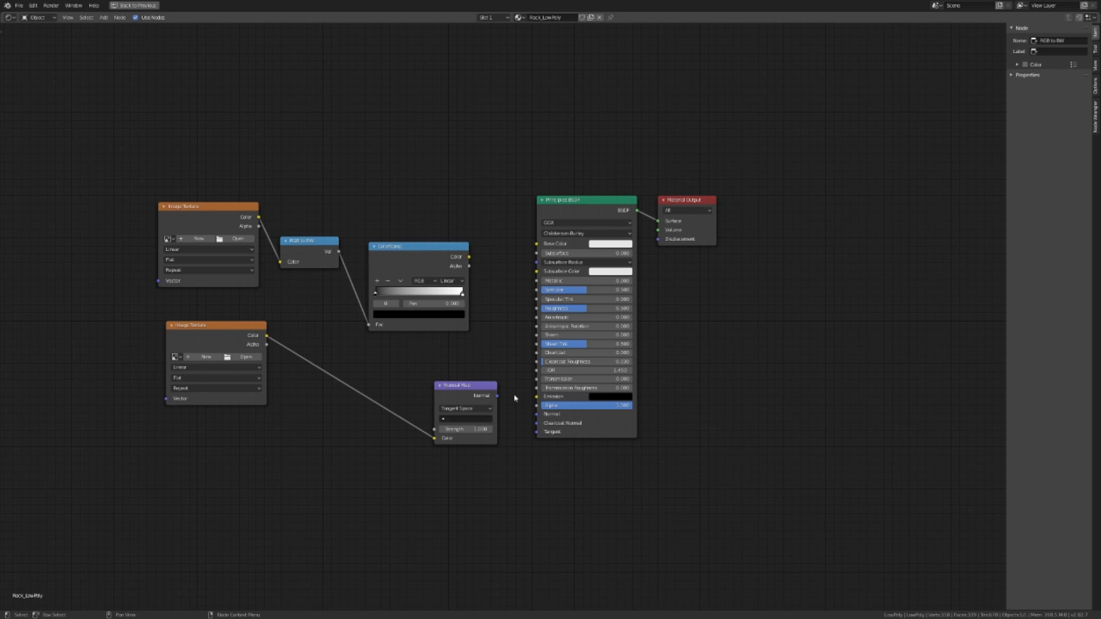
{"action": "key", "text": "ctrl+space"}
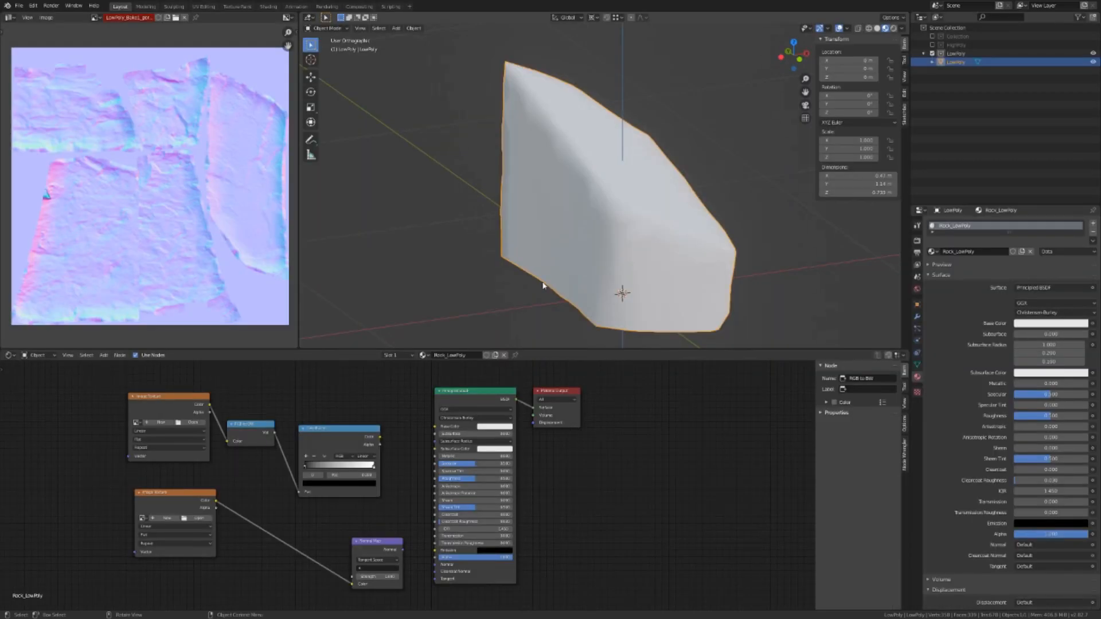
- Assign LowPoly_Bake1_pbr_diffuse to the upper image node and LowPoly_Bake1_pbr_normal to the lower one, with Non-Color as the normal map's color space
{"action": "left_click", "coordinate": [137, 423]}
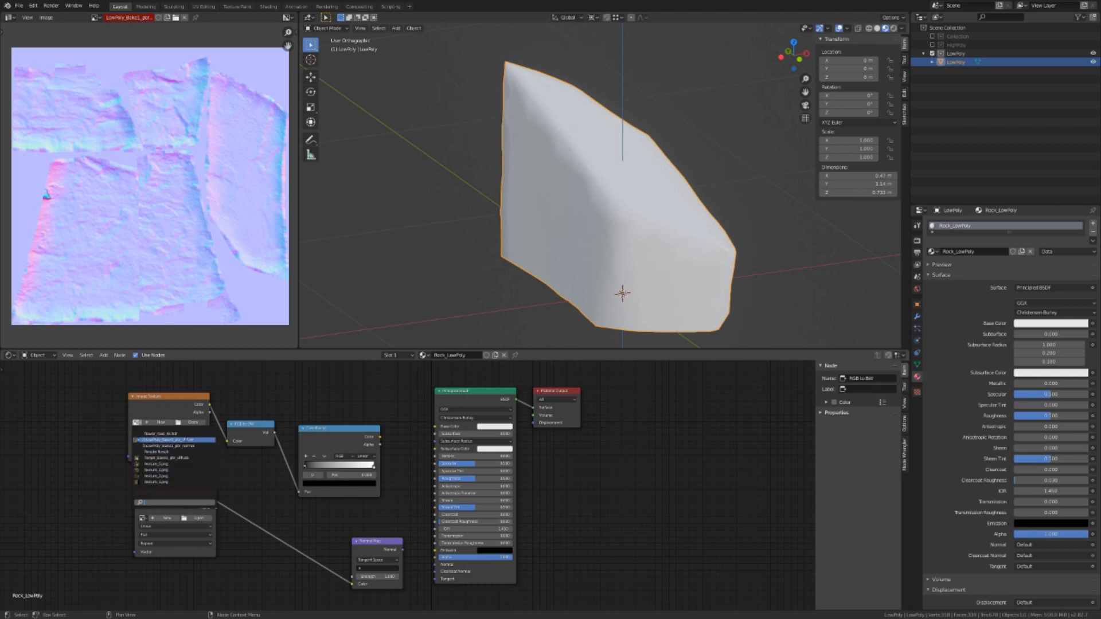
{"action": "left_click", "coordinate": [172, 440]}
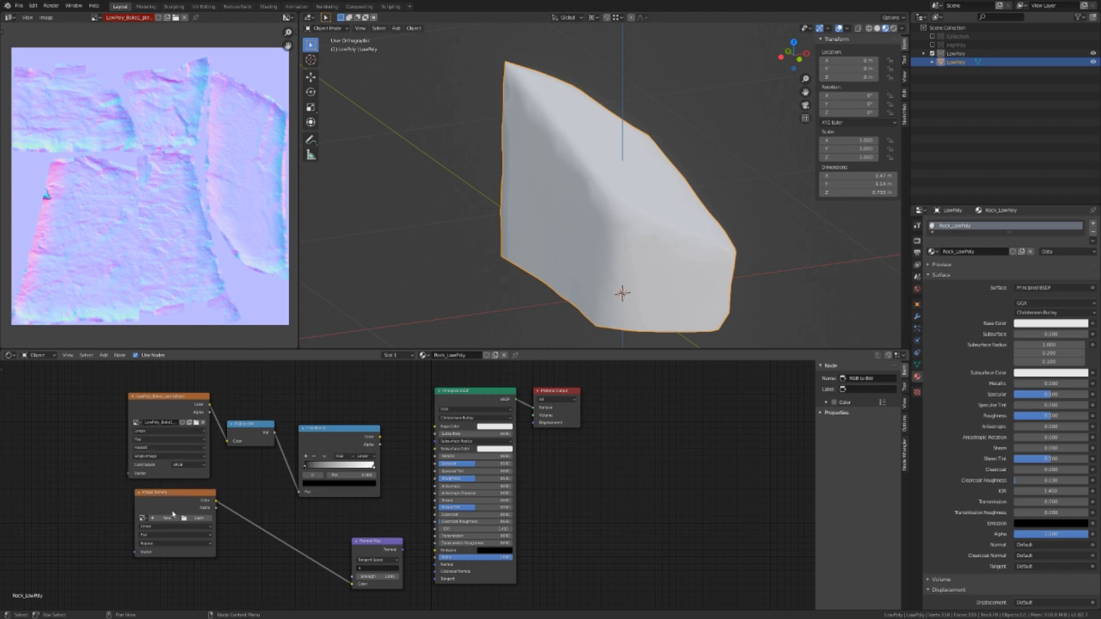
{"action": "left_click", "coordinate": [143, 518]}
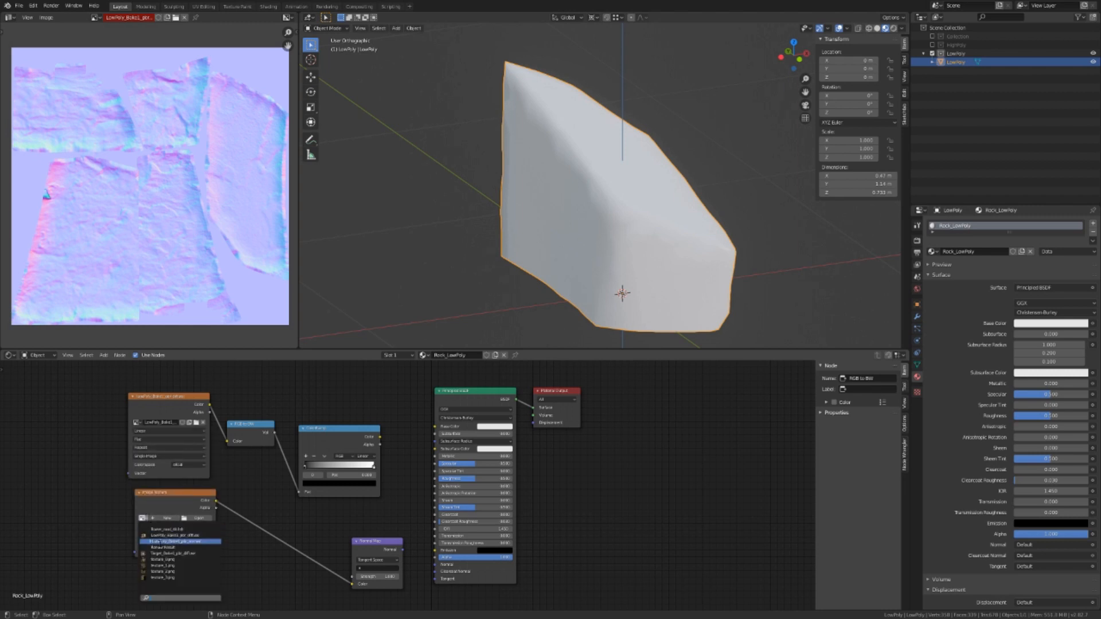
{"action": "left_click", "coordinate": [168, 542]}
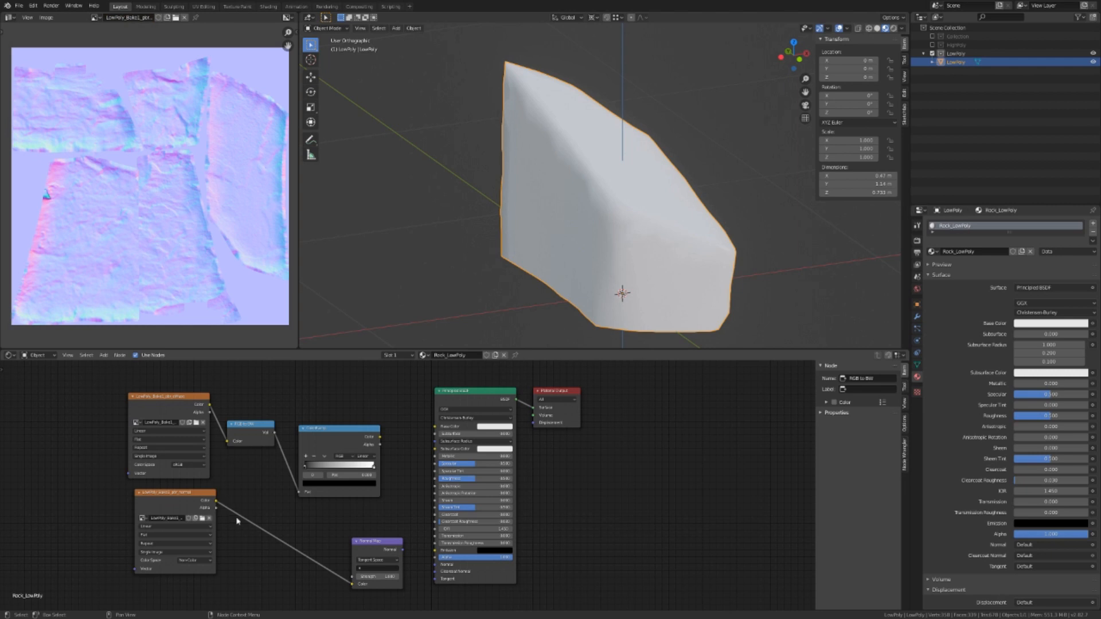
{"action": "left_click", "coordinate": [200, 561]}
{"action": "left_click", "coordinate": [189, 530]}
- Connect the ColorRamp to Roughness, the diffuse image to Base Color and the Normal Map to Normal on the Principled BSDF
{"action": "left_click_drag", "start_coordinate": [380, 437], "coordinate": [435, 478]}
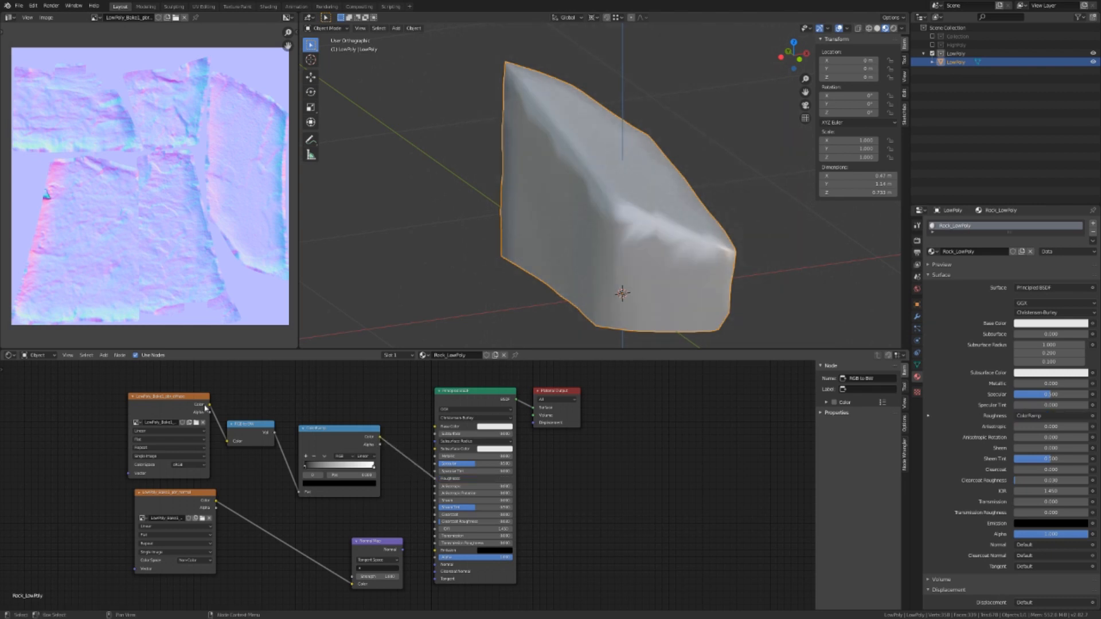
{"action": "left_click_drag", "start_coordinate": [211, 406], "coordinate": [435, 426]}
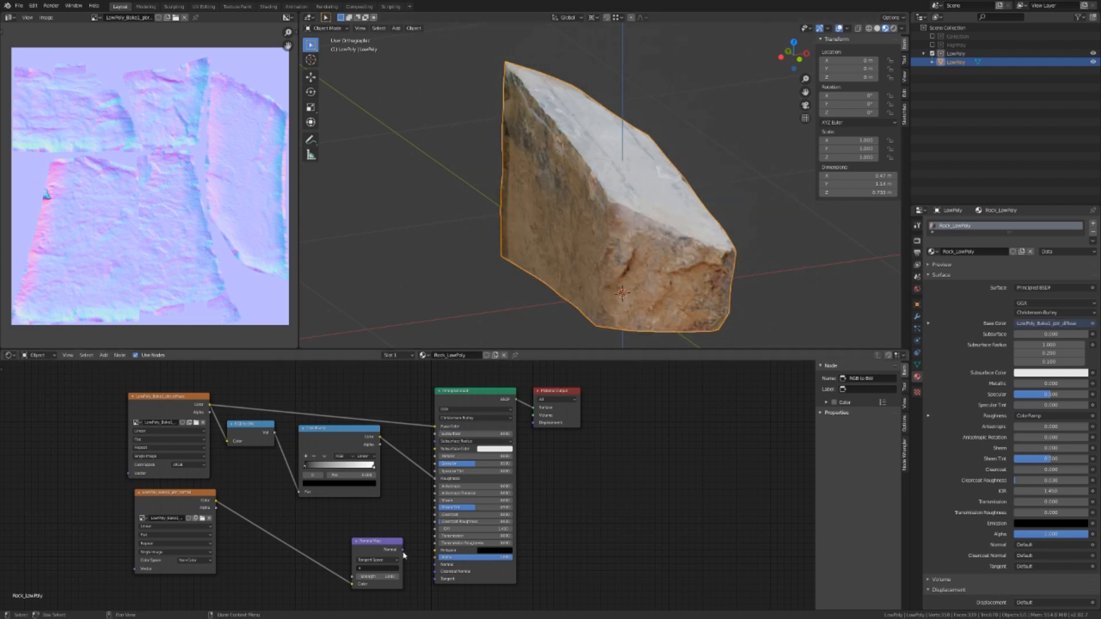
{"action": "left_click_drag", "start_coordinate": [404, 550], "coordinate": [435, 564]}
- Switch the viewport to Rendered shading and inspect the textured rock from several sides
{"action": "middle_click_drag", "start_coordinate": [686, 232], "coordinate": [496, 198]}
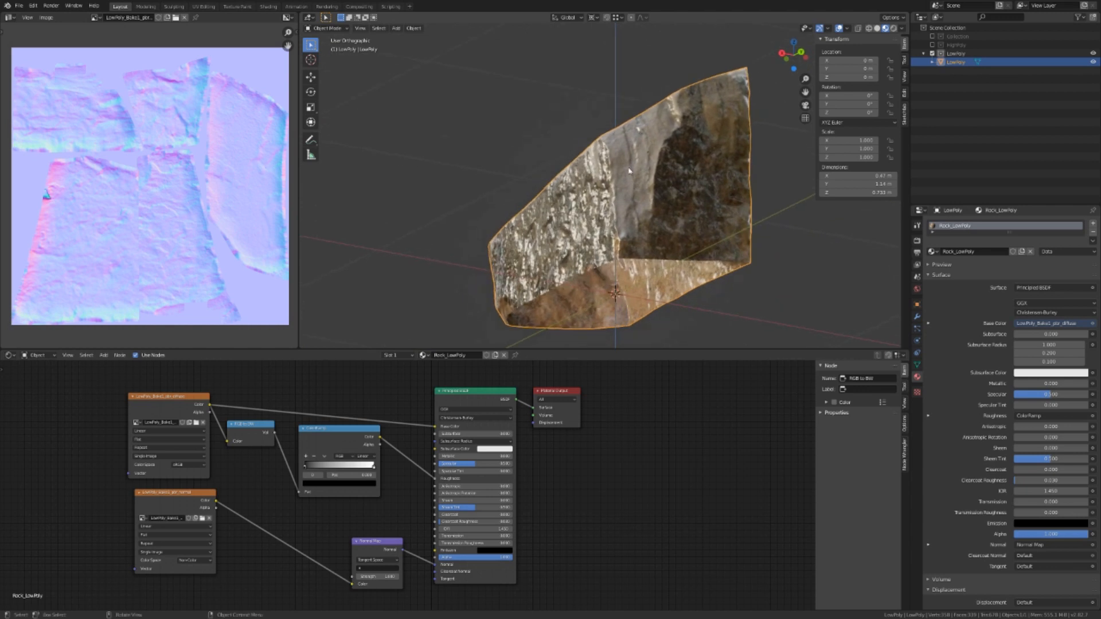
{"action": "middle_click_drag", "start_coordinate": [648, 154], "coordinate": [669, 182]}
{"action": "key", "text": "z"}
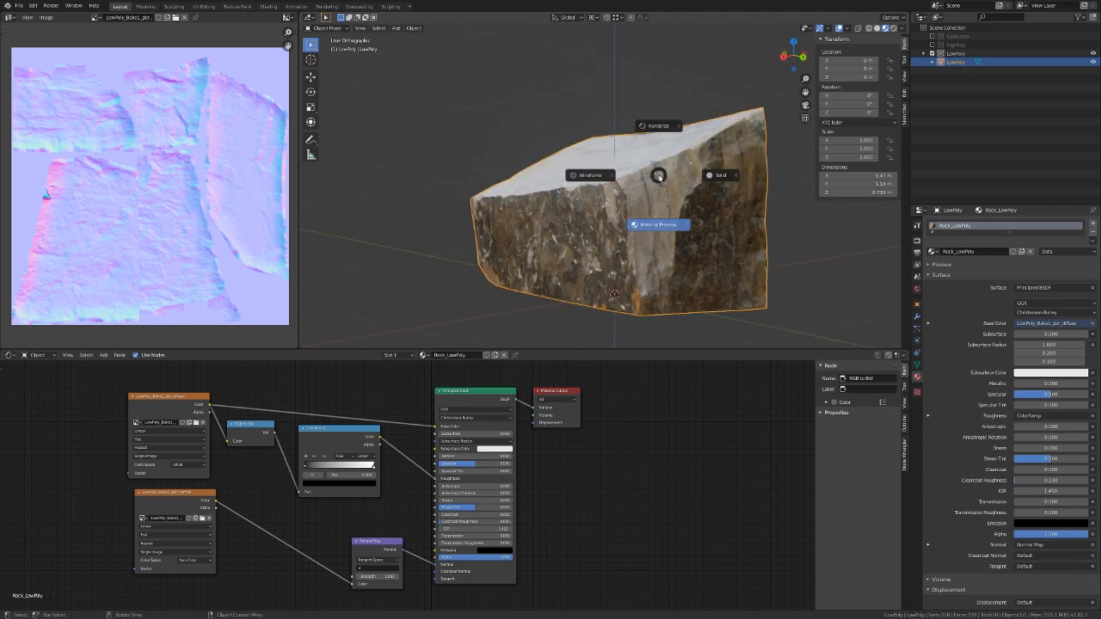
{"action": "key", "text": "8"}
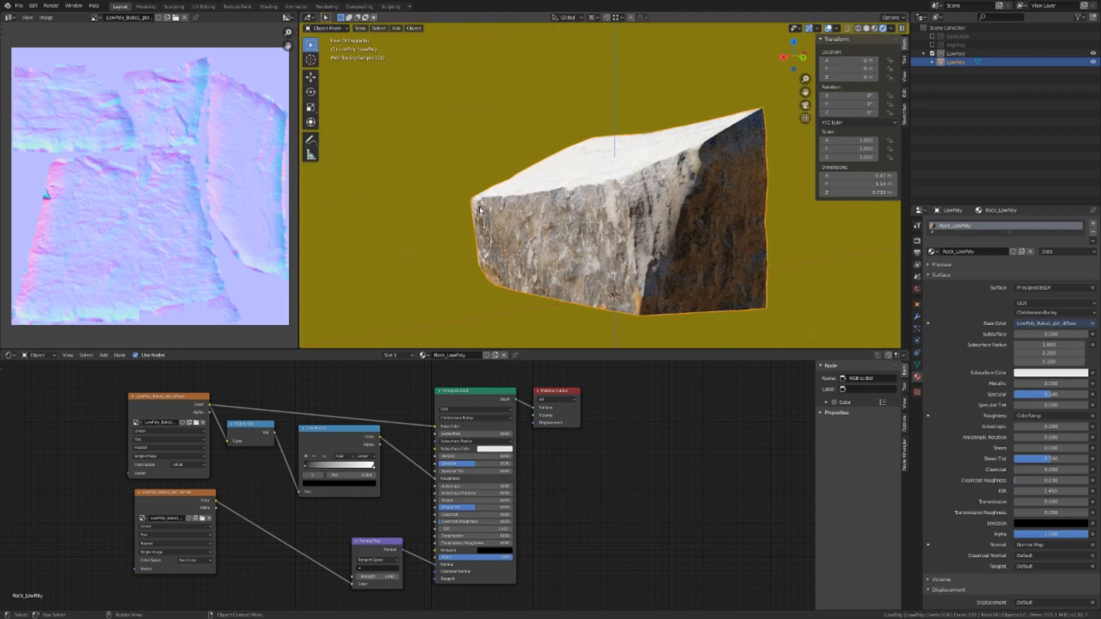
{"action": "middle_click_drag", "start_coordinate": [531, 208], "coordinate": [833, 257]}
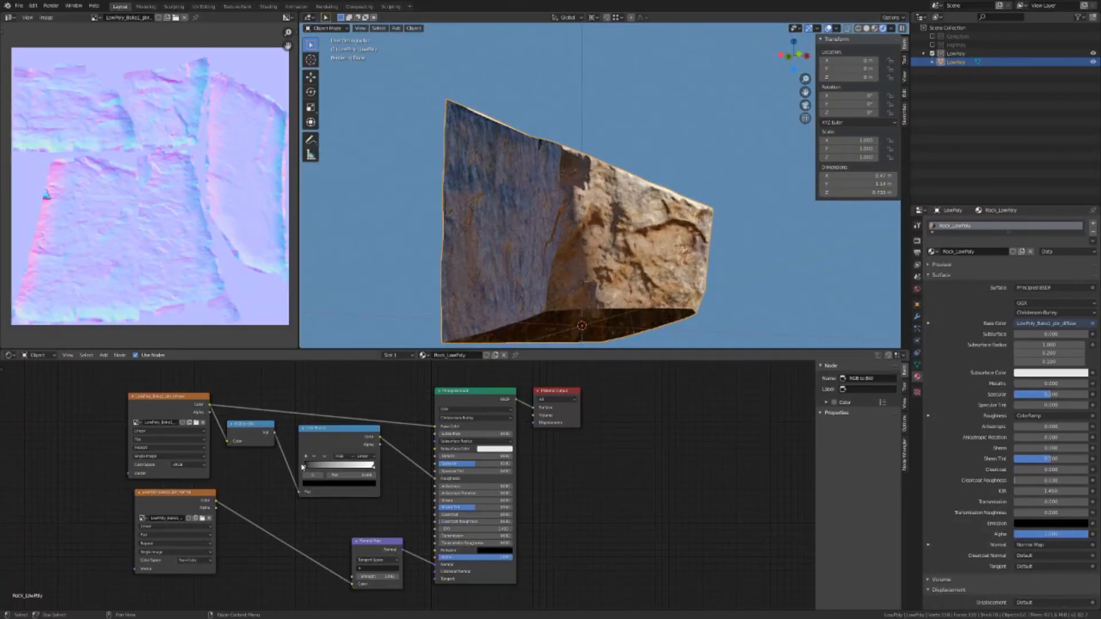
- Move the ColorRamp's white stop to roughly the middle of the gradient and check the roughness around the rock
{"action": "left_click_drag", "start_coordinate": [373, 468], "coordinate": [336, 469]}
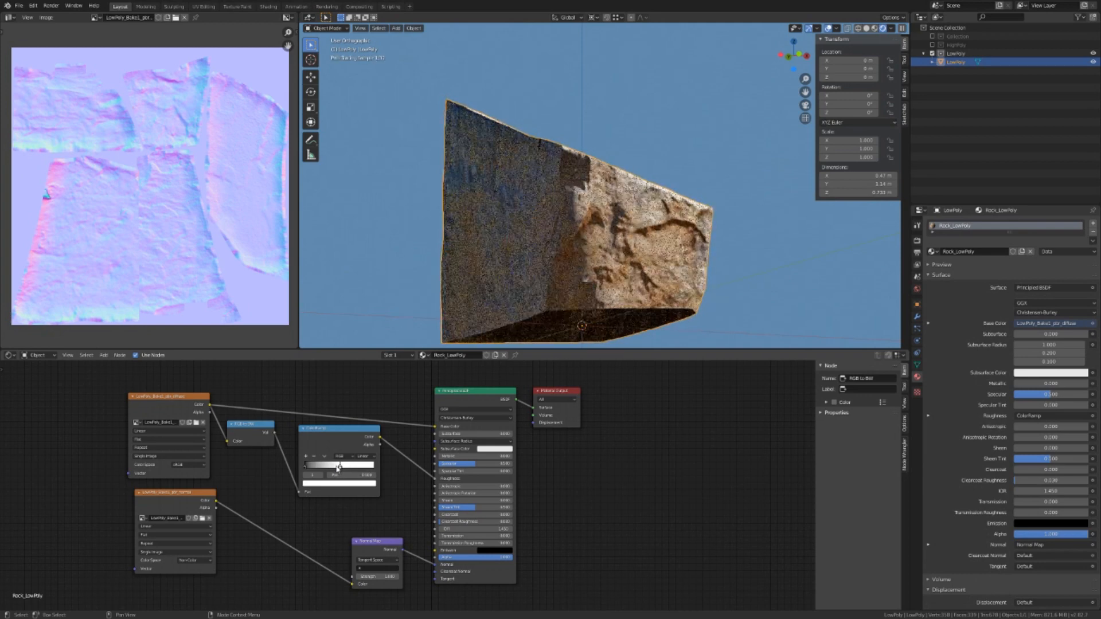
{"action": "left_click_drag", "start_coordinate": [338, 468], "coordinate": [342, 468]}
{"action": "middle_click_drag", "start_coordinate": [521, 246], "coordinate": [578, 247]}
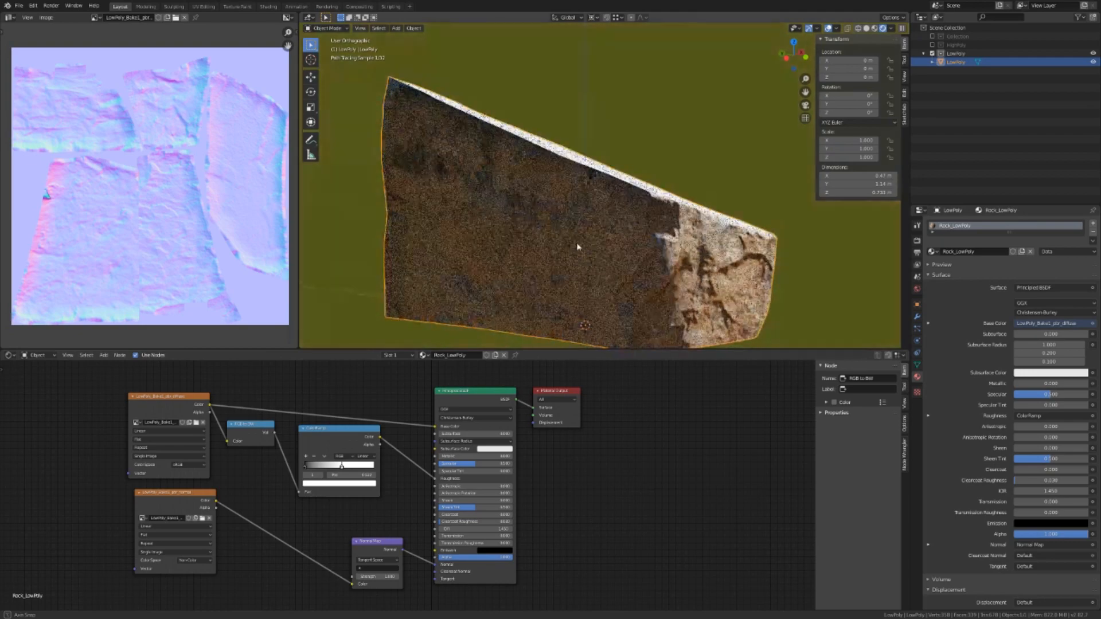
{"action": "middle_click_drag", "start_coordinate": [666, 250], "coordinate": [599, 275]}
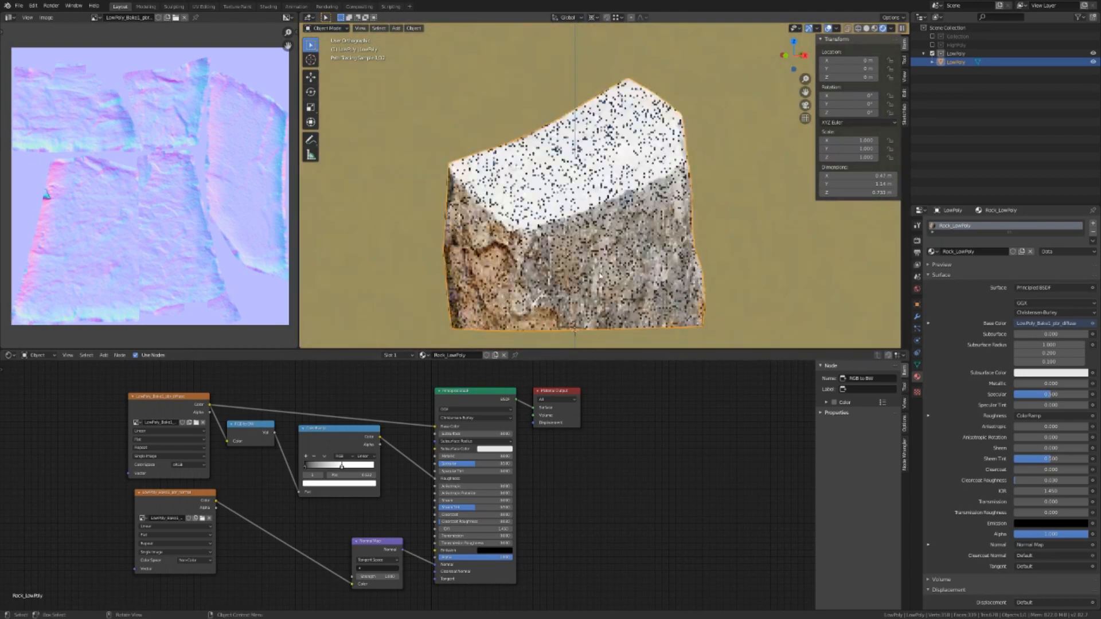
- Lighten the ColorRamp's black stop to a dark grey
{"action": "left_click", "coordinate": [306, 466]}
{"action": "left_click", "coordinate": [312, 483]}
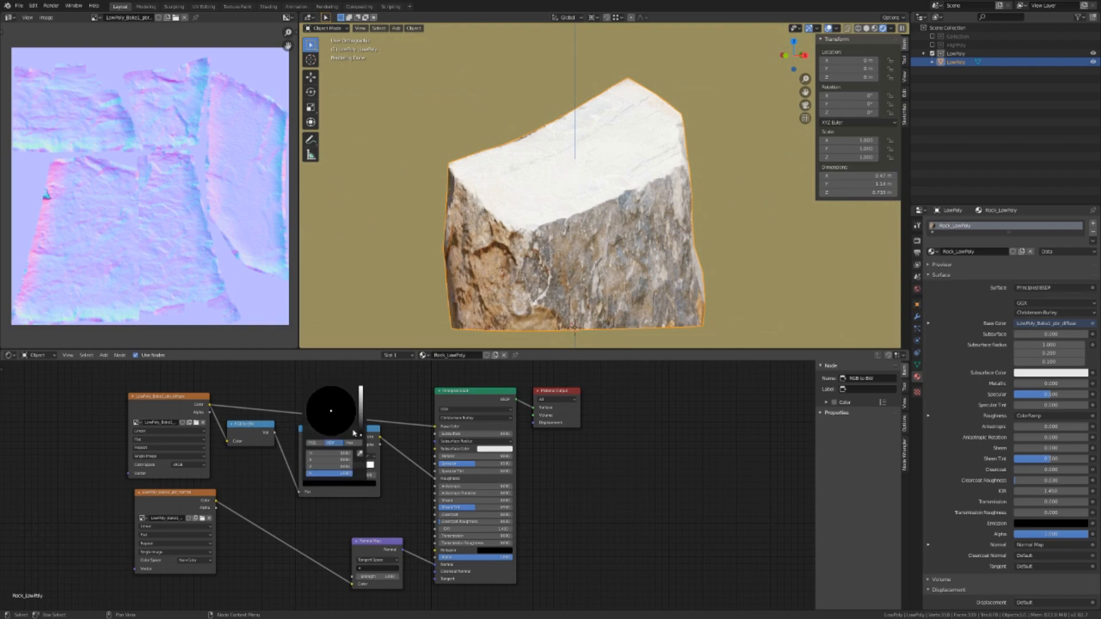
{"action": "left_click_drag", "start_coordinate": [361, 436], "coordinate": [361, 418]}
- Switch the viewport to perspective and view the whole rock against the environment from above
{"action": "mouse_move", "coordinate": [445, 258]}
{"action": "middle_mouse_down"}
{"action": "mouse_move", "coordinate": [590, 243]}
{"action": "mouse_move", "coordinate": [572, 233]}
{"action": "mouse_move", "coordinate": [562, 252]}
{"action": "mouse_move", "coordinate": [513, 271]}
{"action": "mouse_move", "coordinate": [552, 228]}
{"action": "middle_mouse_up"}
{"action": "key", "text": "KP_5"}
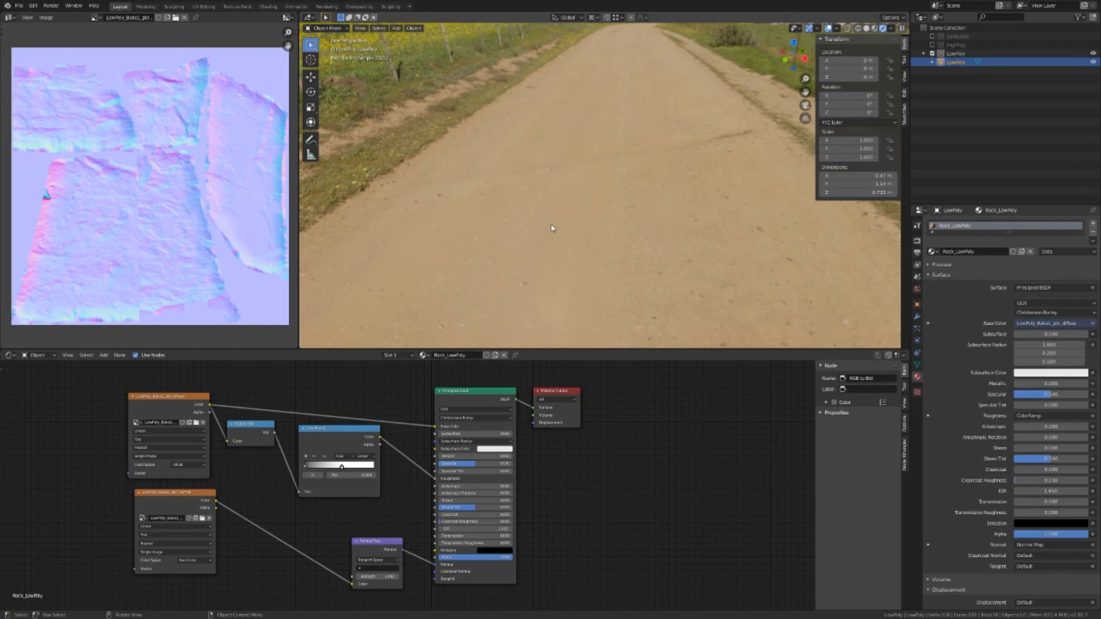
{"action": "scroll", "coordinate": [596, 180], "scroll_direction": "down", "scroll_amount": 3}
{"action": "middle_click_drag", "start_coordinate": [599, 180], "coordinate": [591, 218]}
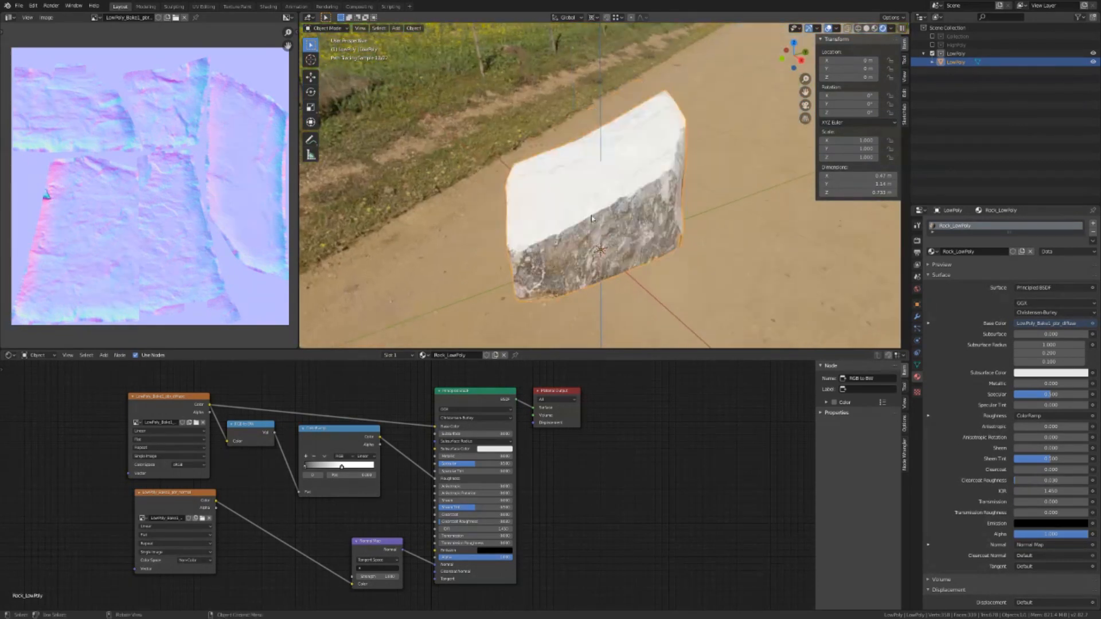
- Switch the viewport to Material Preview shading and view the rock's top and front faces from above
{"action": "key", "text": "z"}
{"action": "left_click", "coordinate": [565, 158]}
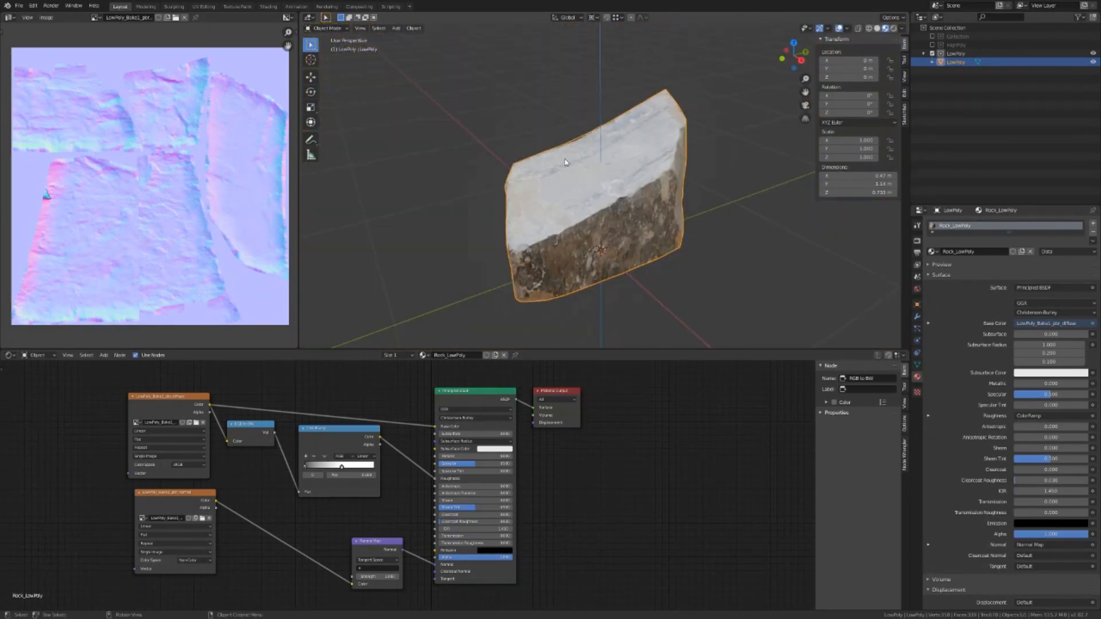
{"action": "middle_click_drag", "start_coordinate": [646, 206], "coordinate": [635, 181]}
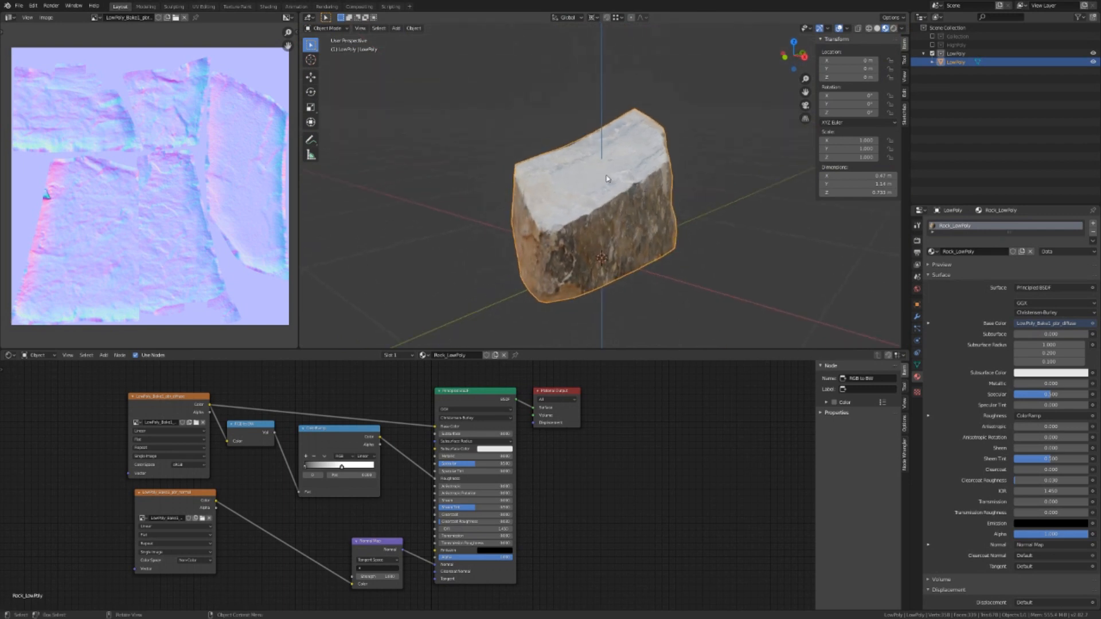
- In the bake settings, clear the target object and enable only the Roughness/Glossy map, with Diffuse and Normal off
{"action": "left_click", "coordinate": [918, 241]}
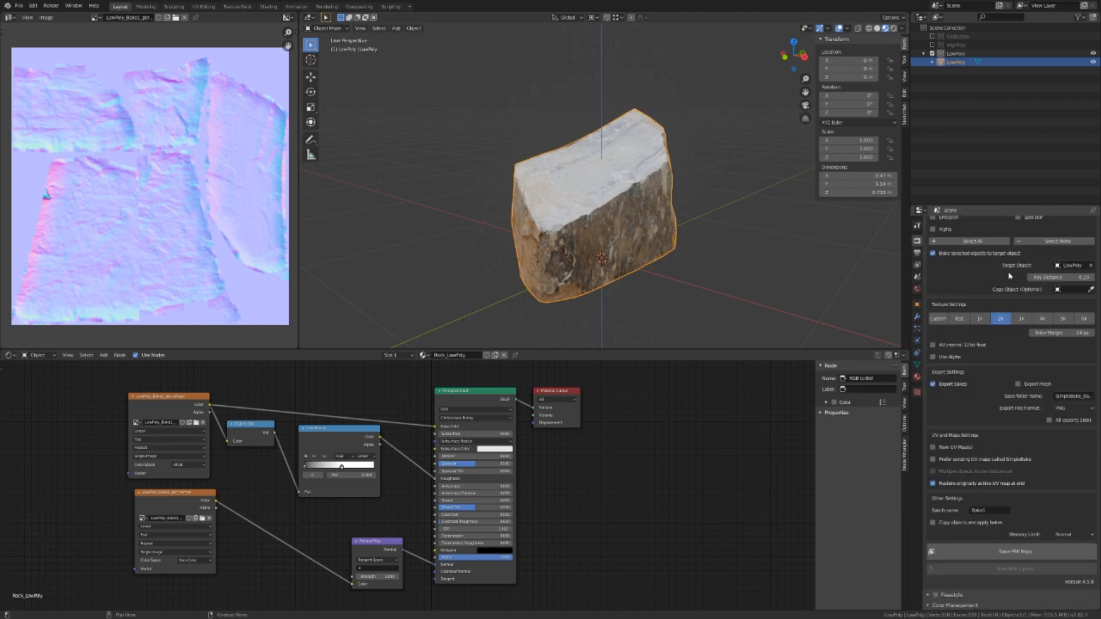
{"action": "left_click", "coordinate": [1091, 267]}
{"action": "scroll", "coordinate": [989, 286], "scroll_direction": "up", "scroll_amount": 3}
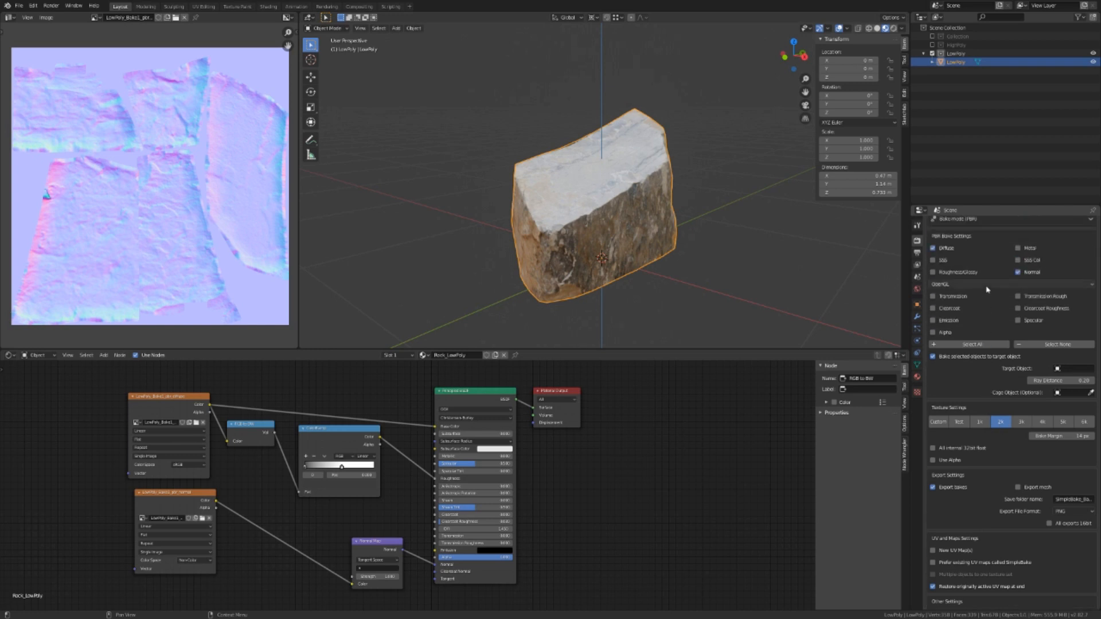
{"action": "scroll", "coordinate": [989, 265], "scroll_direction": "up", "scroll_amount": 2}
{"action": "left_click", "coordinate": [932, 248]}
{"action": "left_click", "coordinate": [933, 272]}
{"action": "scroll", "coordinate": [1008, 415], "scroll_direction": "down", "scroll_amount": 5}
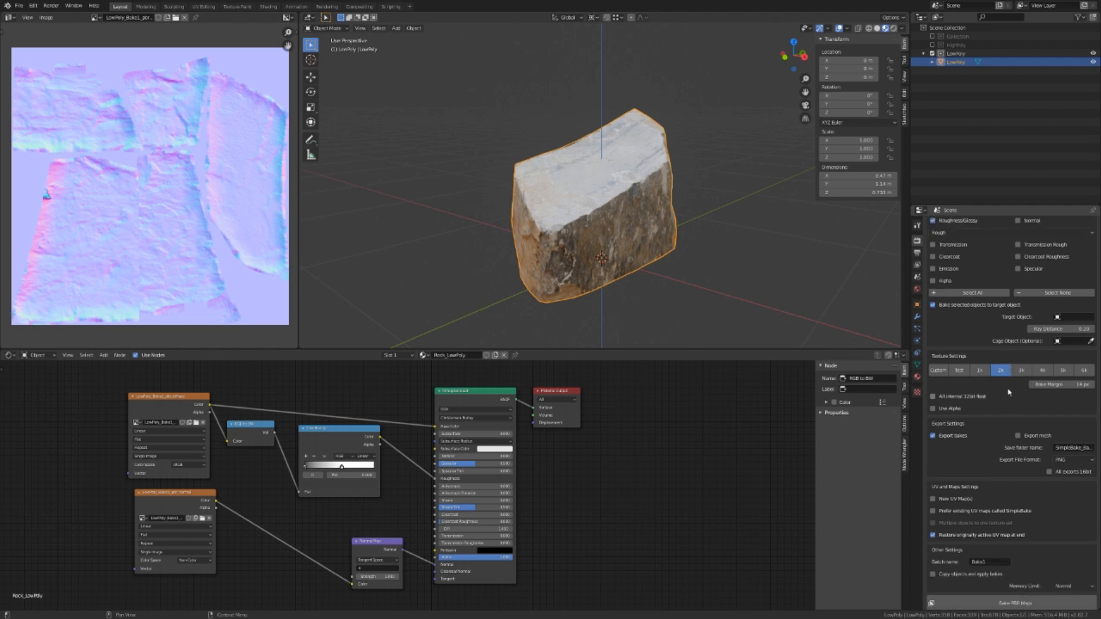
- Turn off baking selected objects to a target object and bake the low-poly rock's roughness map
{"action": "left_click", "coordinate": [1018, 552]}
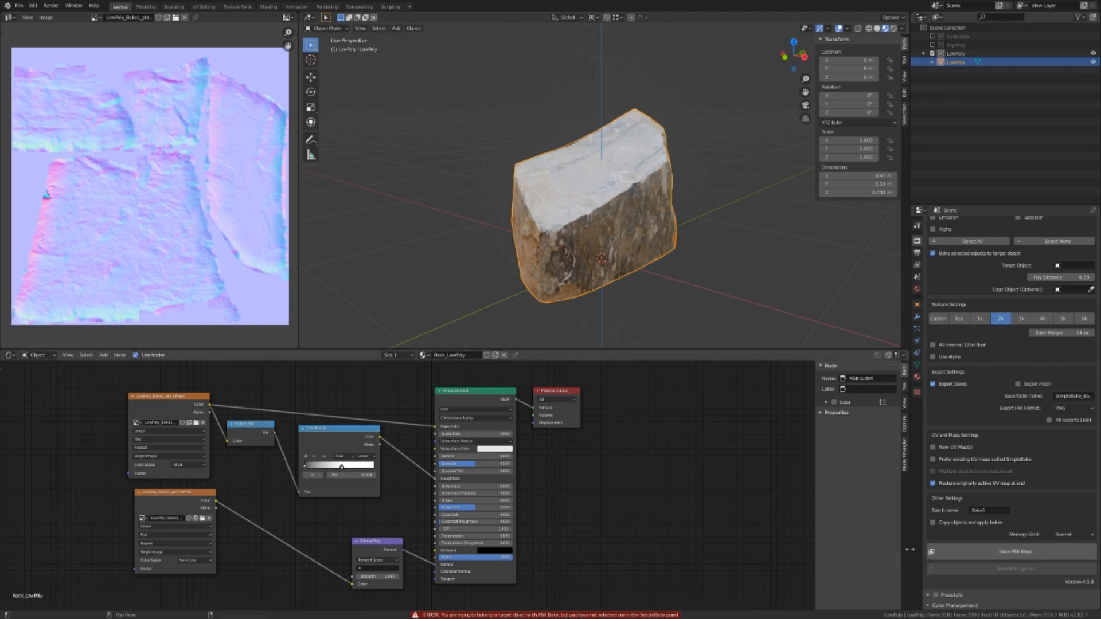
{"action": "scroll", "coordinate": [975, 320], "scroll_direction": "up", "scroll_amount": 2}
{"action": "left_click", "coordinate": [932, 287]}
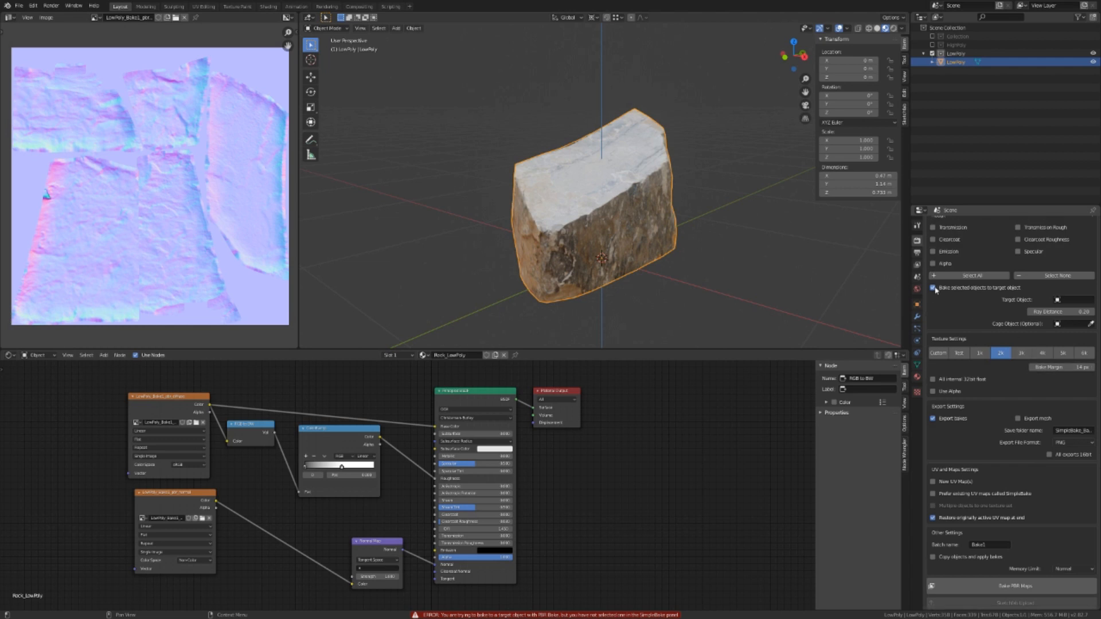
{"action": "left_click", "coordinate": [1013, 549]}
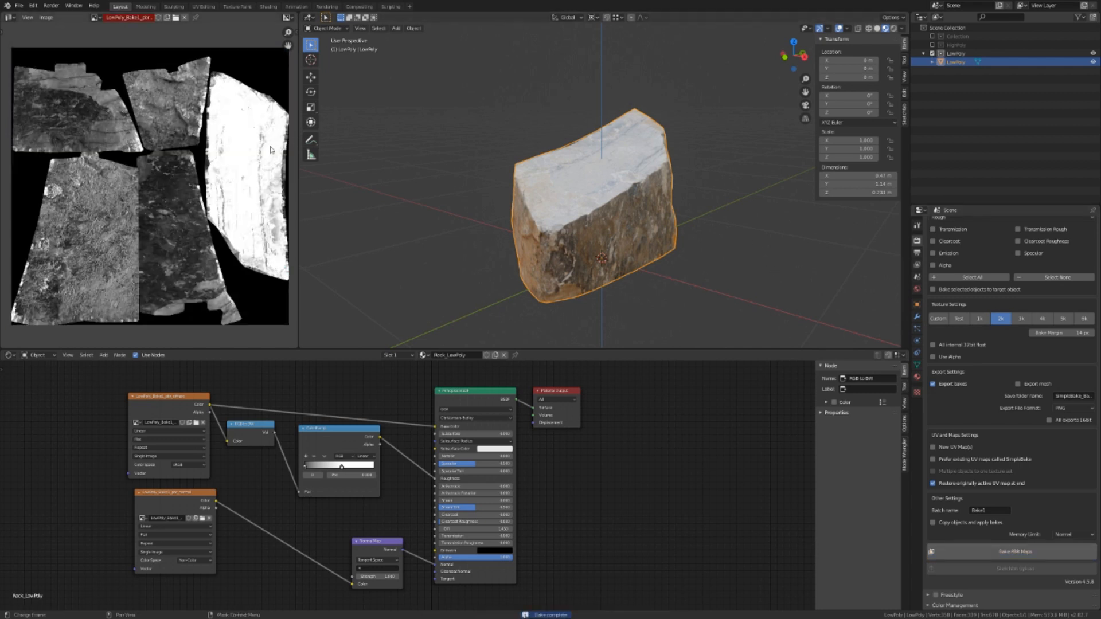
- Duplicate the normal map's image texture node above the original and assign the LowPoly_Bake1_pbr_roughness image to the copy
{"action": "left_click_drag", "start_coordinate": [195, 495], "coordinate": [188, 572]}
{"action": "middle_click_drag", "start_coordinate": [304, 521], "coordinate": [424, 451]}
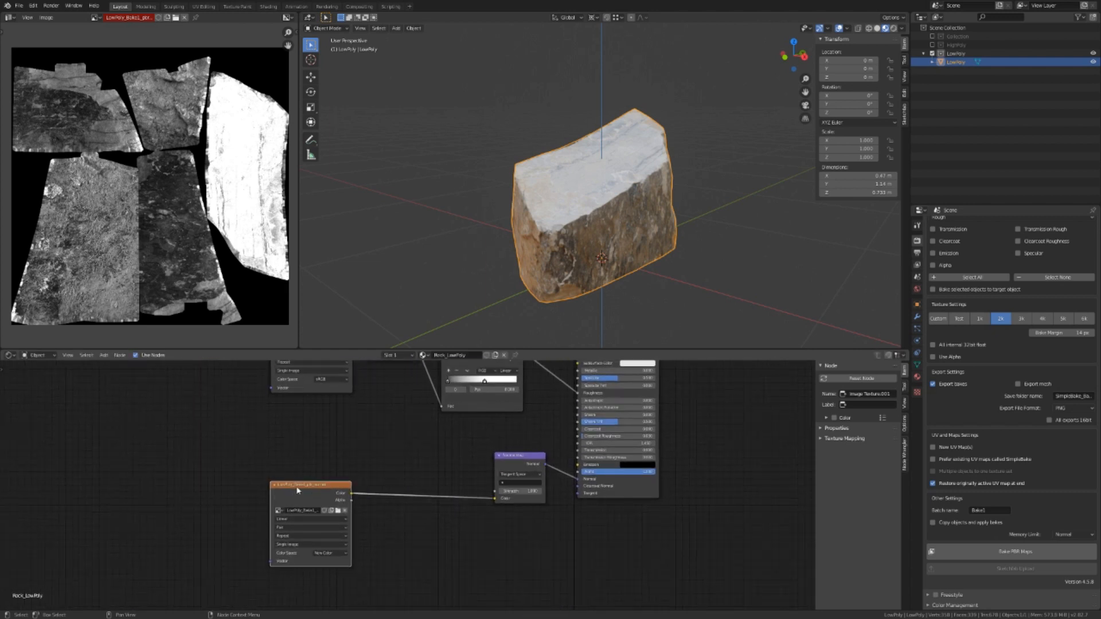
{"action": "left_click_drag", "start_coordinate": [297, 491], "coordinate": [306, 515]}
{"action": "key", "text": "shift+d"}
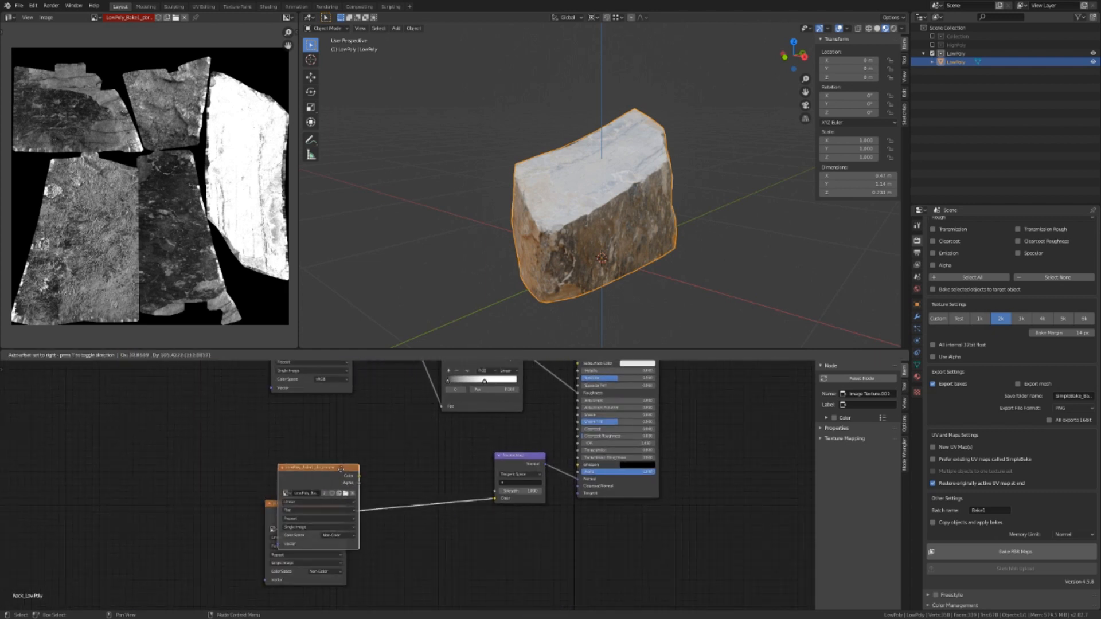
{"action": "left_click", "coordinate": [317, 423]}
{"action": "left_click", "coordinate": [275, 428]}
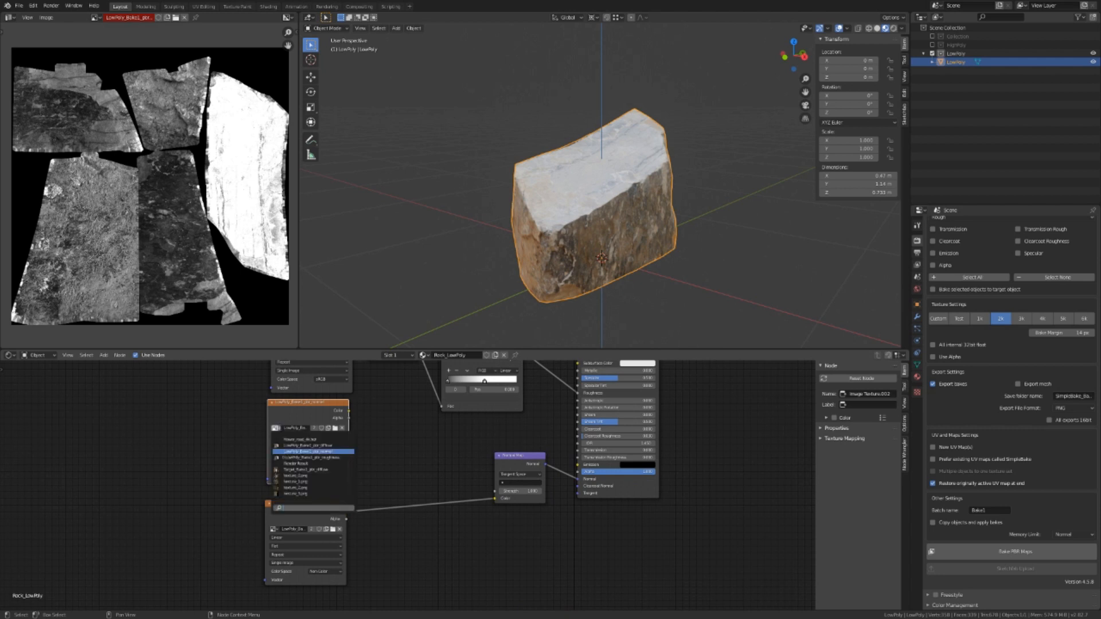
{"action": "left_click", "coordinate": [288, 458]}
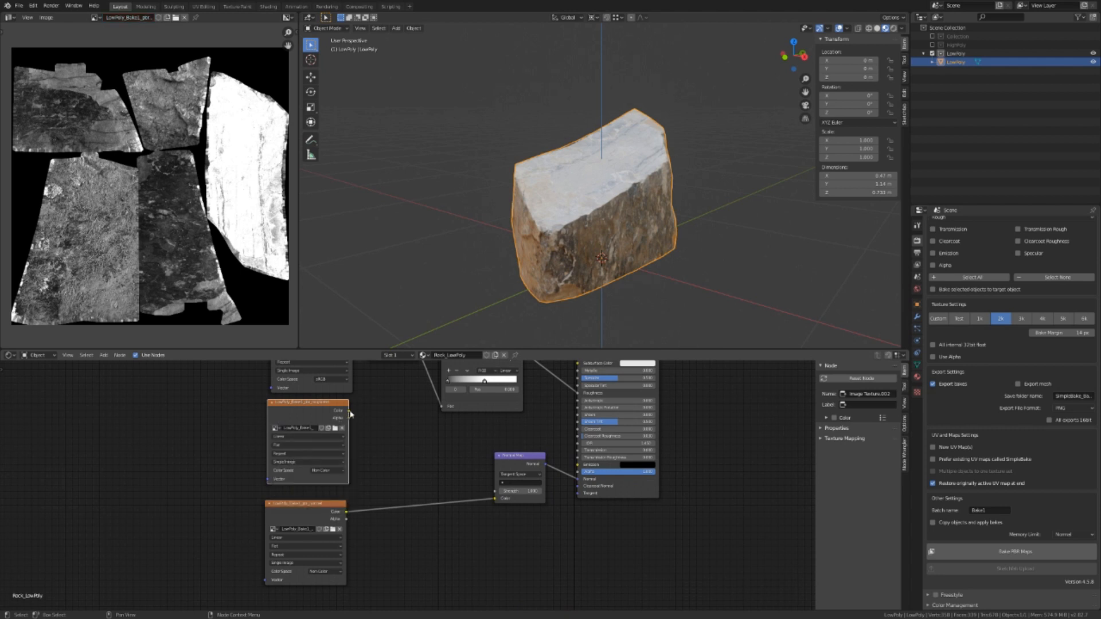
- Connect the roughness texture's Color to the Principled BSDF's Roughness and delete the RGB to BW and ColorRamp nodes
{"action": "left_click_drag", "start_coordinate": [571, 399], "coordinate": [576, 393]}
{"action": "middle_click_drag", "start_coordinate": [548, 386], "coordinate": [538, 483]}
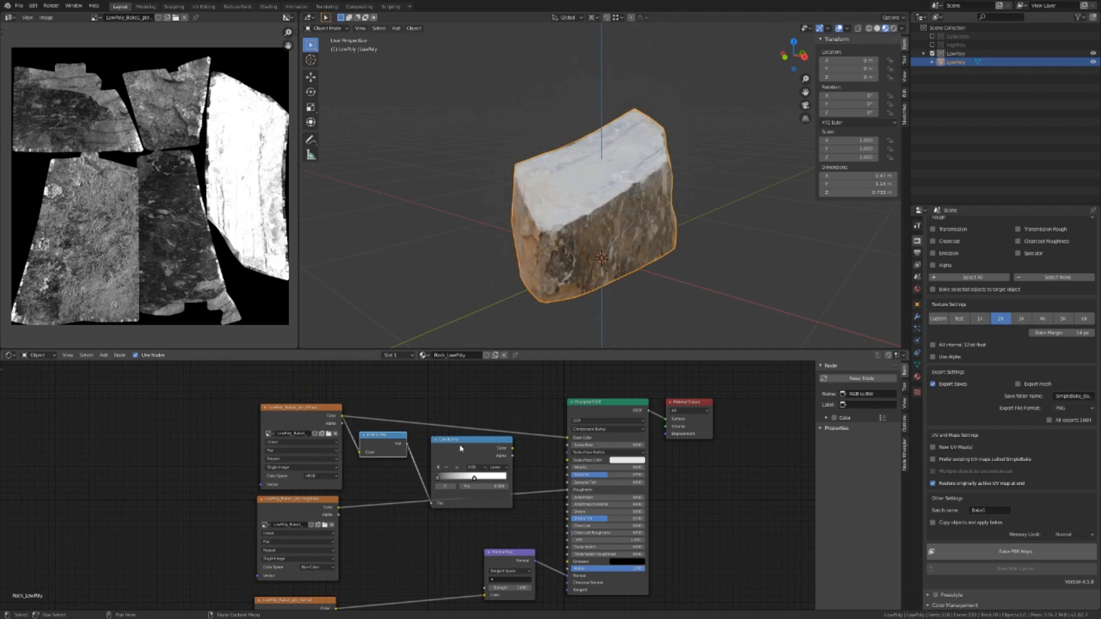
{"action": "key", "text": "x"}
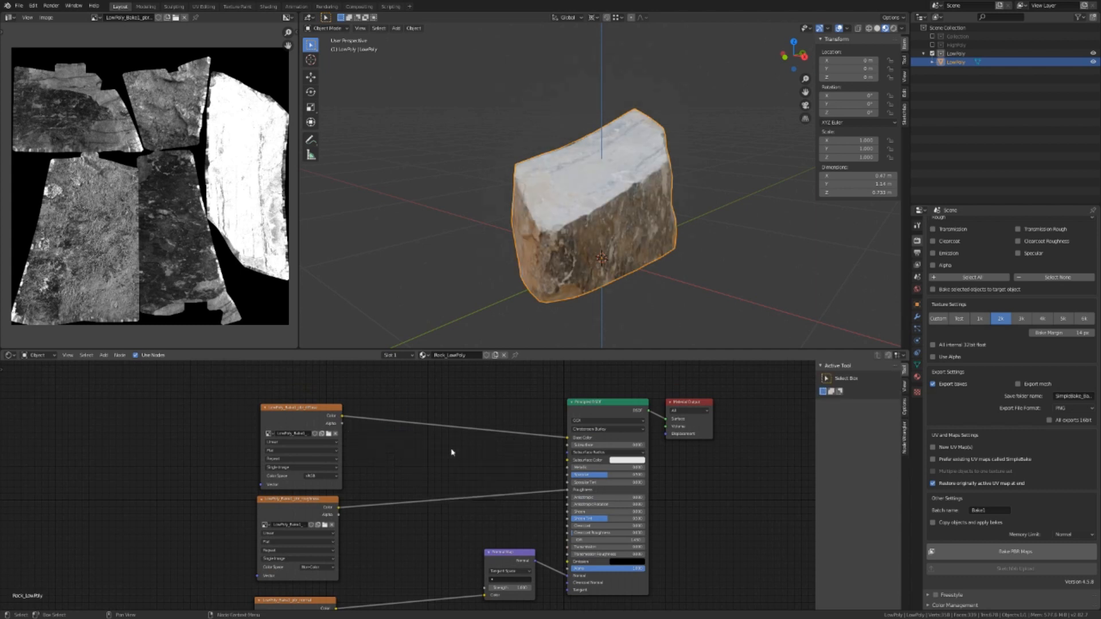
- Tidy the node layout by spacing out the Principled BSDF, Normal Map and Material Output nodes
{"action": "scroll", "coordinate": [367, 485], "scroll_direction": "down", "scroll_amount": 2}
{"action": "middle_click_drag", "start_coordinate": [420, 545], "coordinate": [421, 521]}
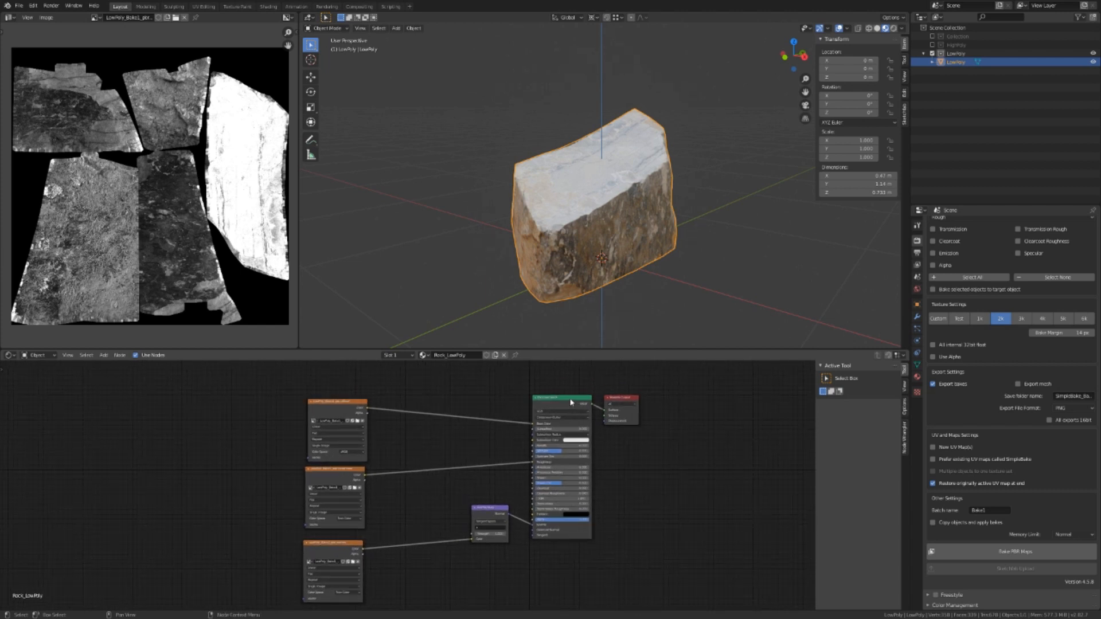
{"action": "left_click_drag", "start_coordinate": [571, 403], "coordinate": [564, 422]}
{"action": "left_click_drag", "start_coordinate": [493, 514], "coordinate": [466, 534]}
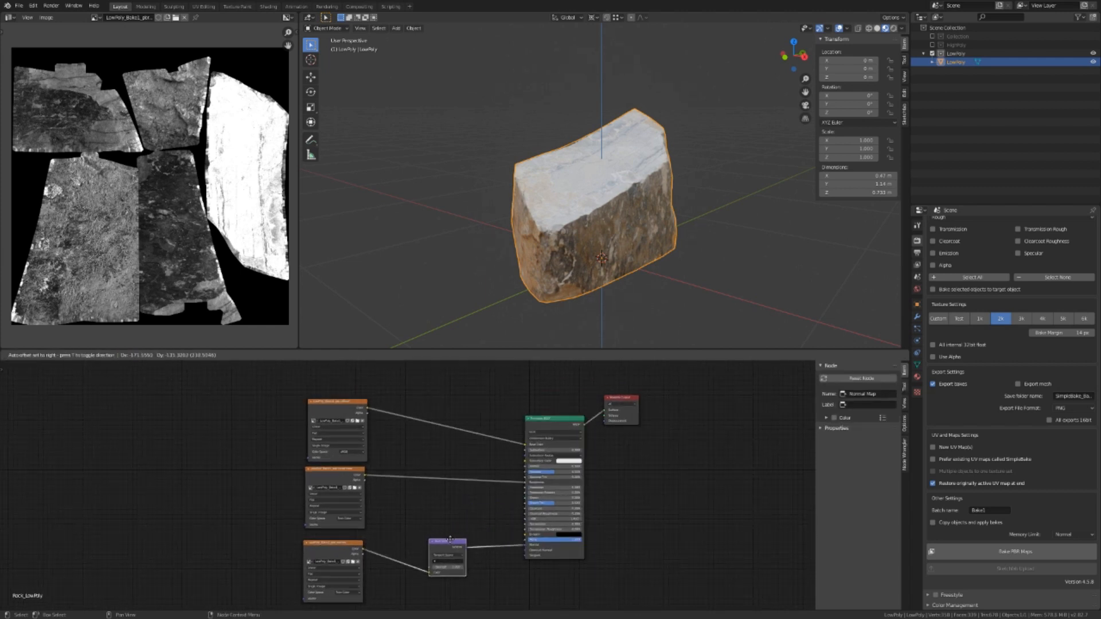
{"action": "left_click_drag", "start_coordinate": [661, 419], "coordinate": [663, 421]}
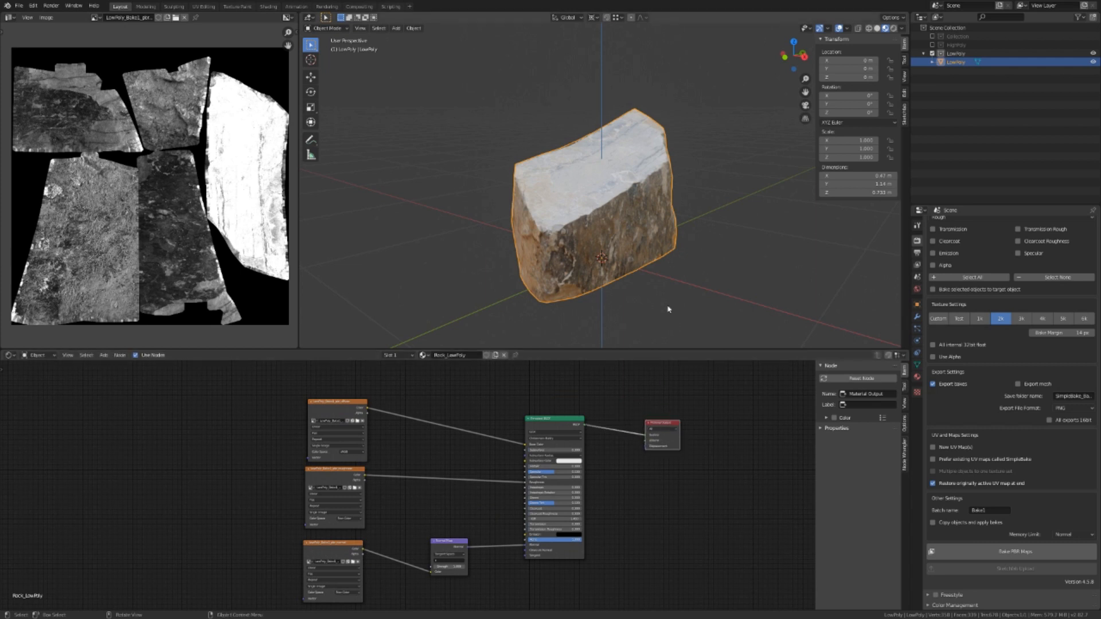
{"action": "scroll", "coordinate": [647, 418], "scroll_direction": "down", "scroll_amount": 1}
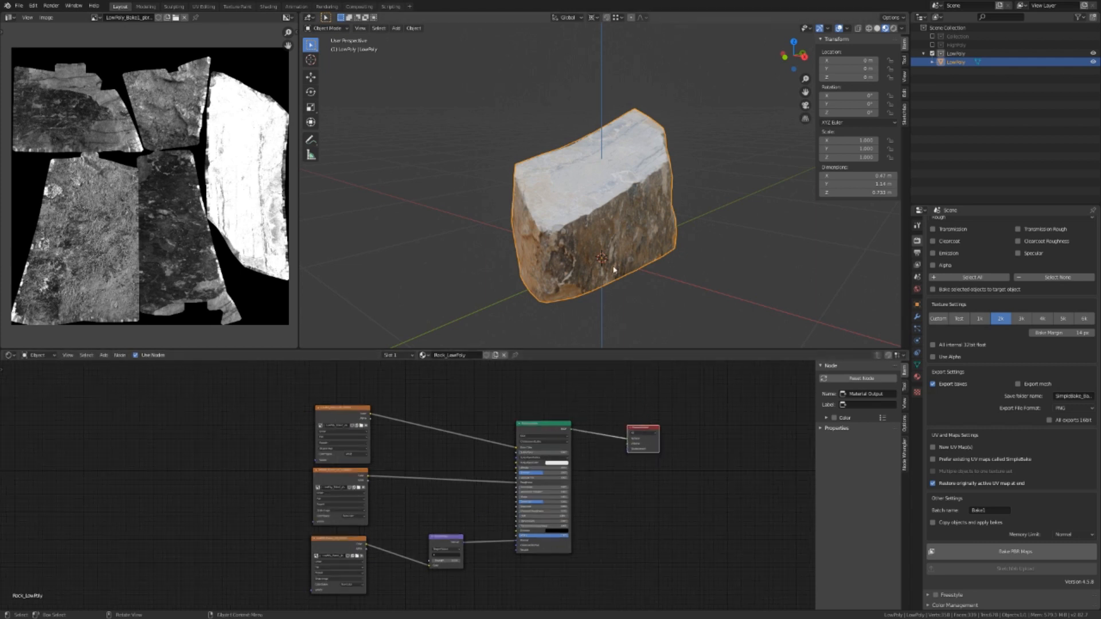